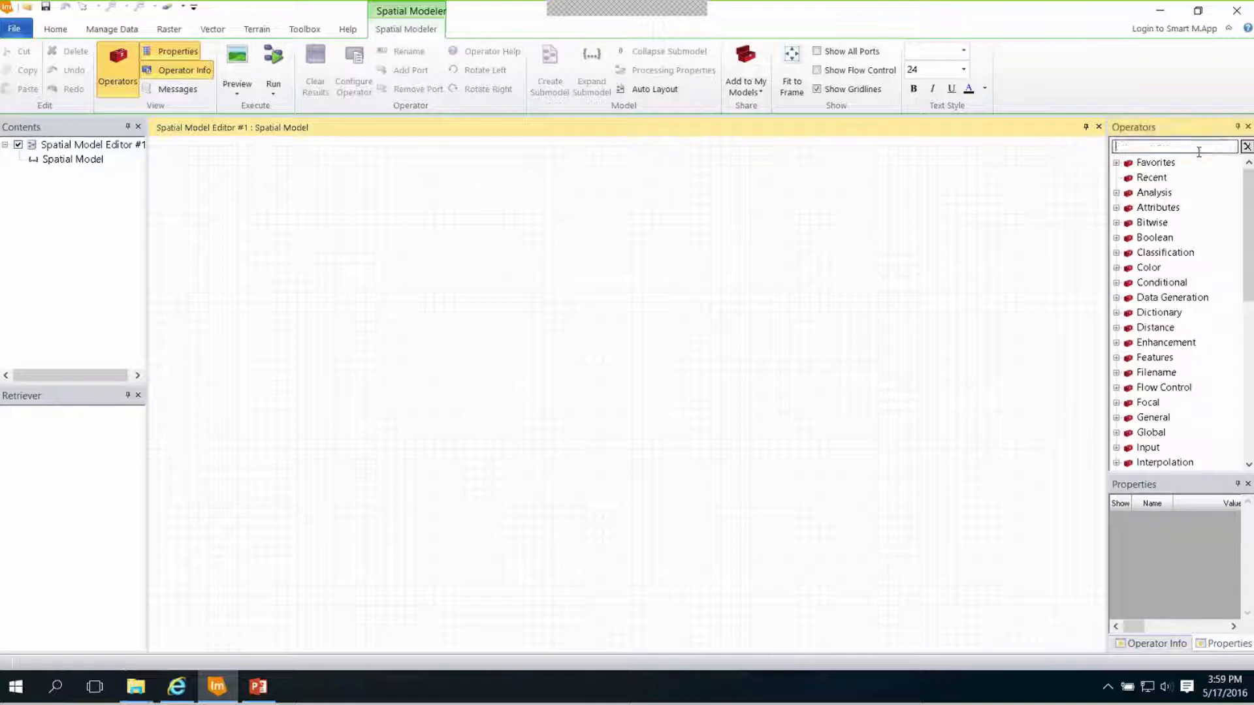
- Place a Create RSETs operator in the spatial model and connect a Port Input to its FilenameIn port
type("rset")
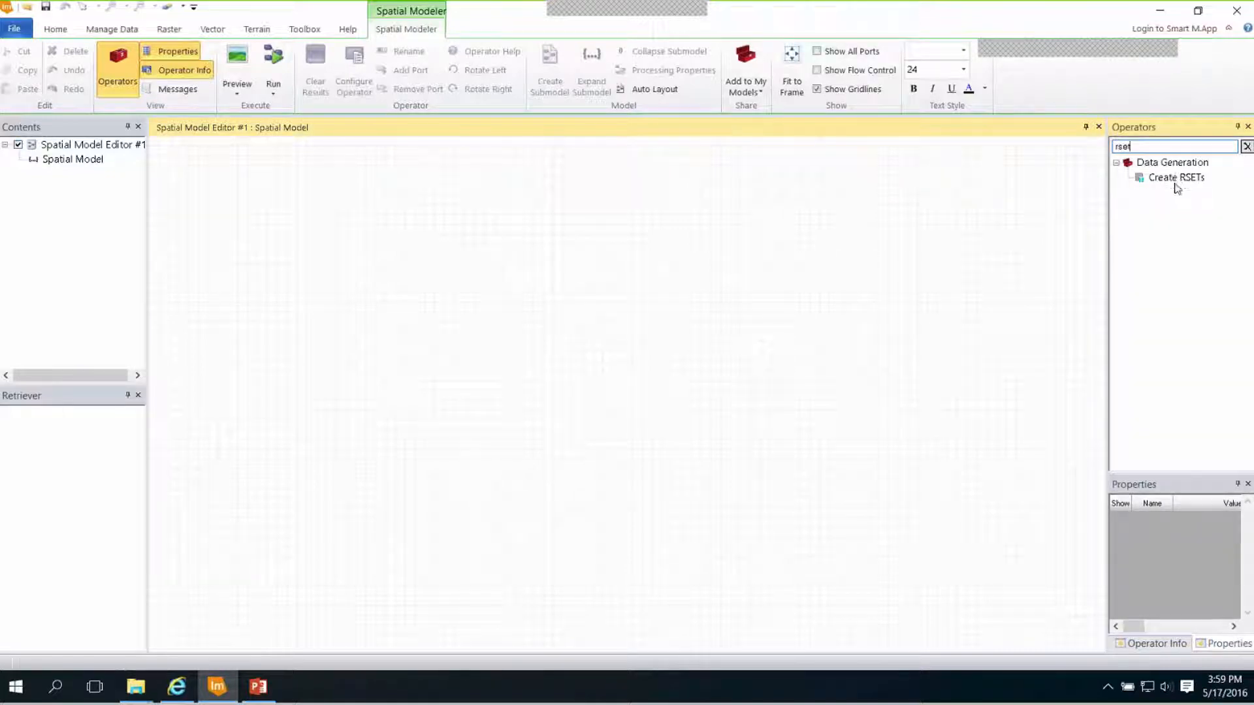
left_click_drag(1173, 177, 574, 302)
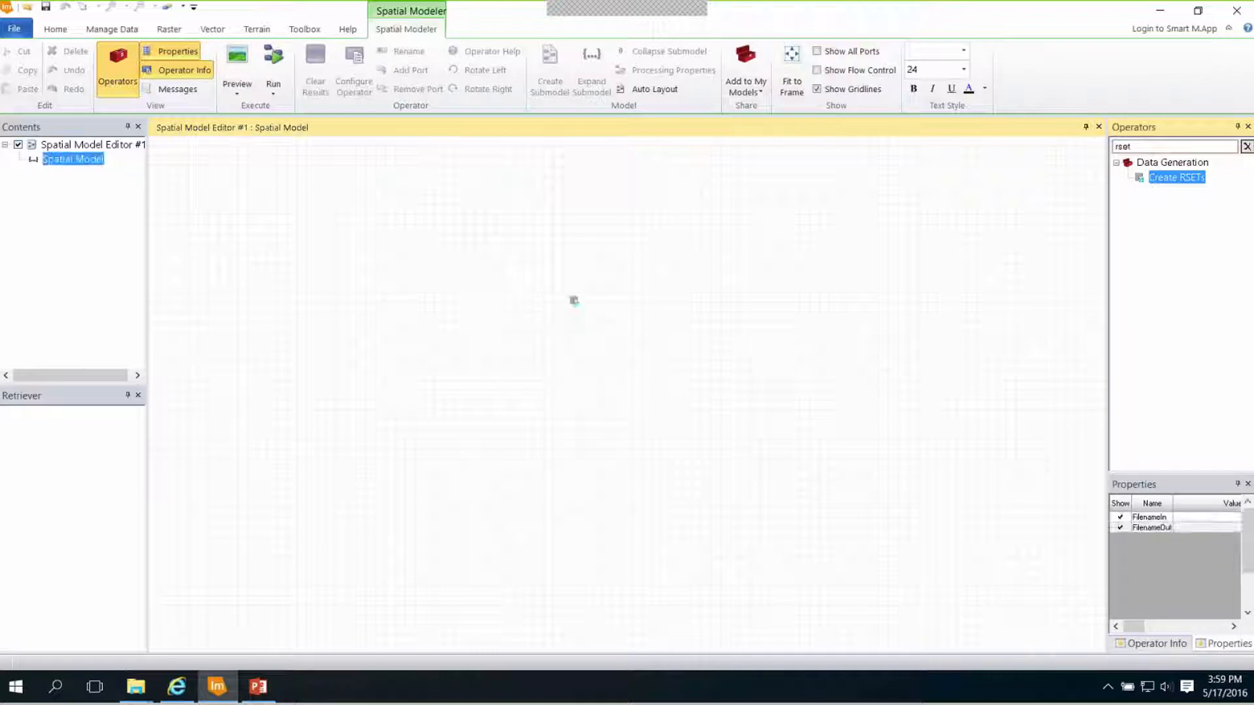
left_click(1245, 147)
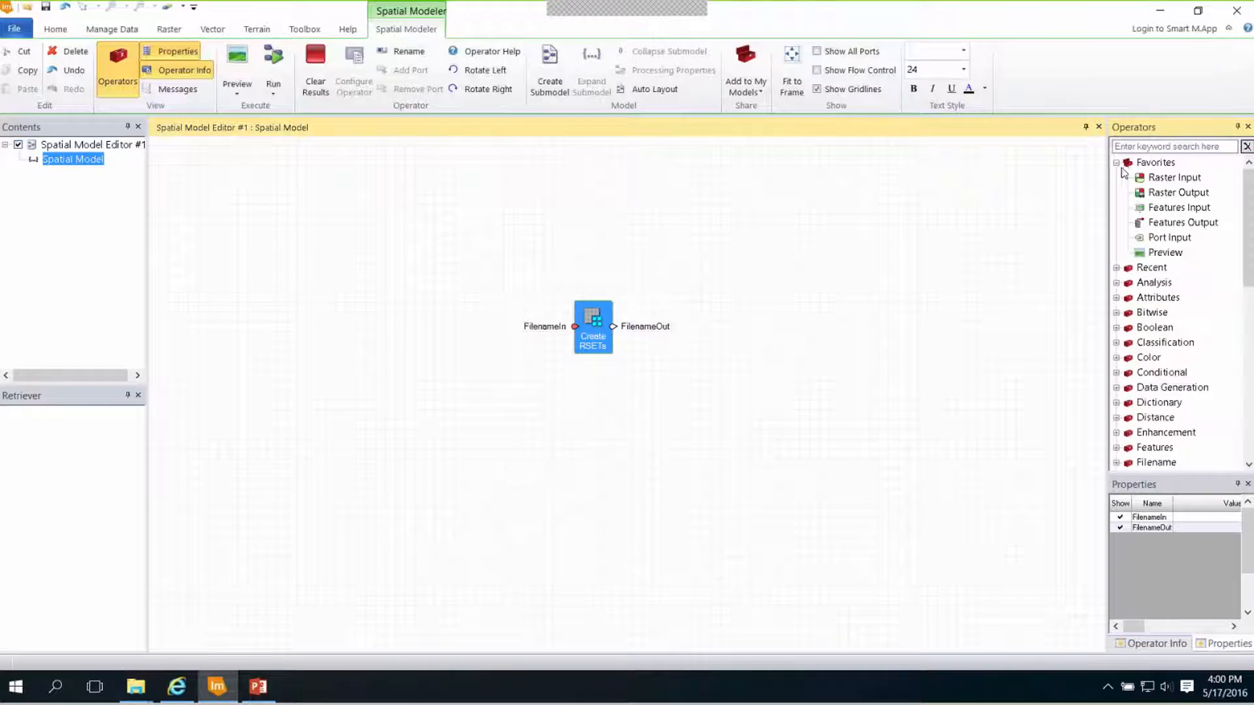
left_click(1156, 239)
left_click_drag(1156, 241, 575, 327)
left_click_drag(455, 313, 486, 314)
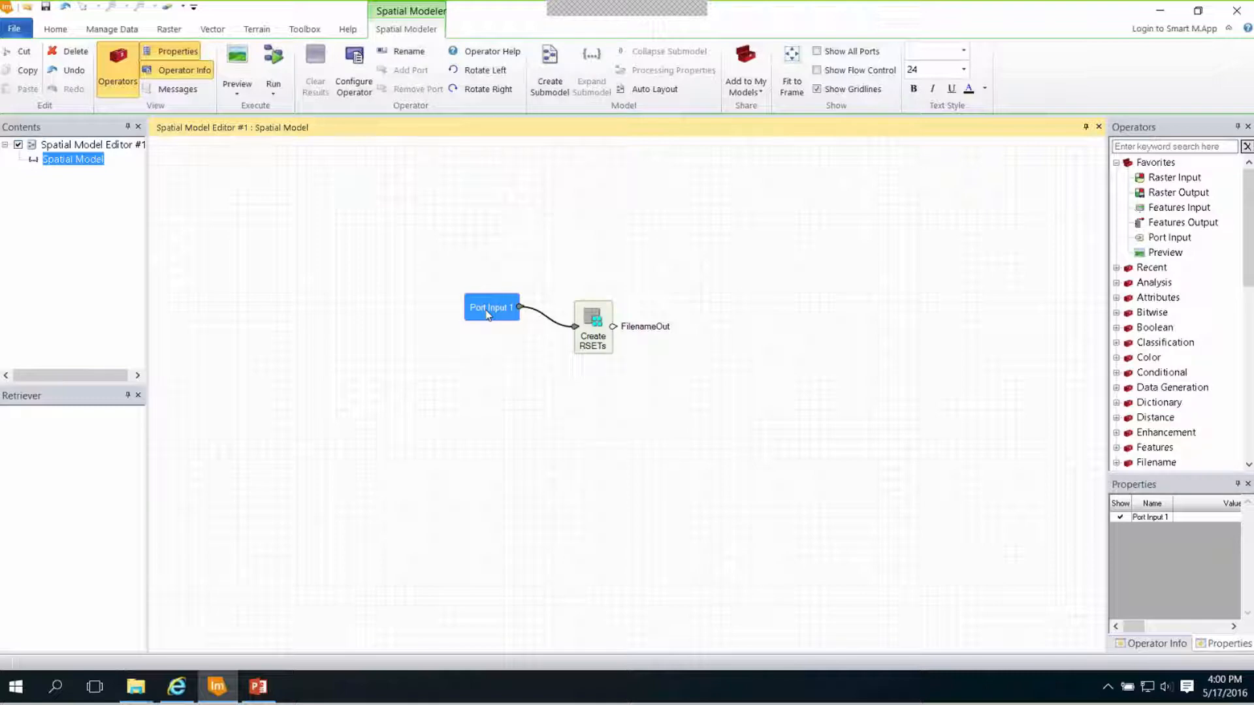
- Rename the port input feeding Create RSETs to "Raster Filename In"
double_click(486, 313)
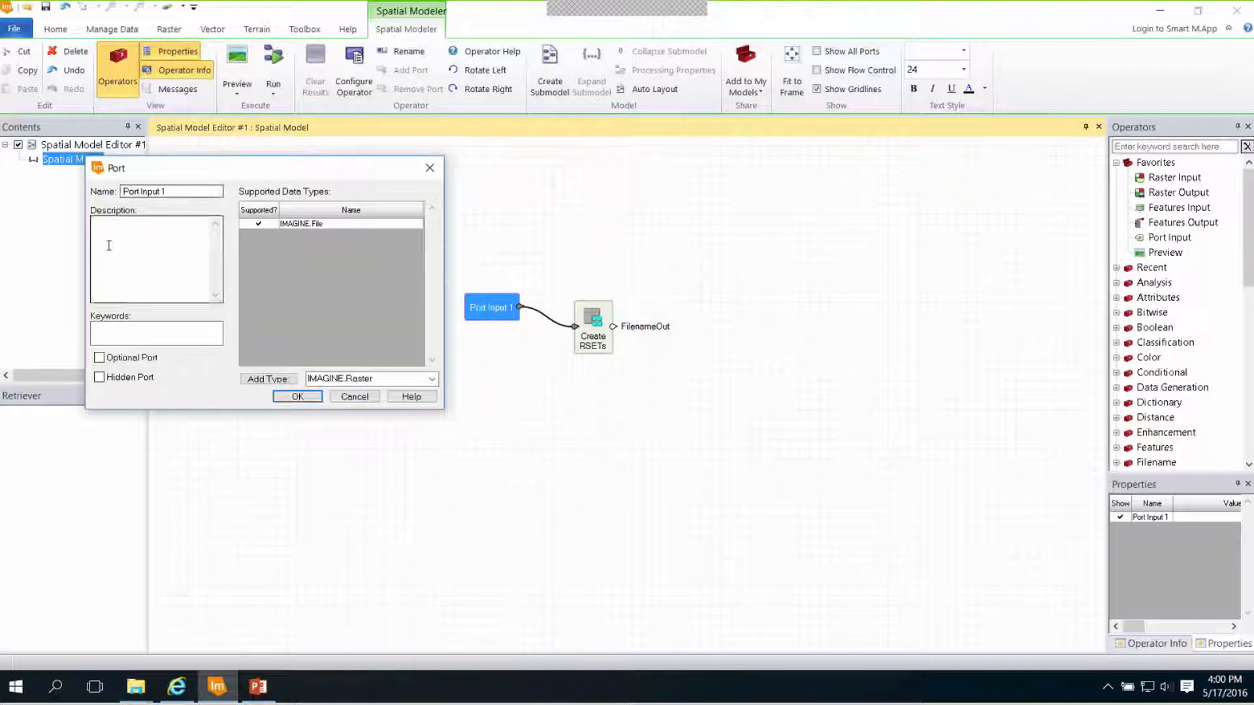
left_click_drag(168, 191, 117, 192)
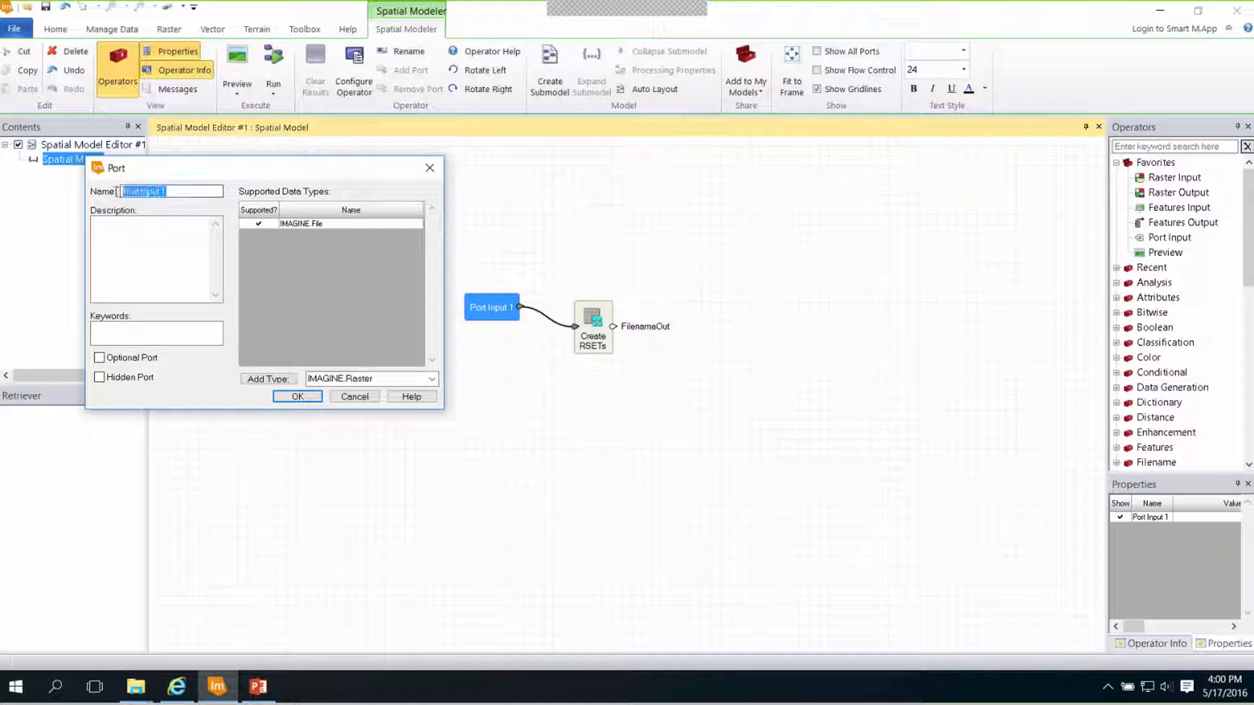
type("Raster")
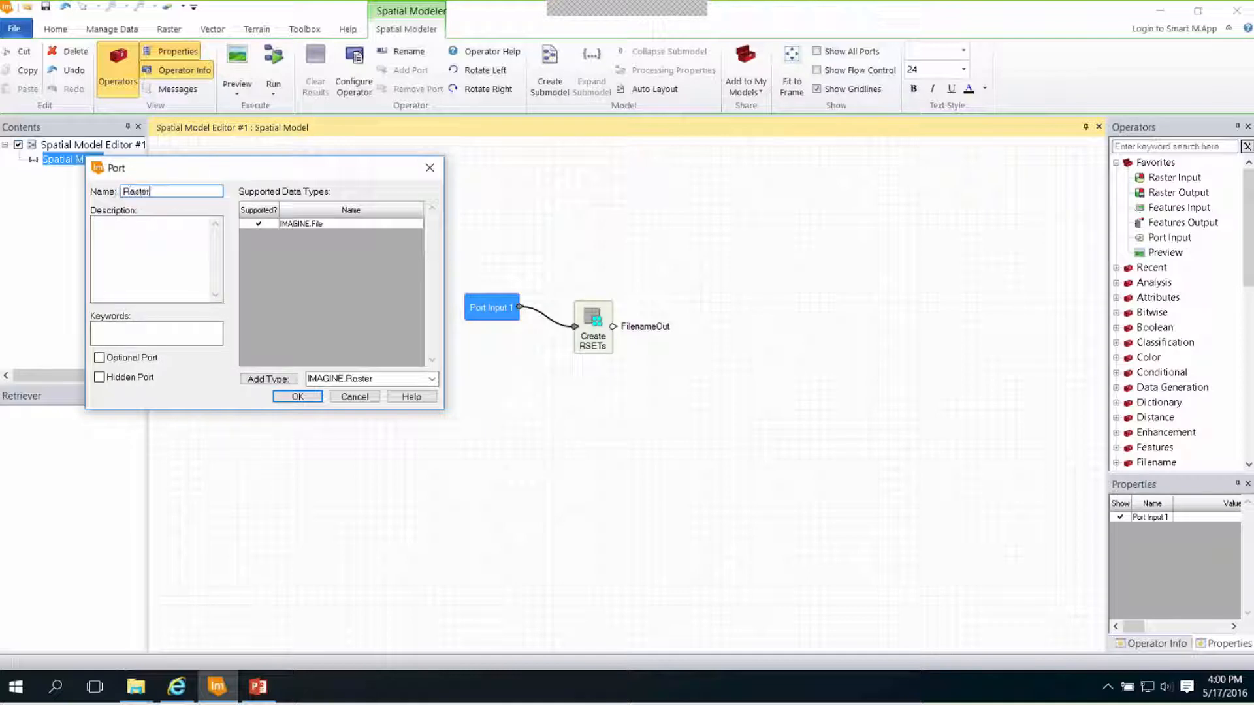
type(" Filename IN")
key("BackSpace")
type("n")
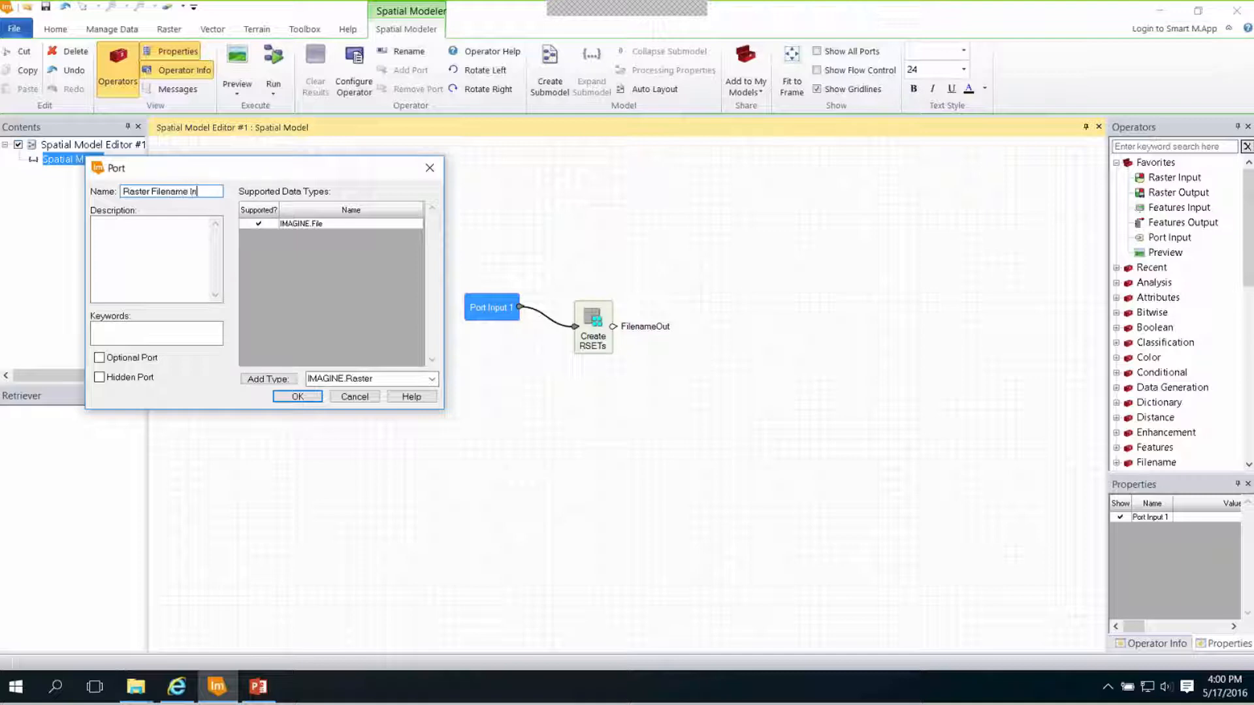
left_click(297, 395)
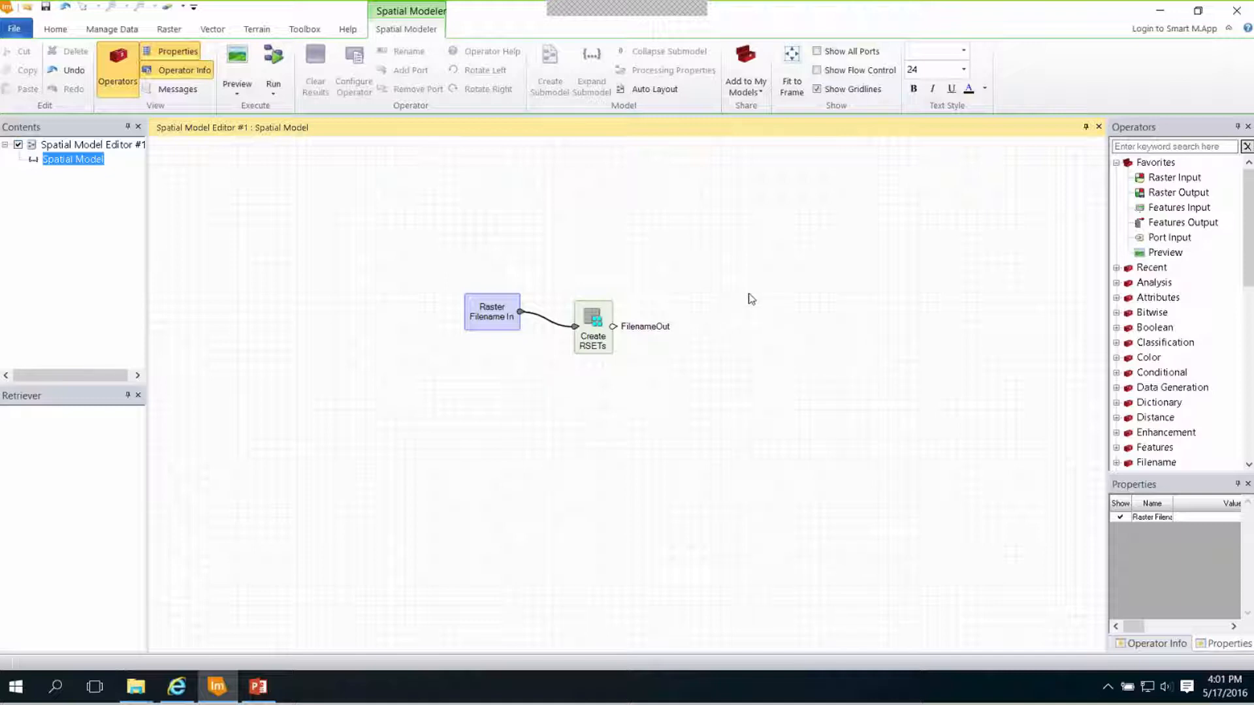
- Start adding the model to My Models with the display name "Generate RSETs" and the display group "NITF"
left_click(753, 57)
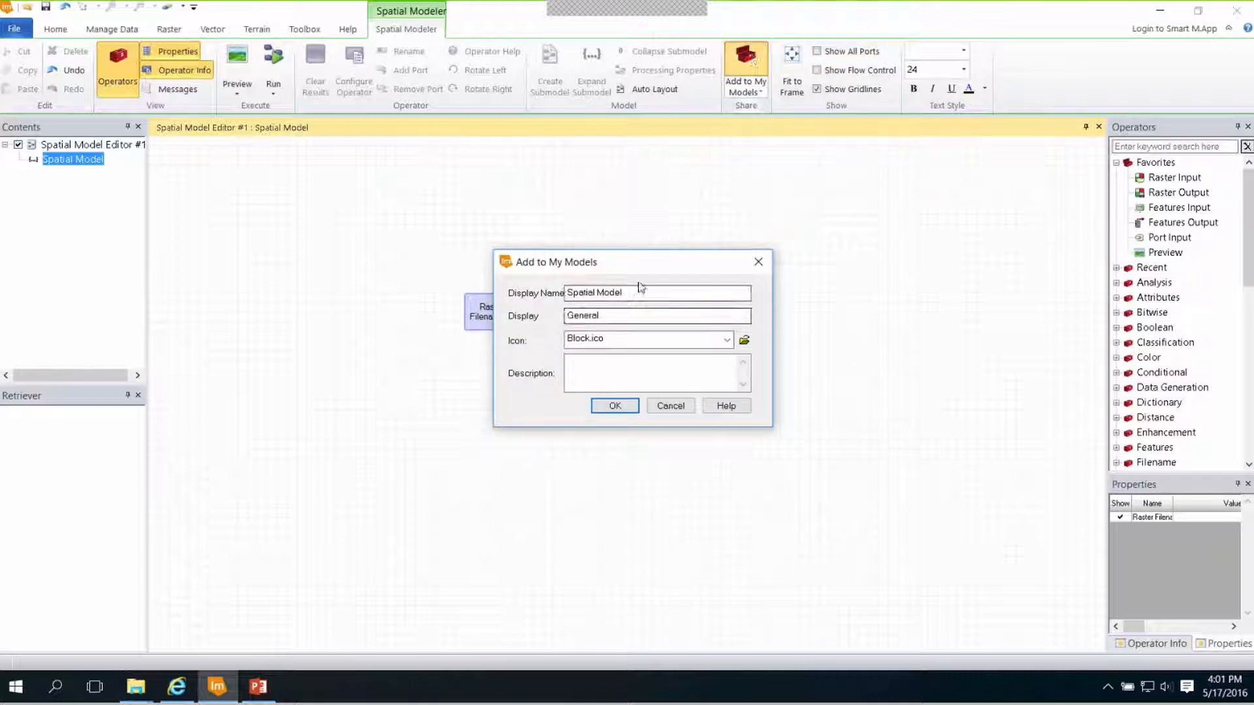
left_click_drag(636, 292, 552, 292)
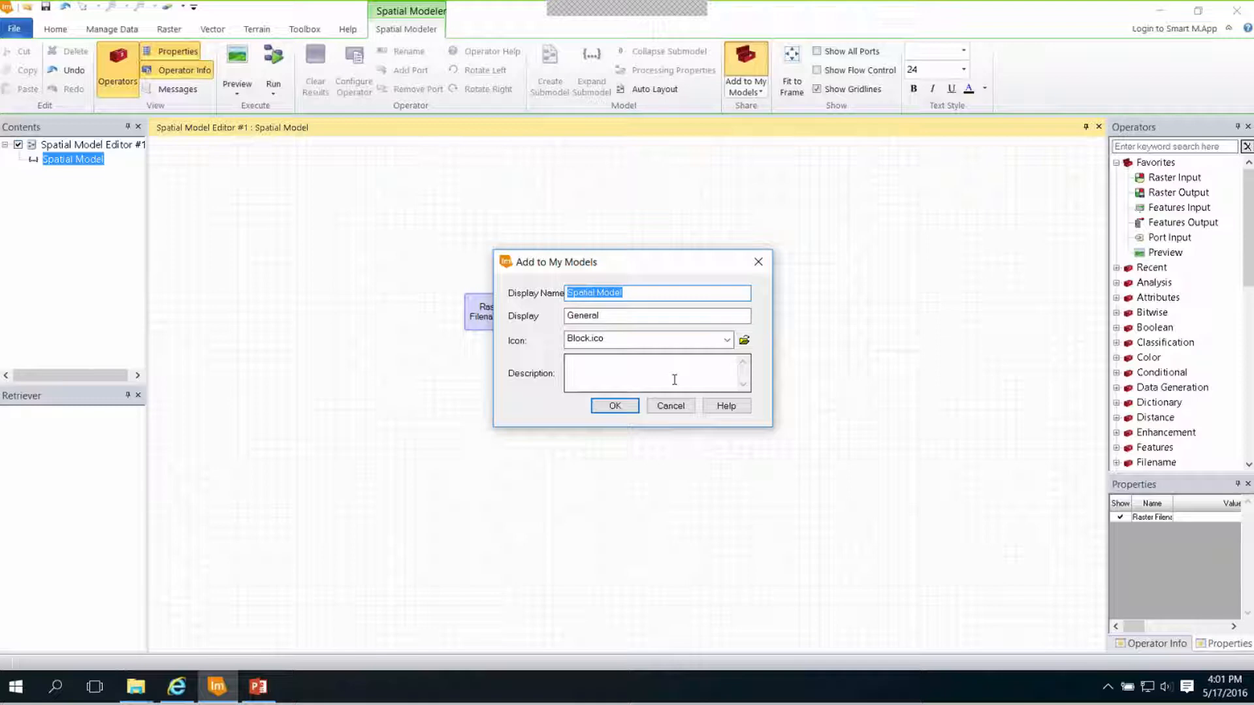
type("Generate RSETs")
key("Tab")
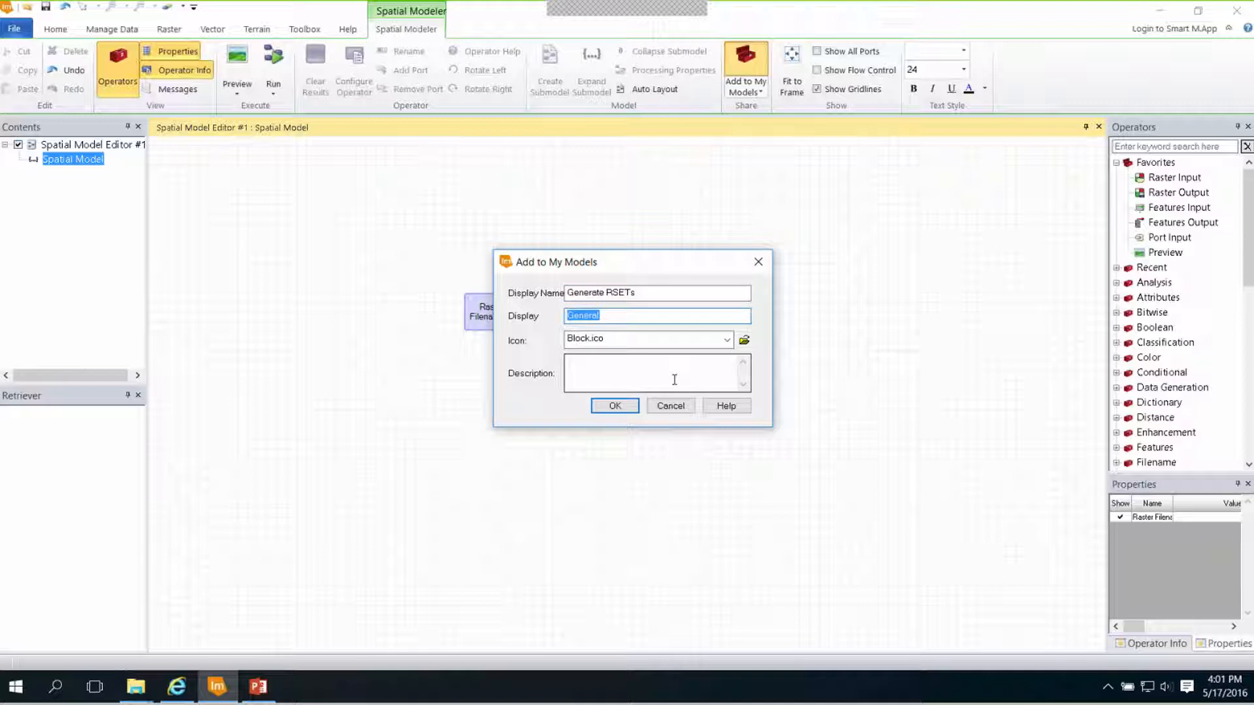
type("NITF")
key("Tab")
- Give the My Models entry the nopyramids.ico icon and the description "Generate RSETs for image. Supports any image type.", and add it
left_click(743, 340)
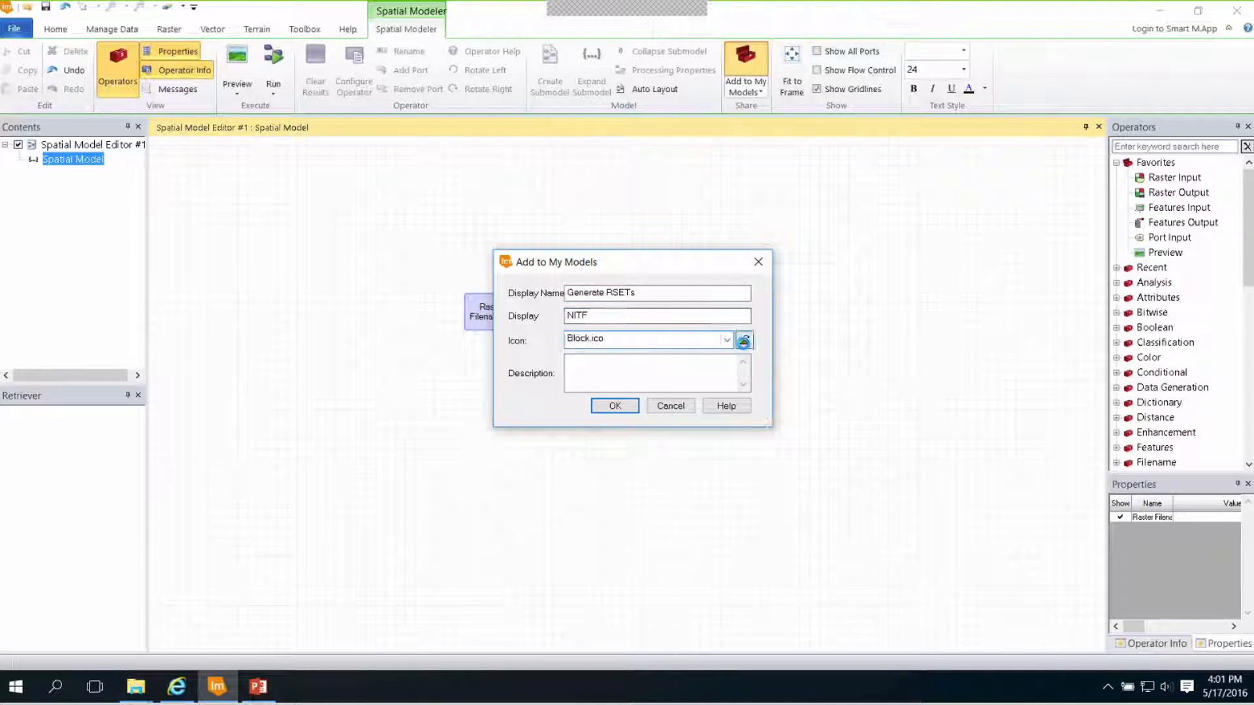
left_click(692, 349)
scroll(693, 349, "down", 5)
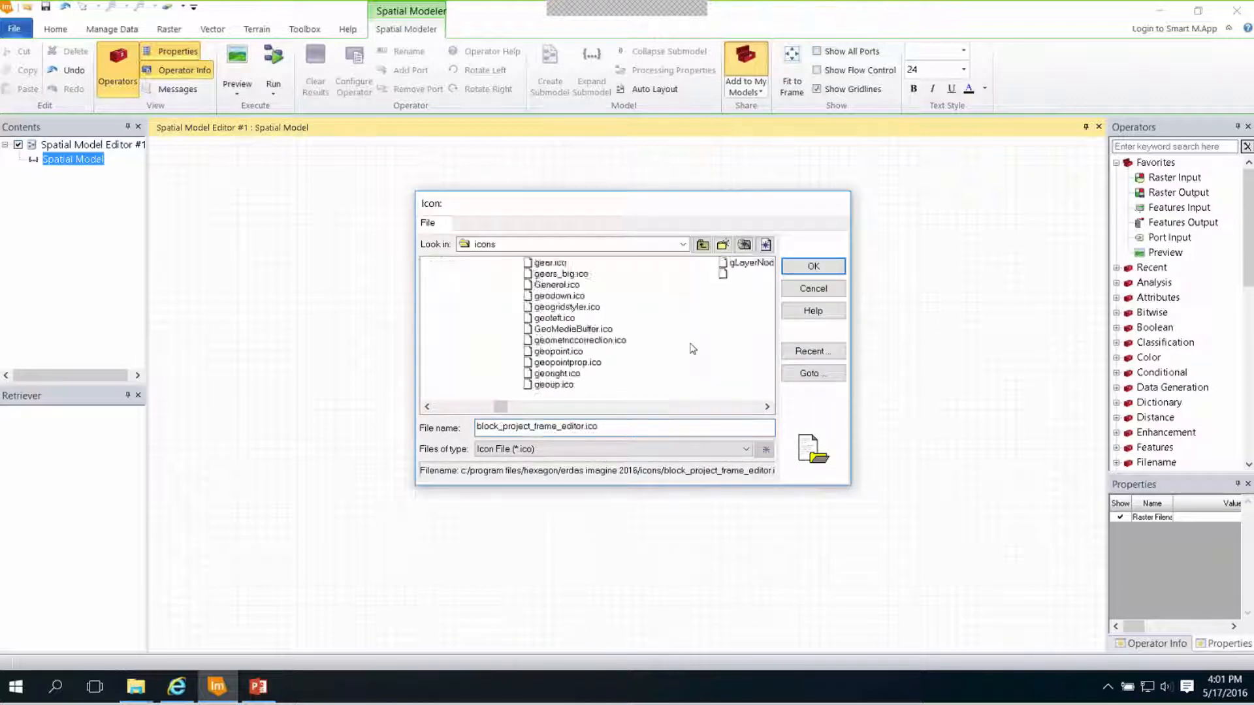
key("n")
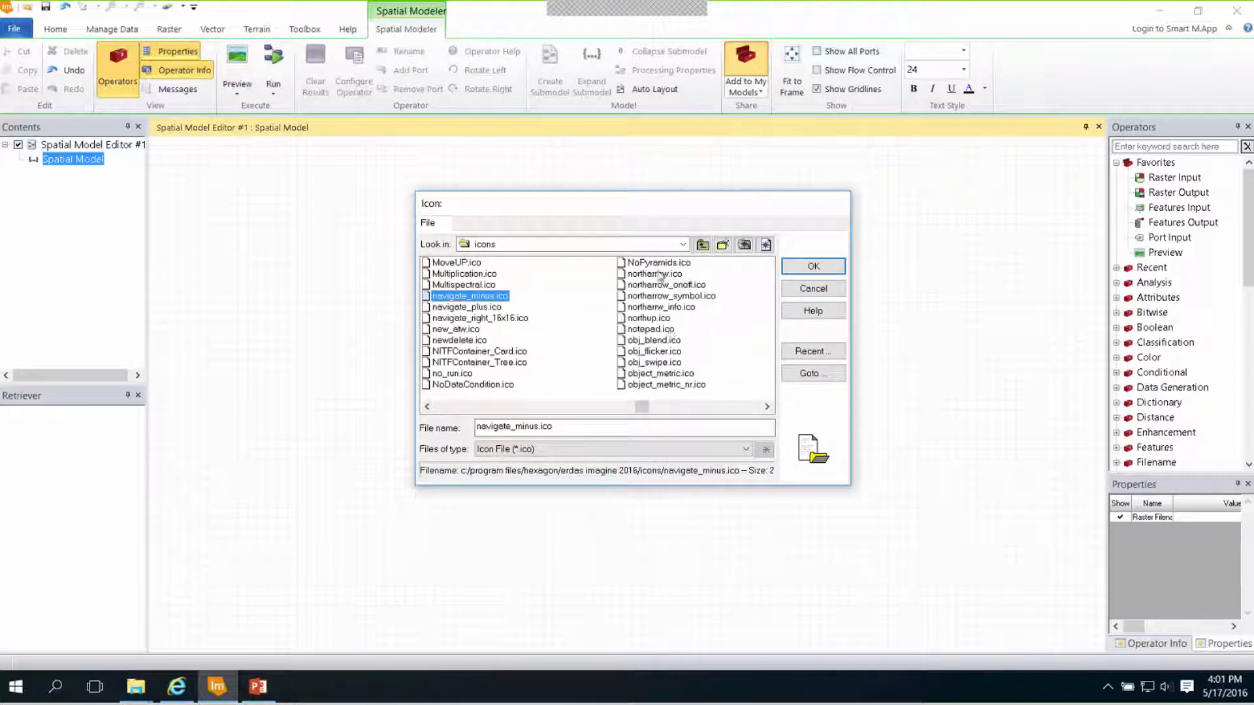
double_click(658, 262)
left_click(626, 370)
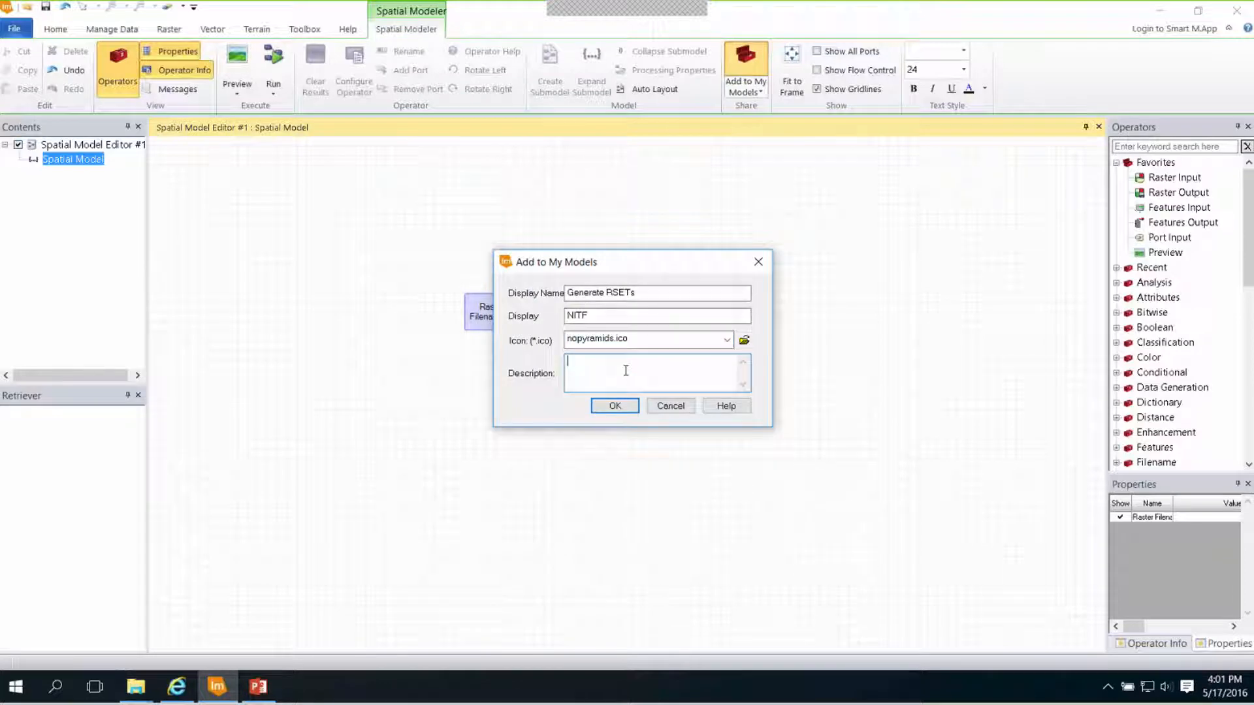
type("Generate RSETs for image. Suppo")
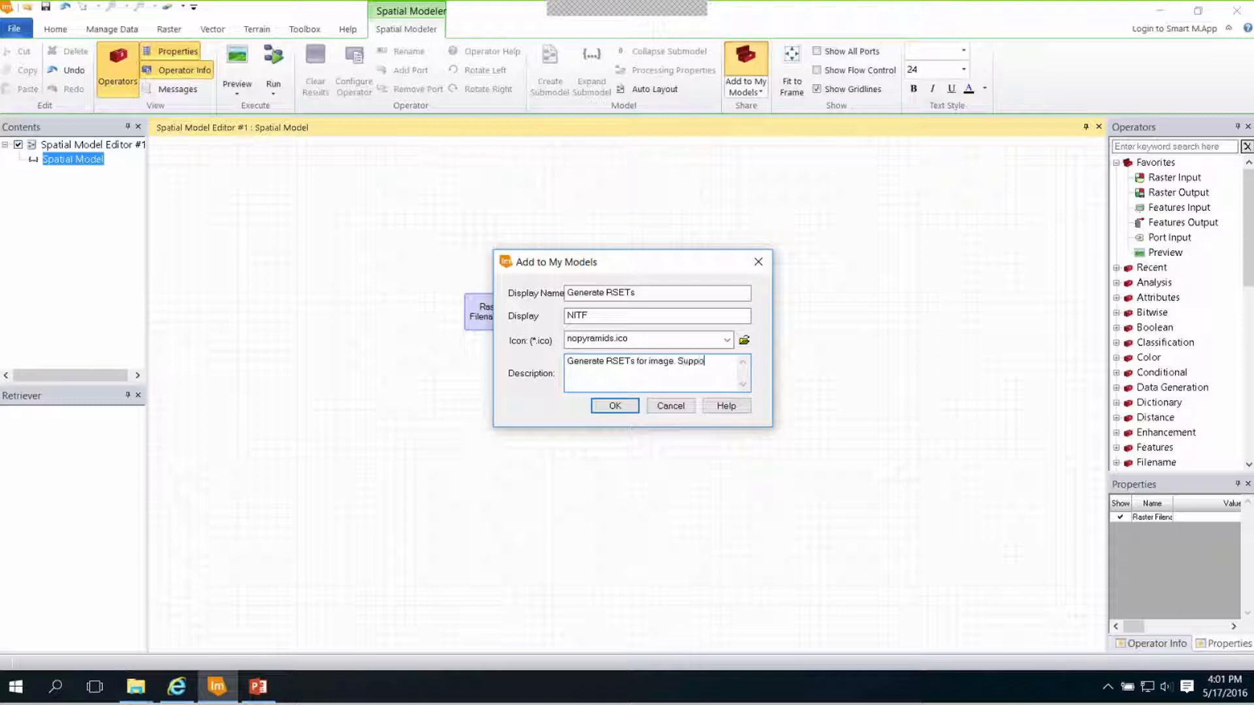
type("rts eny image type.")
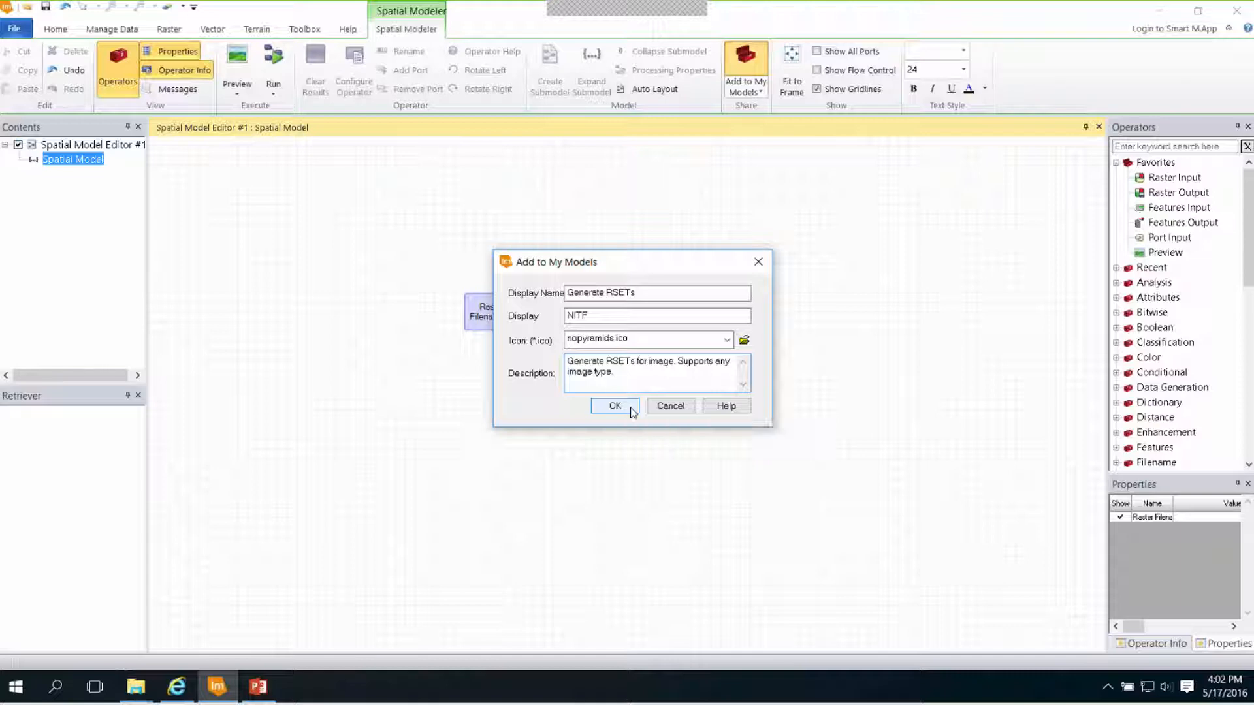
left_click(630, 407)
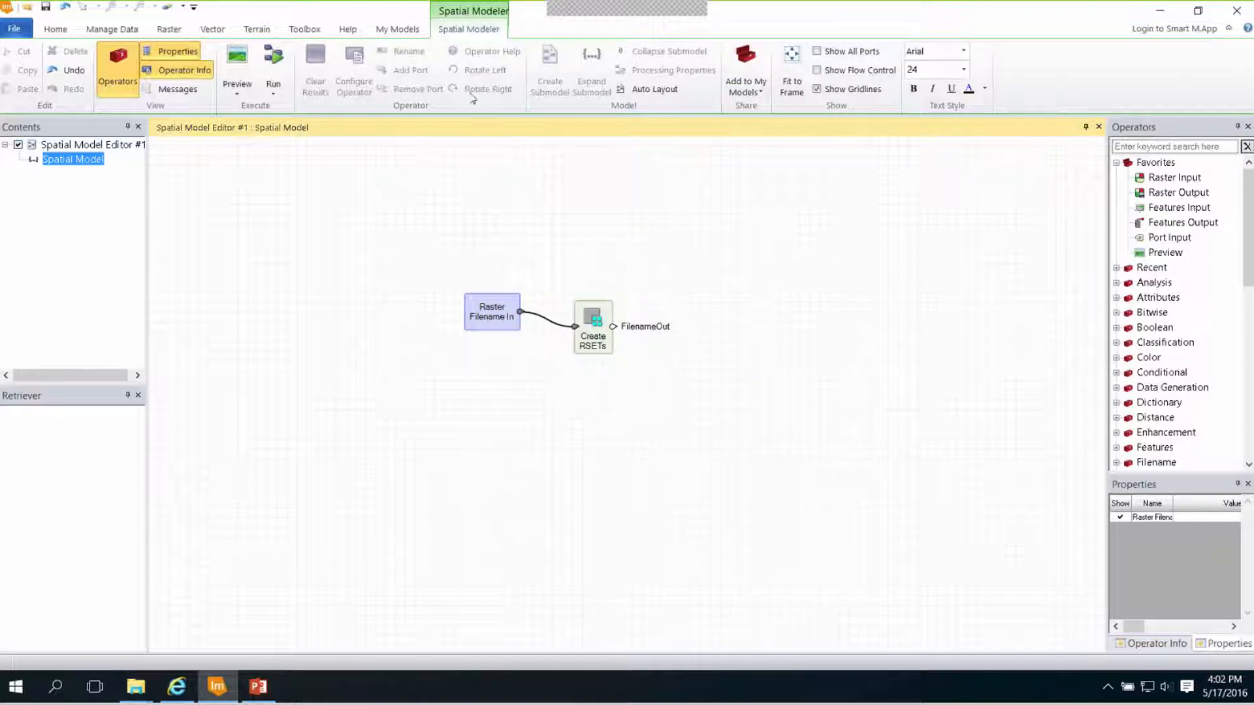
- Show the My Models collection and close the spatial model editor without saving the model
left_click(416, 36)
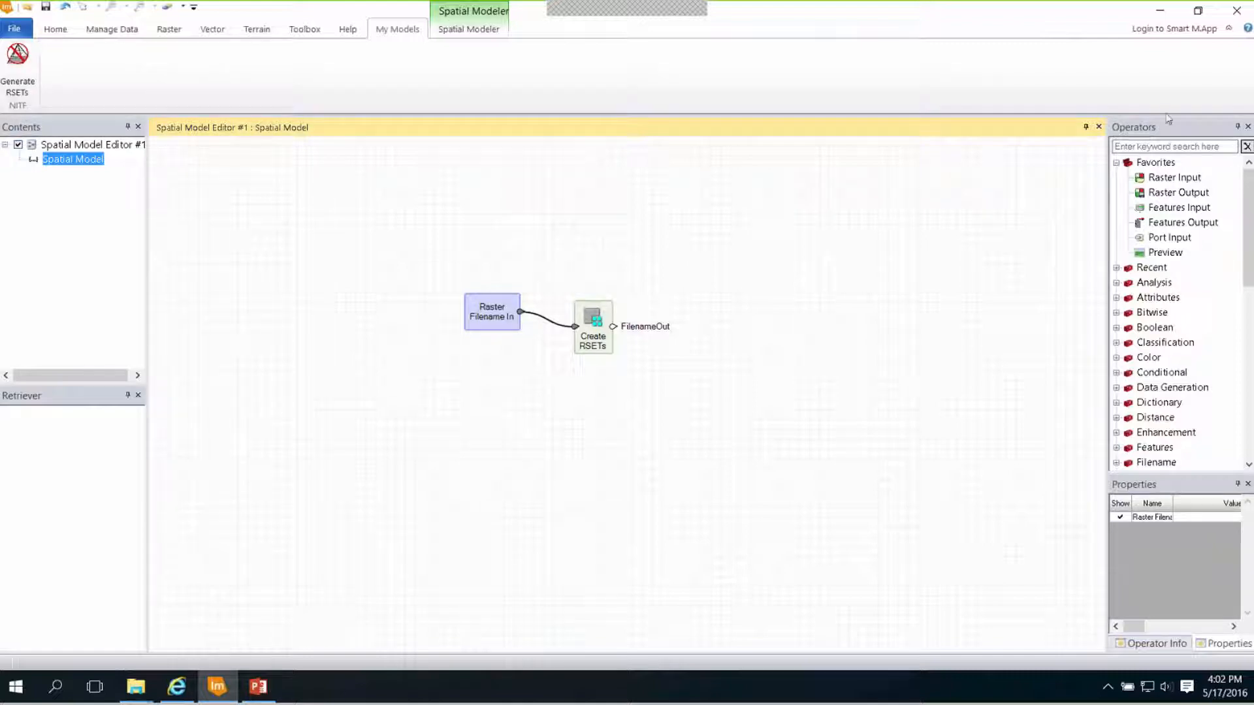
left_click(1098, 126)
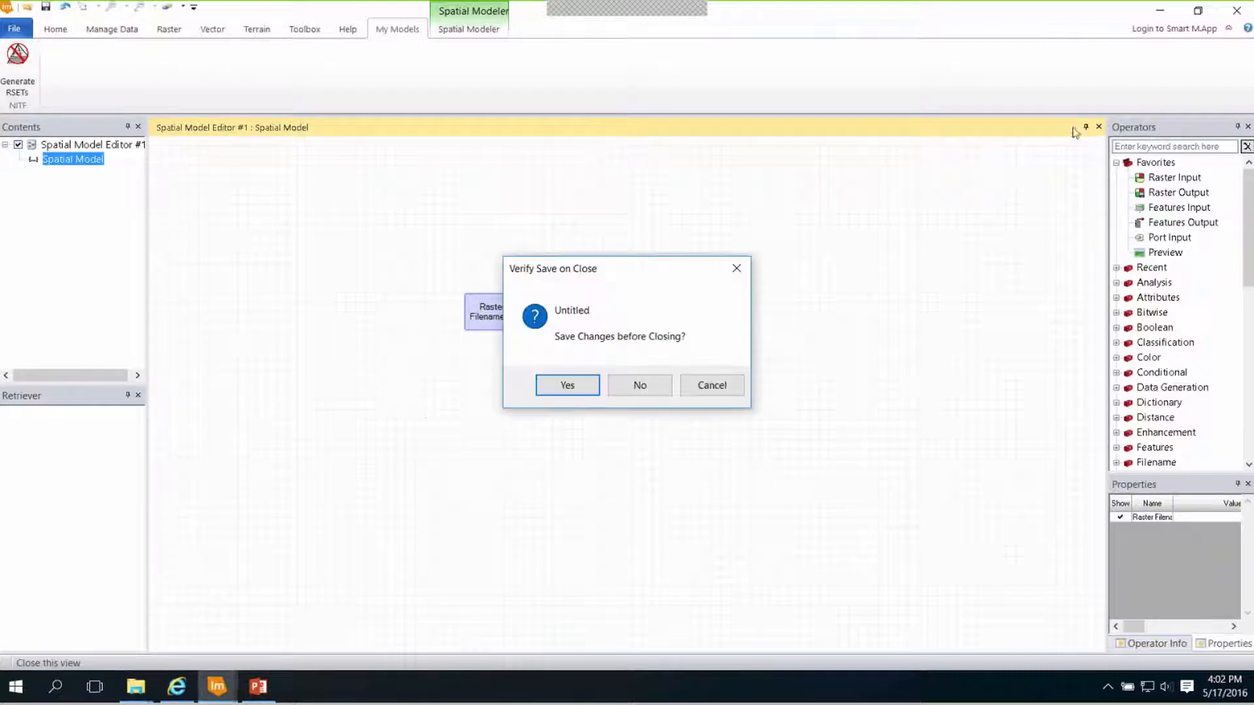
left_click(629, 382)
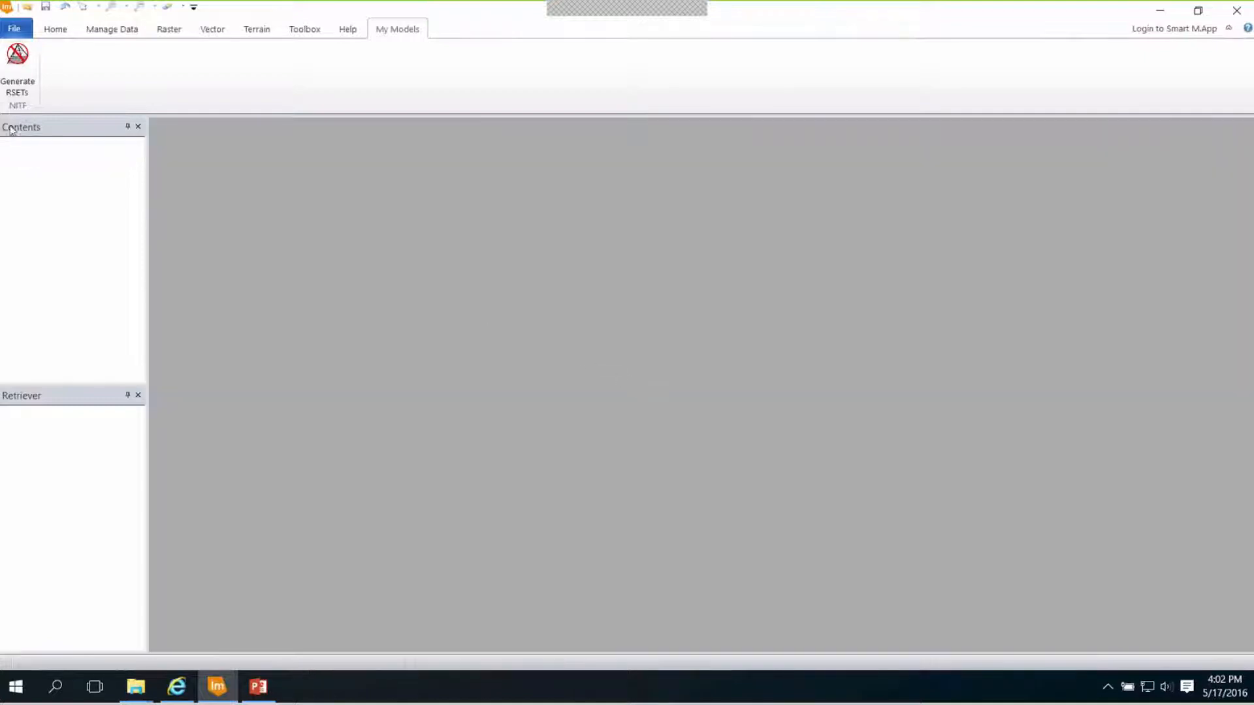
- Launch Generate RSETs from My Models, view its underlying spatial model in the editor, and close the editor
left_click(17, 72)
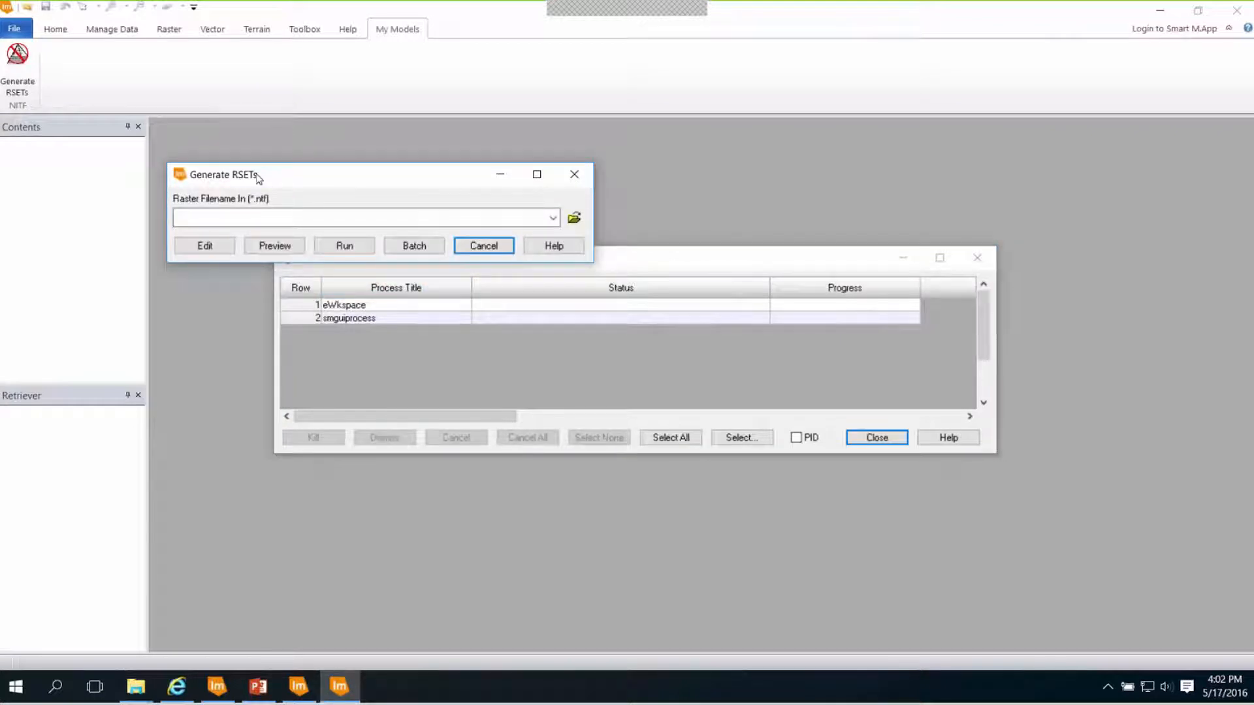
left_click_drag(258, 178, 147, 173)
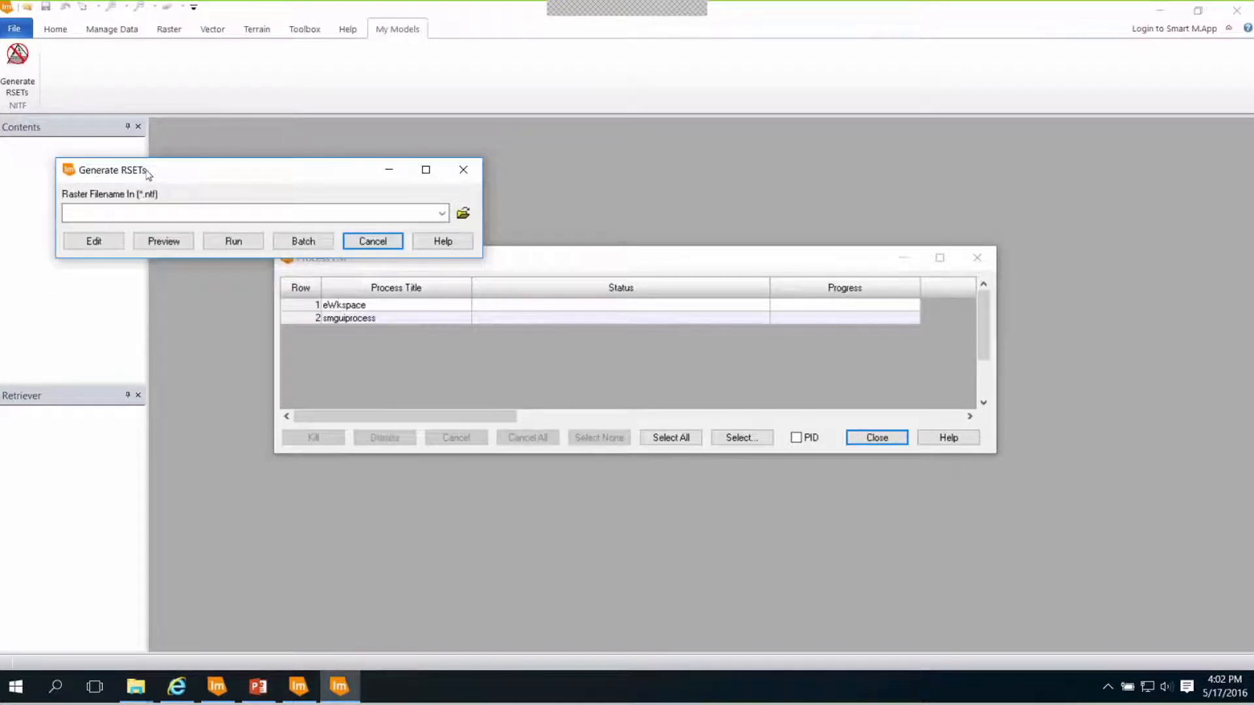
left_click(93, 243)
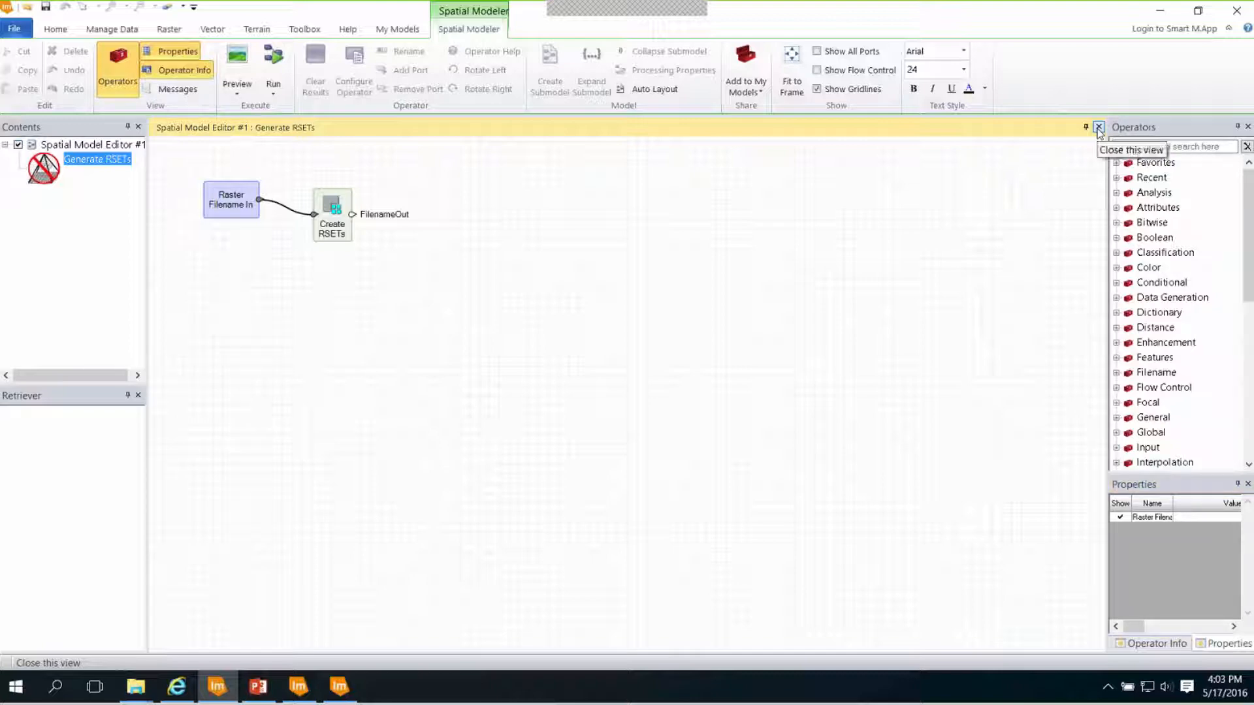
left_click(1098, 127)
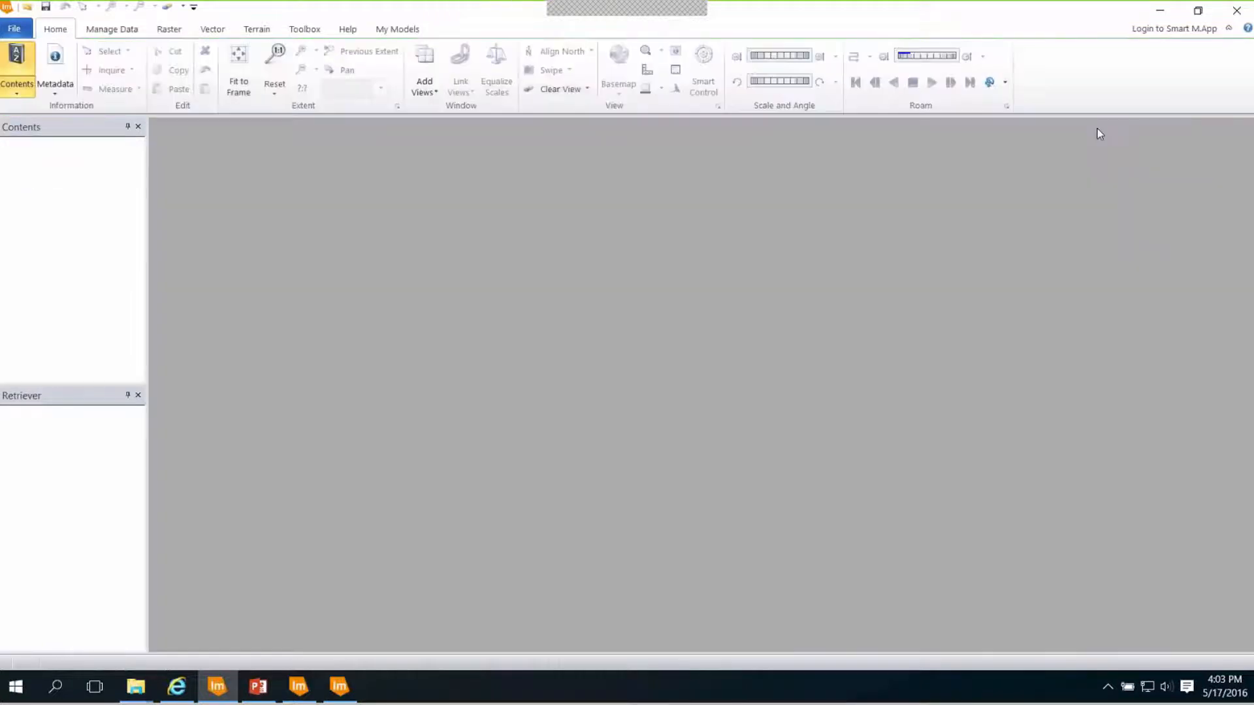
- Examine the batch command and its Raster Filename In variable for Generate RSETs, closing the batch editor without keeping the work
left_click(342, 686)
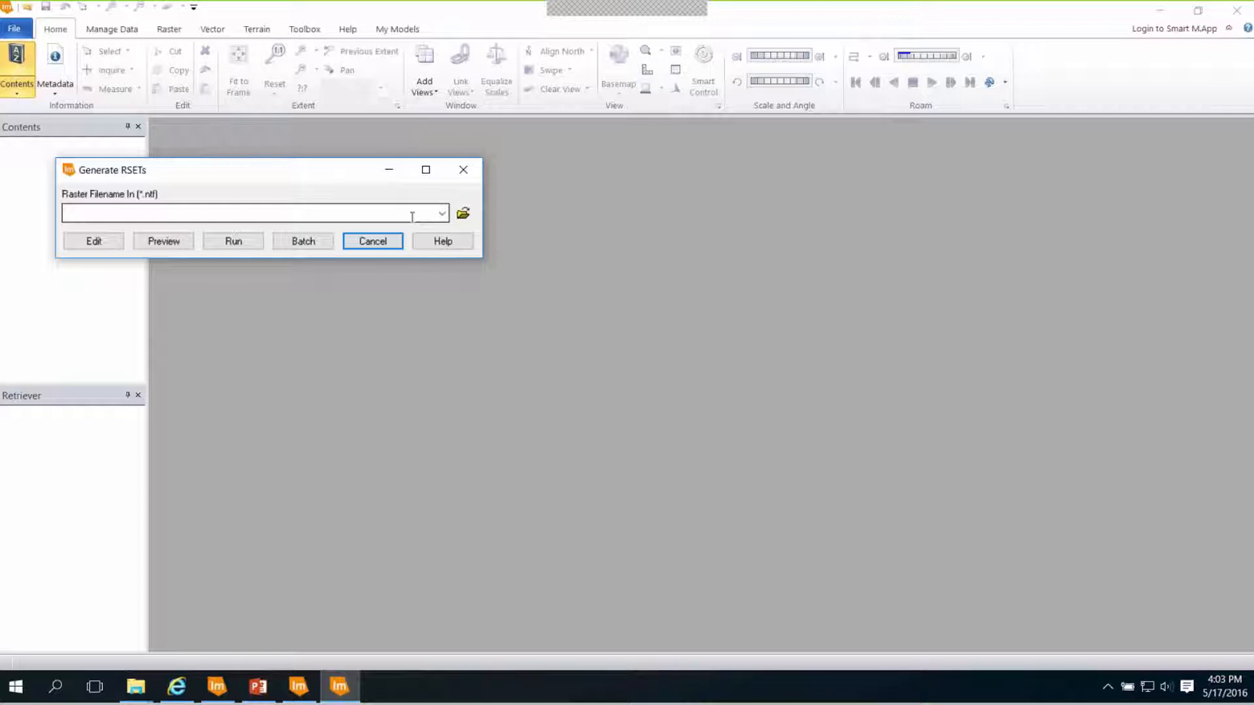
left_click(310, 242)
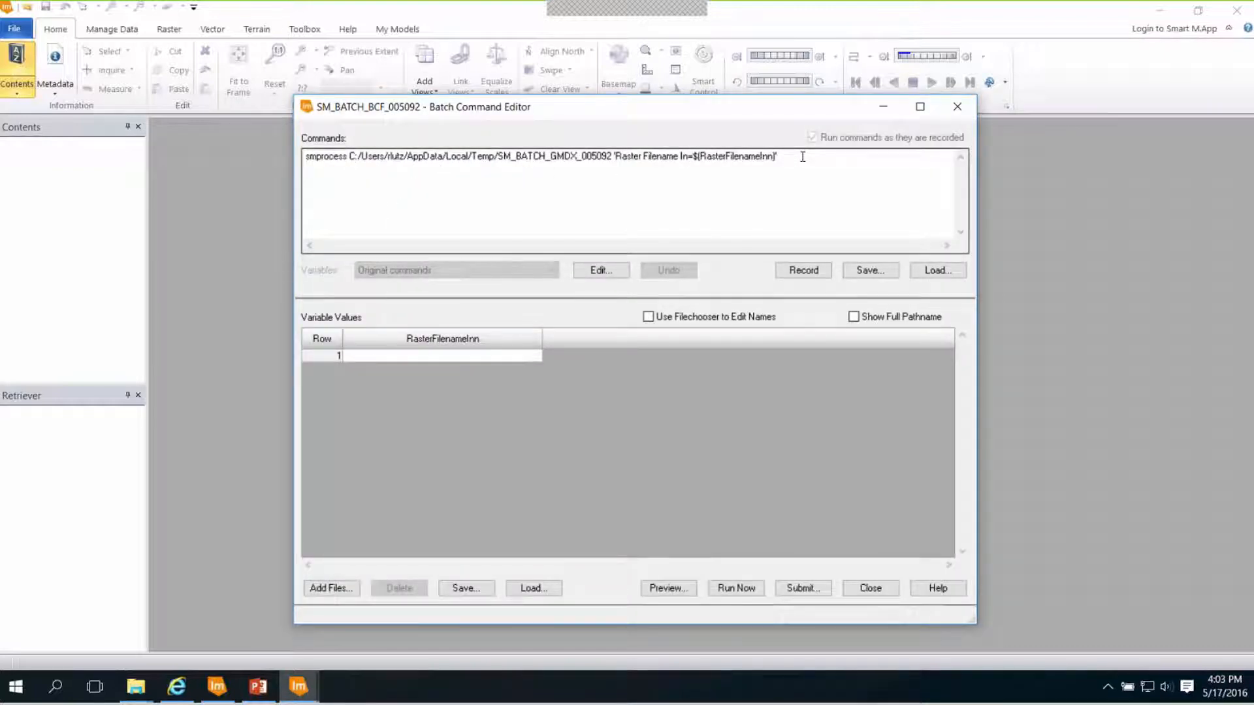
left_click_drag(617, 156, 778, 154)
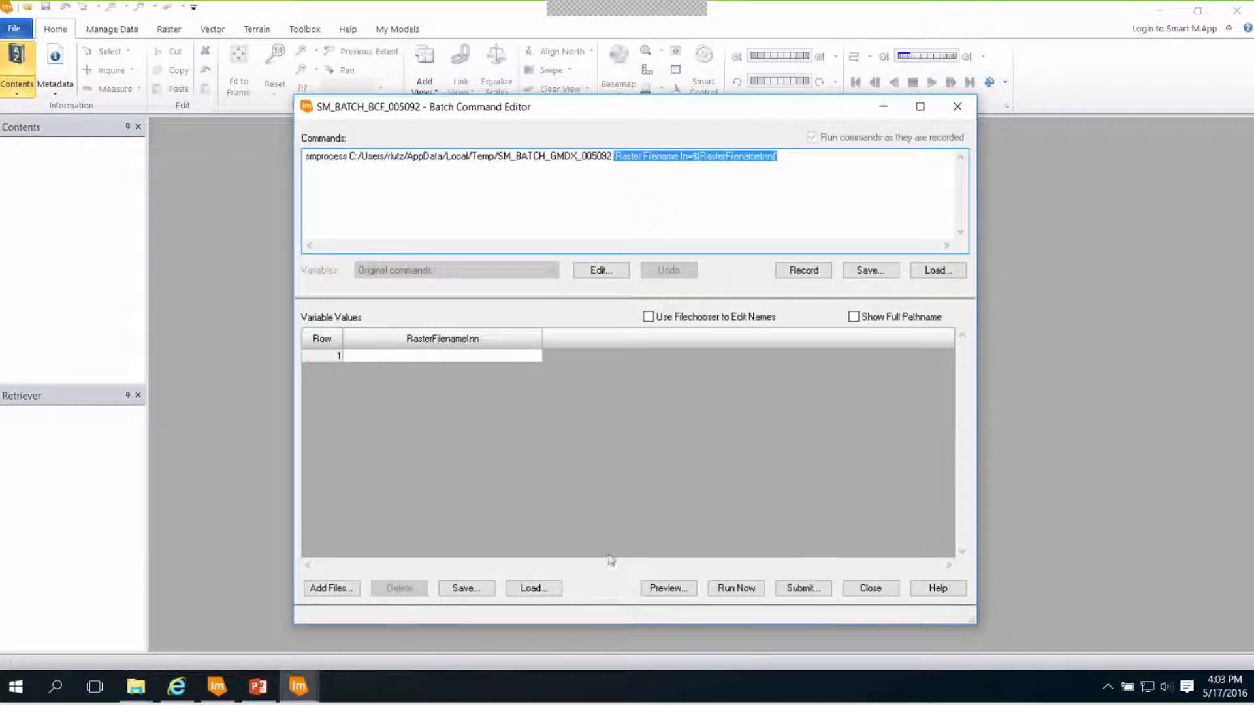
left_click(857, 589)
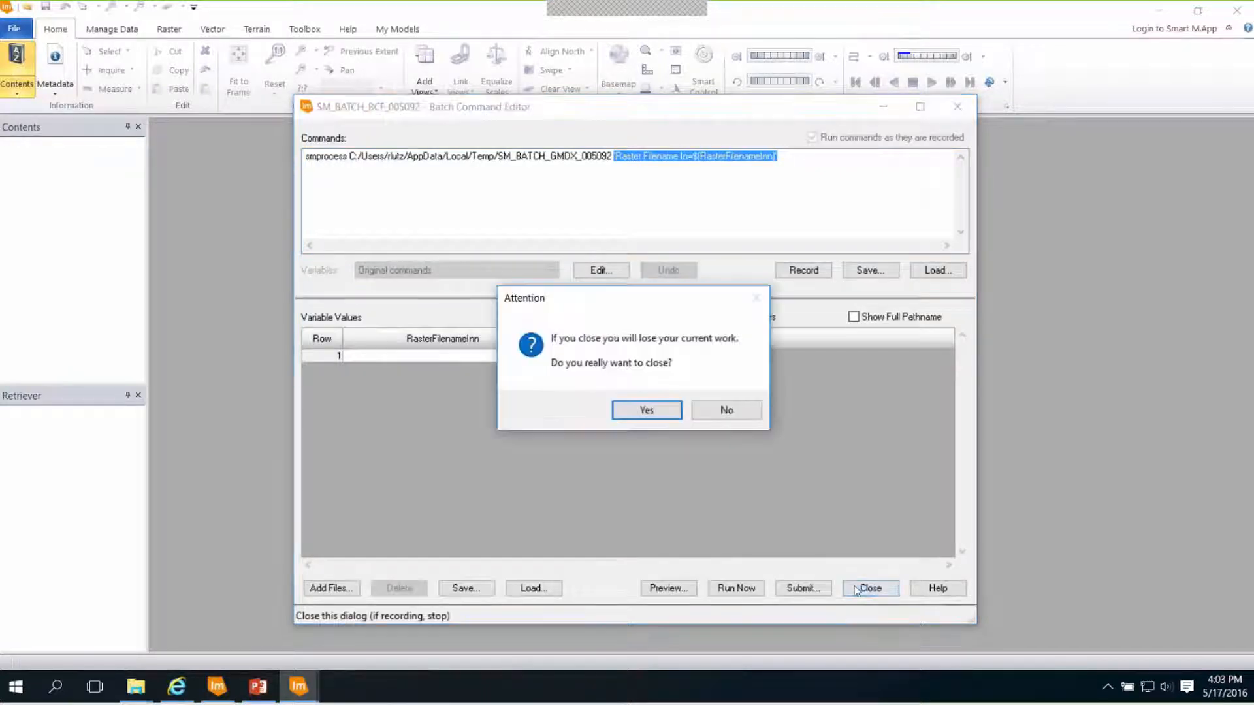
left_click(646, 410)
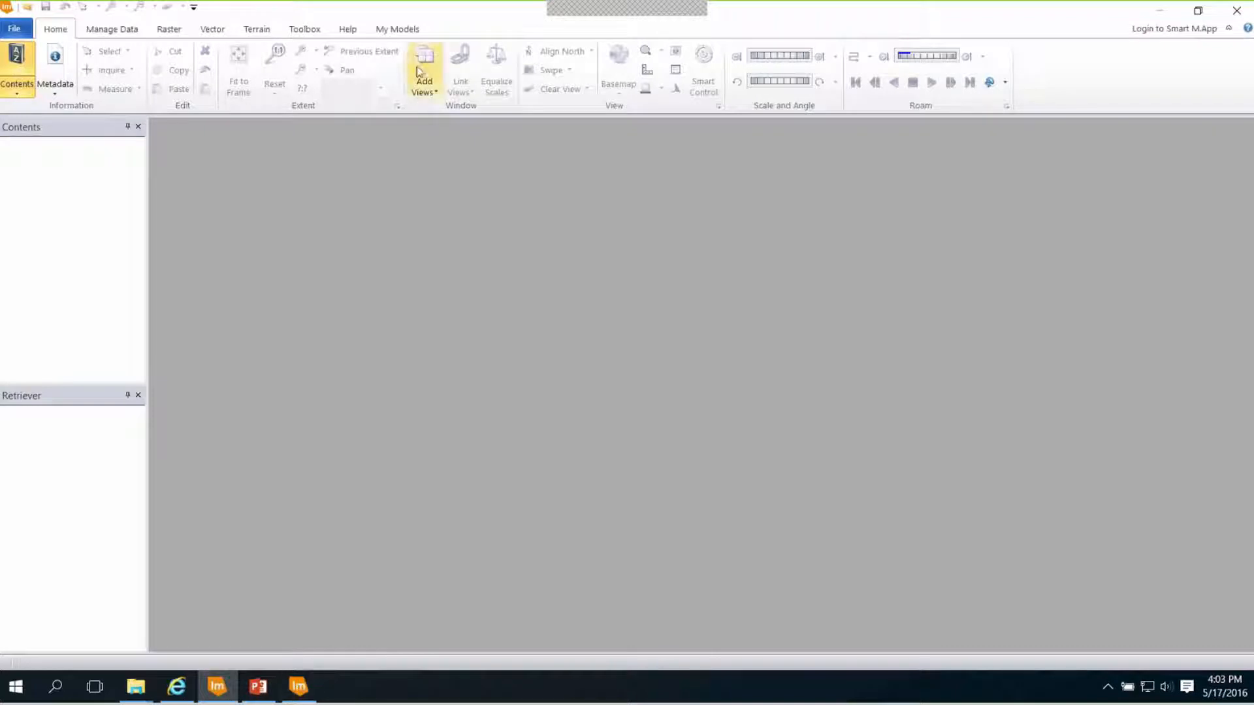
- Add the Generate RSETs model to the Quick Access Toolbar and return to the Home commands
left_click(396, 30)
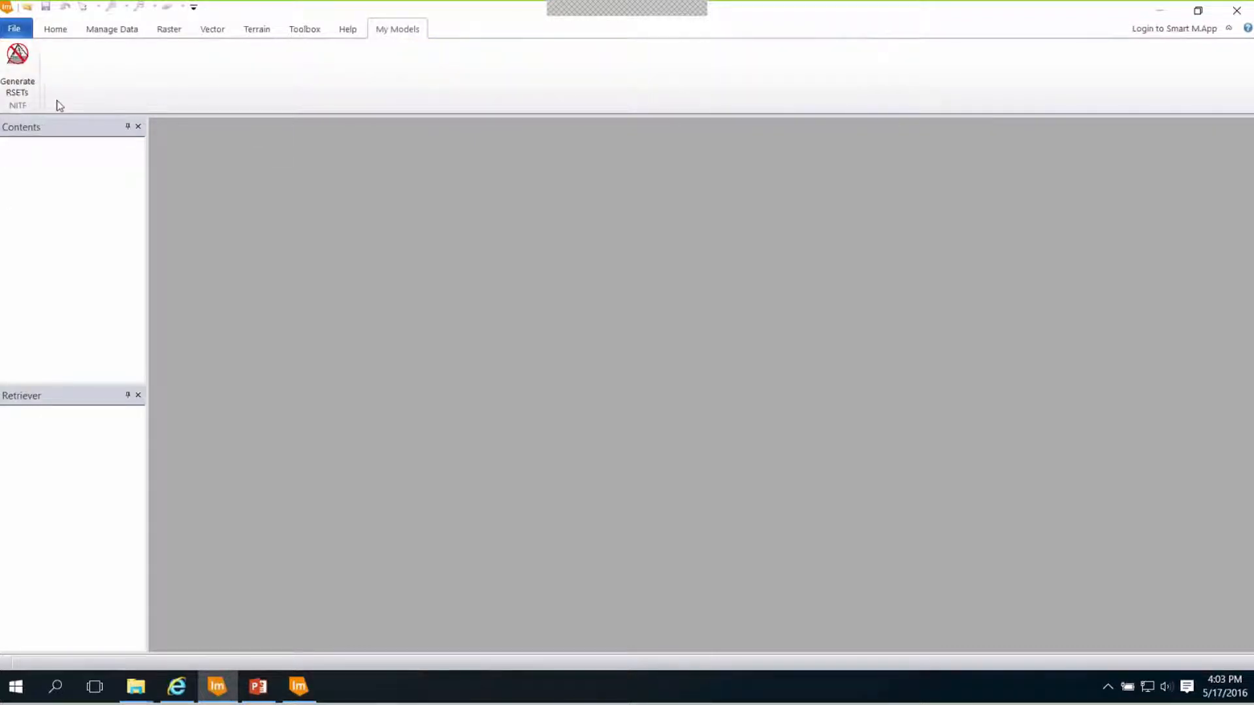
right_click(27, 62)
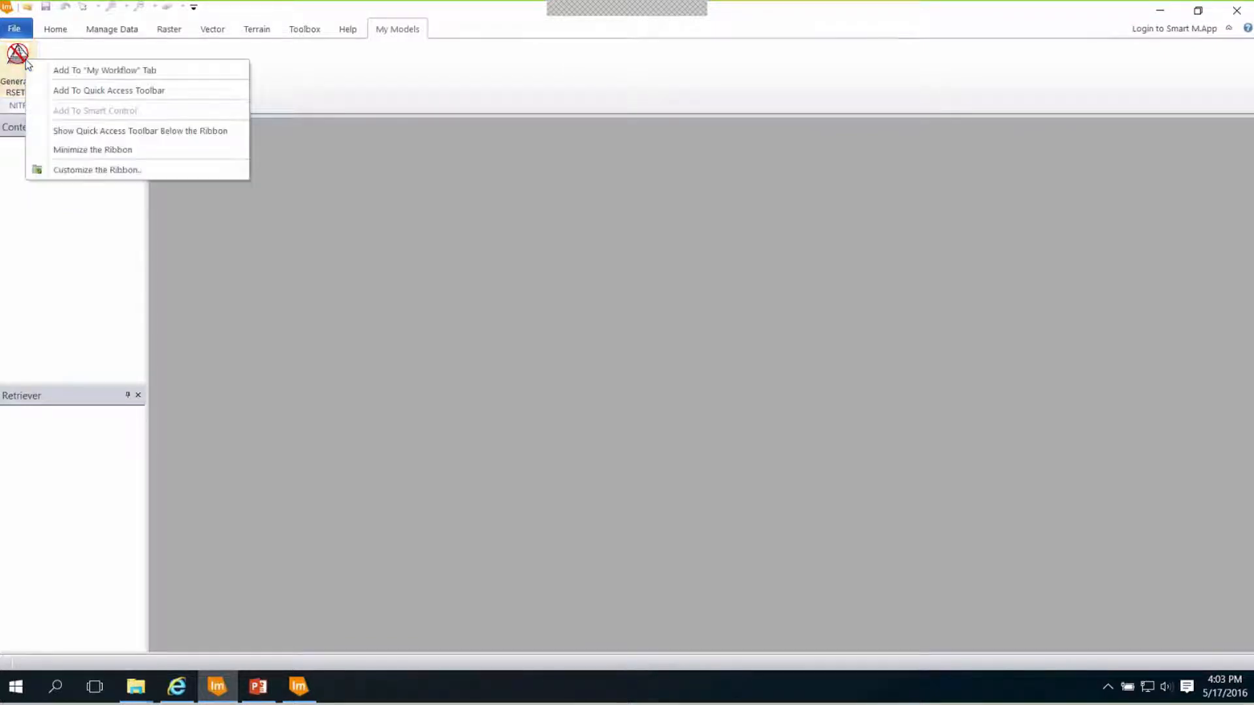
left_click(62, 91)
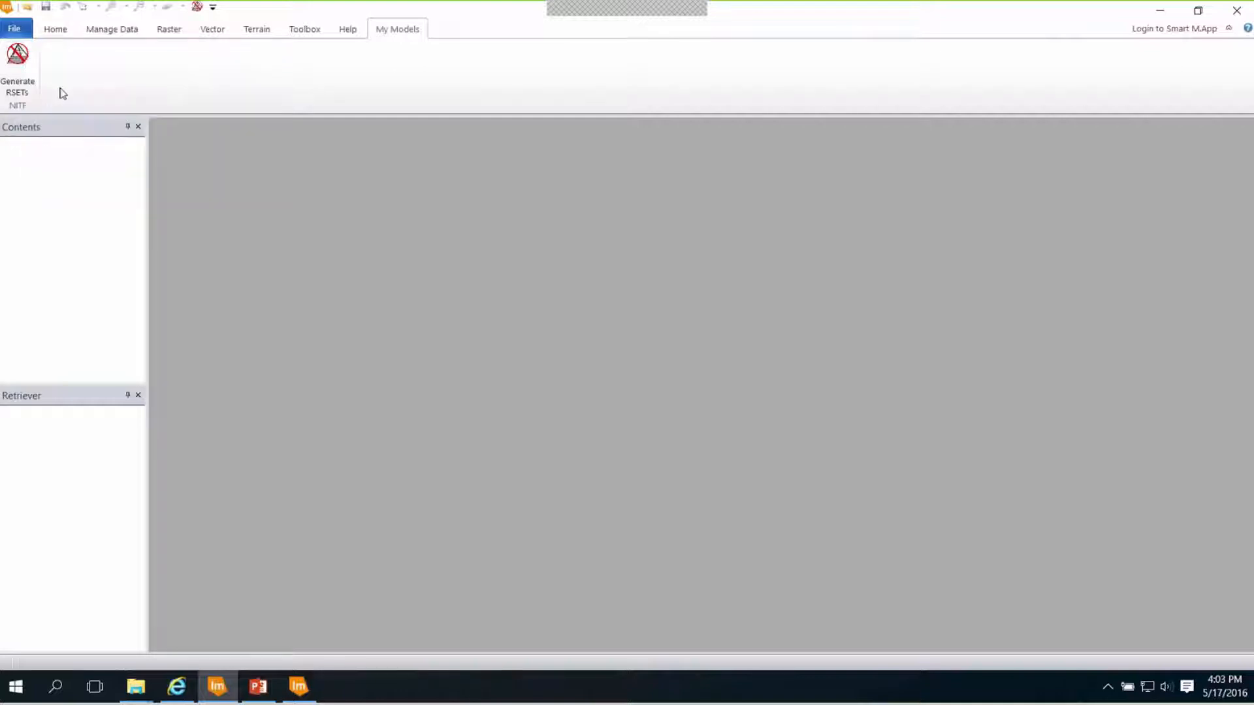
left_click(55, 28)
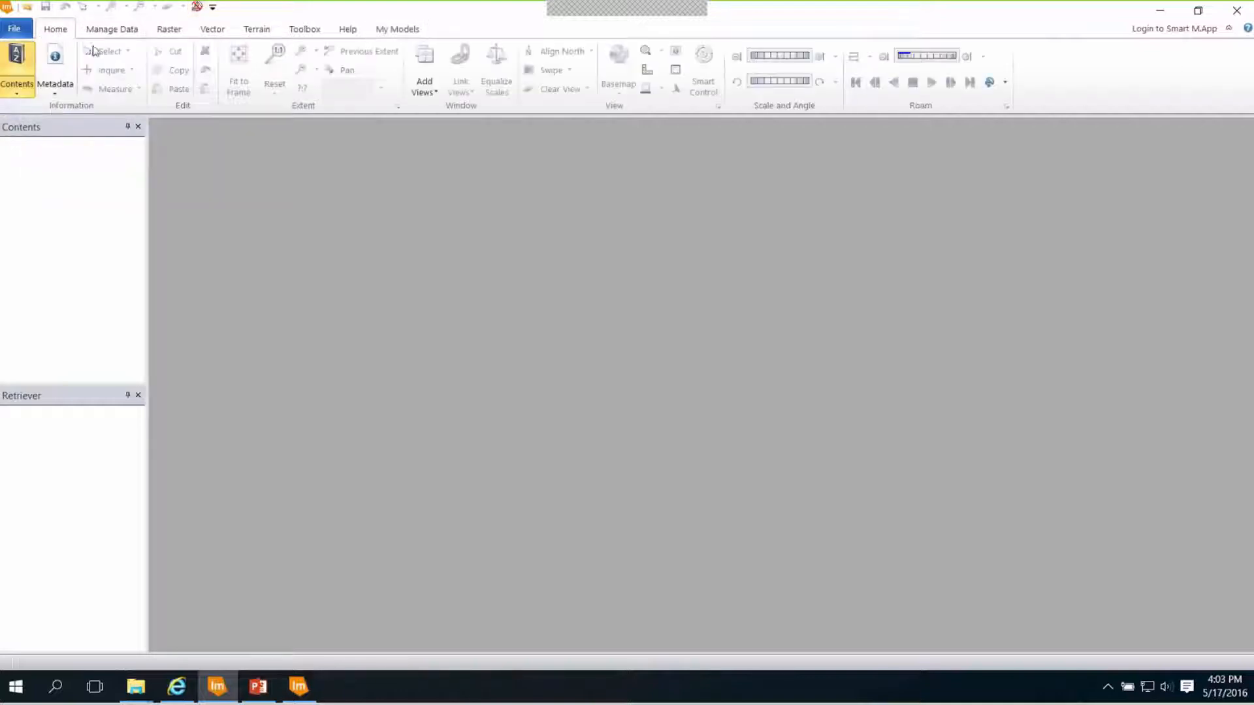
- Launch Generate RSETs from the Quick Access Toolbar and browse to \\alpha\teamspace\imagine for its Raster Filename In
left_click(198, 7)
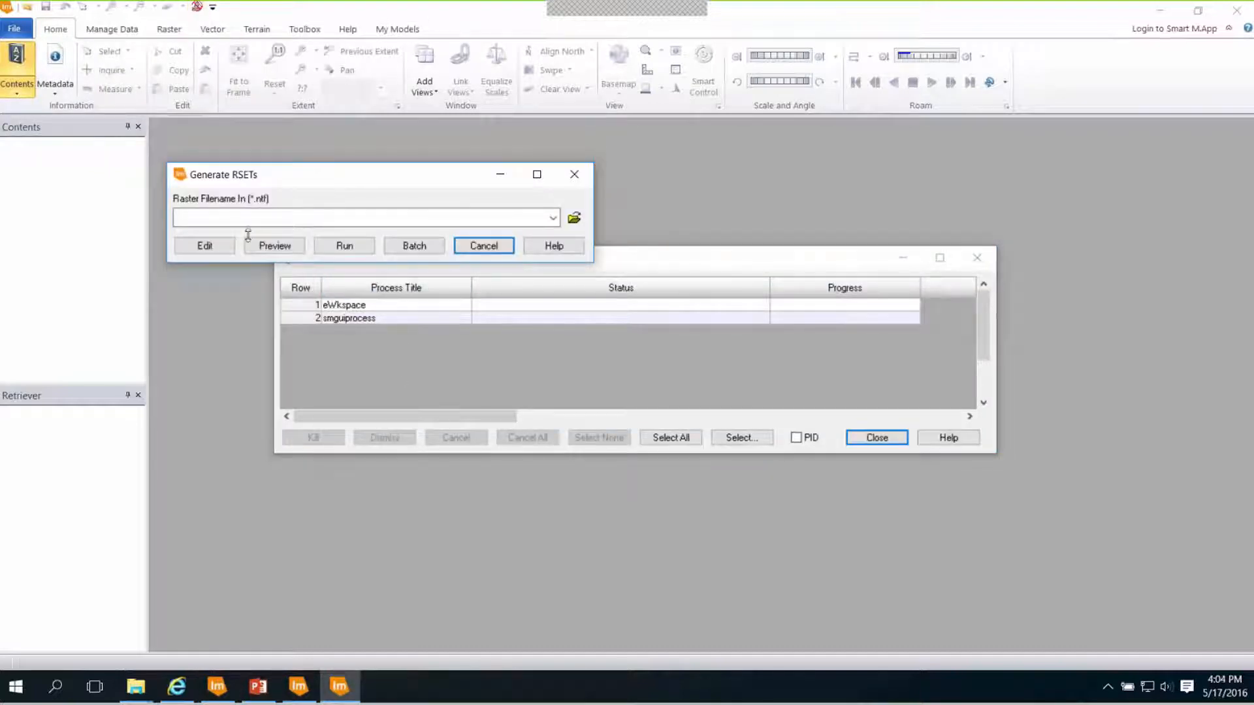
left_click(574, 218)
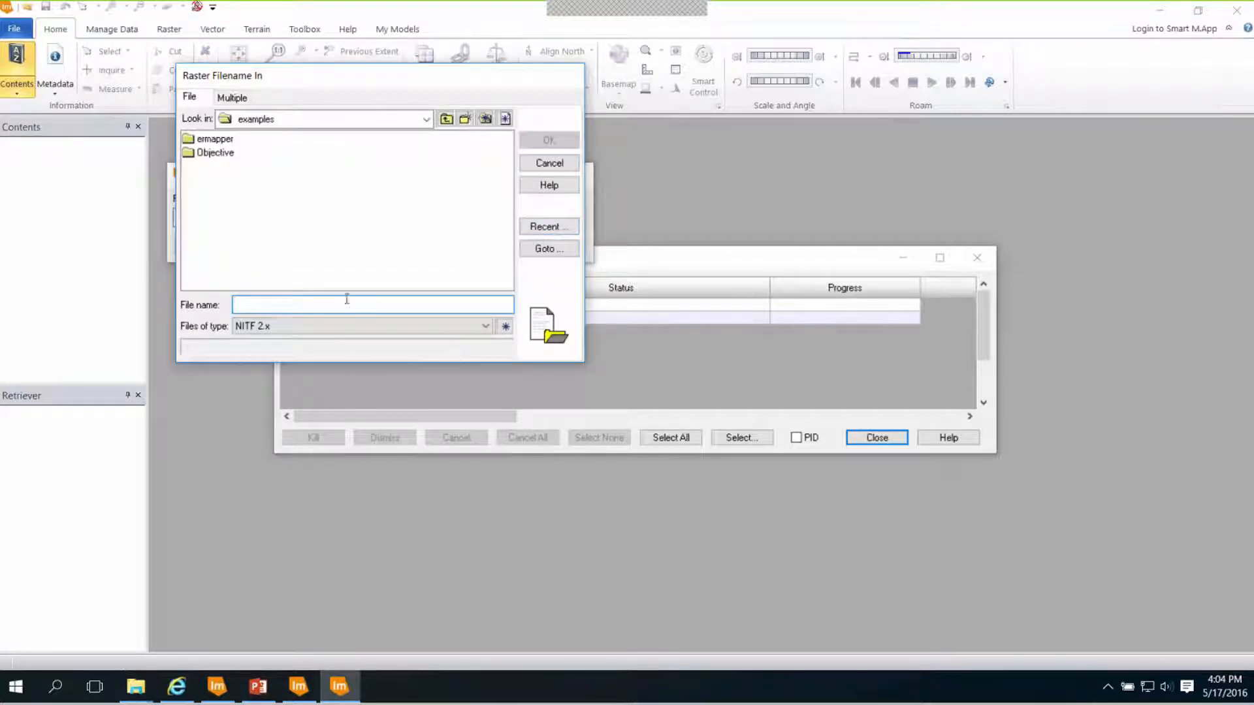
left_click(357, 303)
type("\\\\")
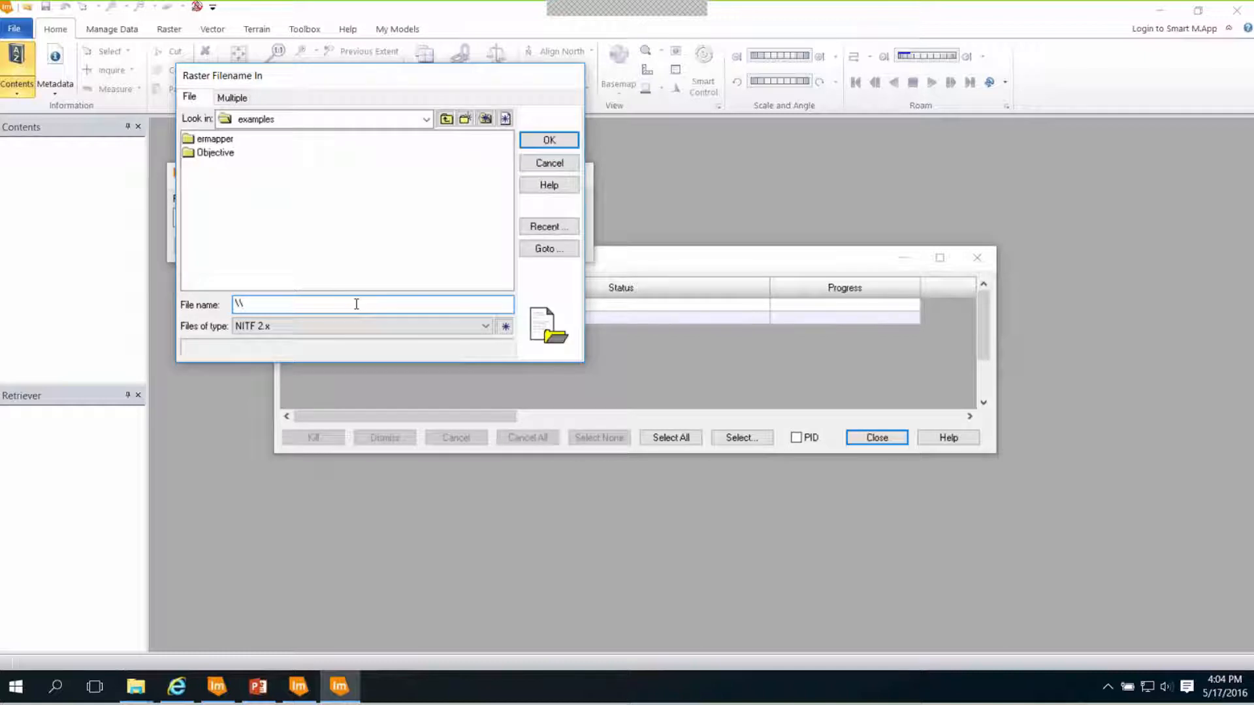
type("alph")
left_click(540, 248)
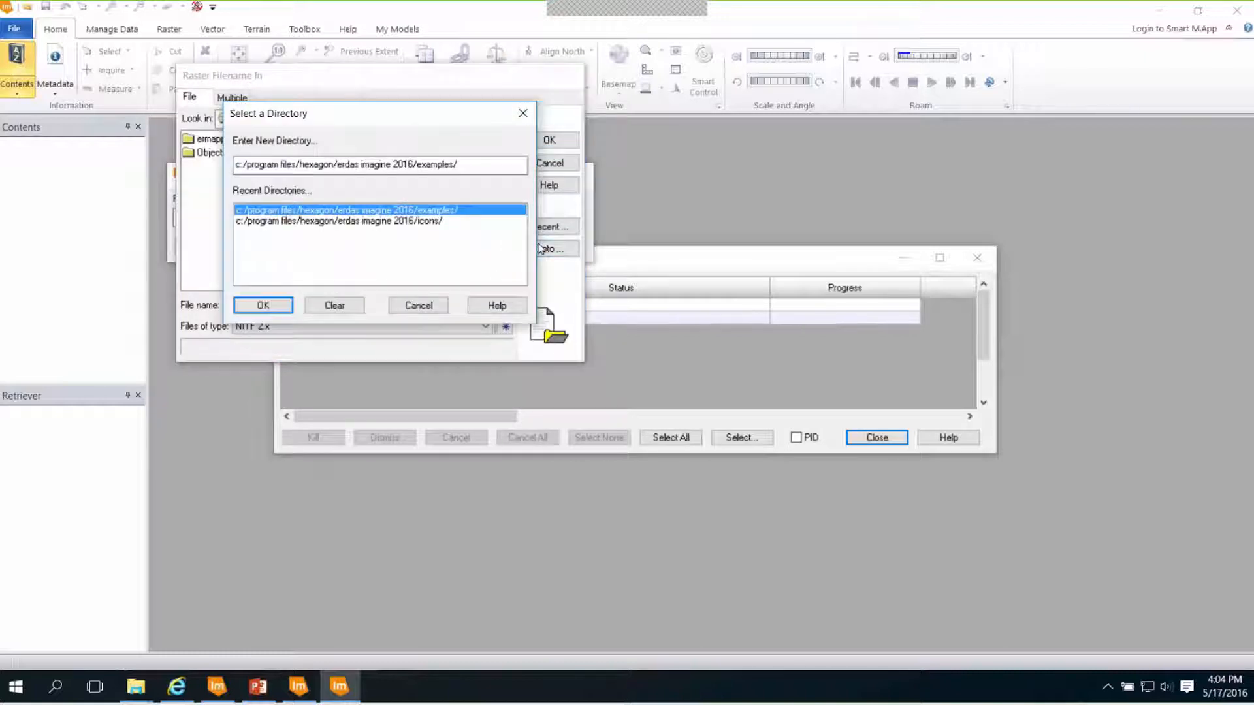
left_click(418, 306)
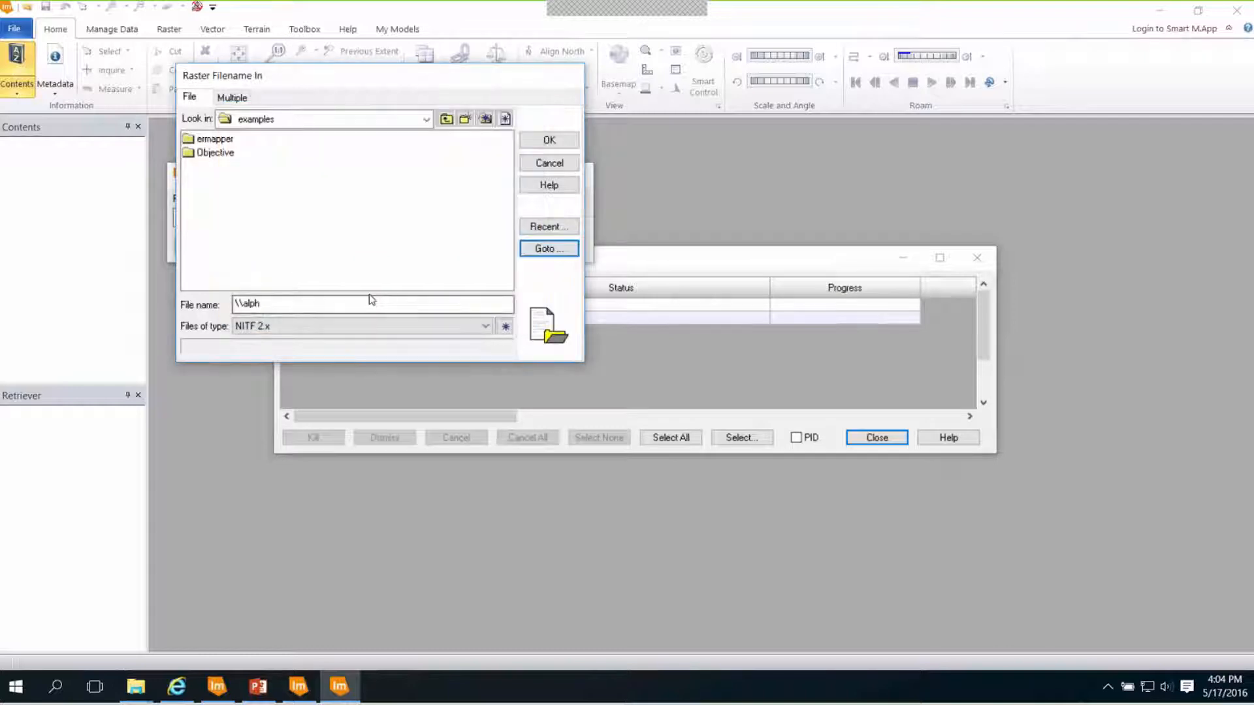
left_click(336, 305)
type("a\\")
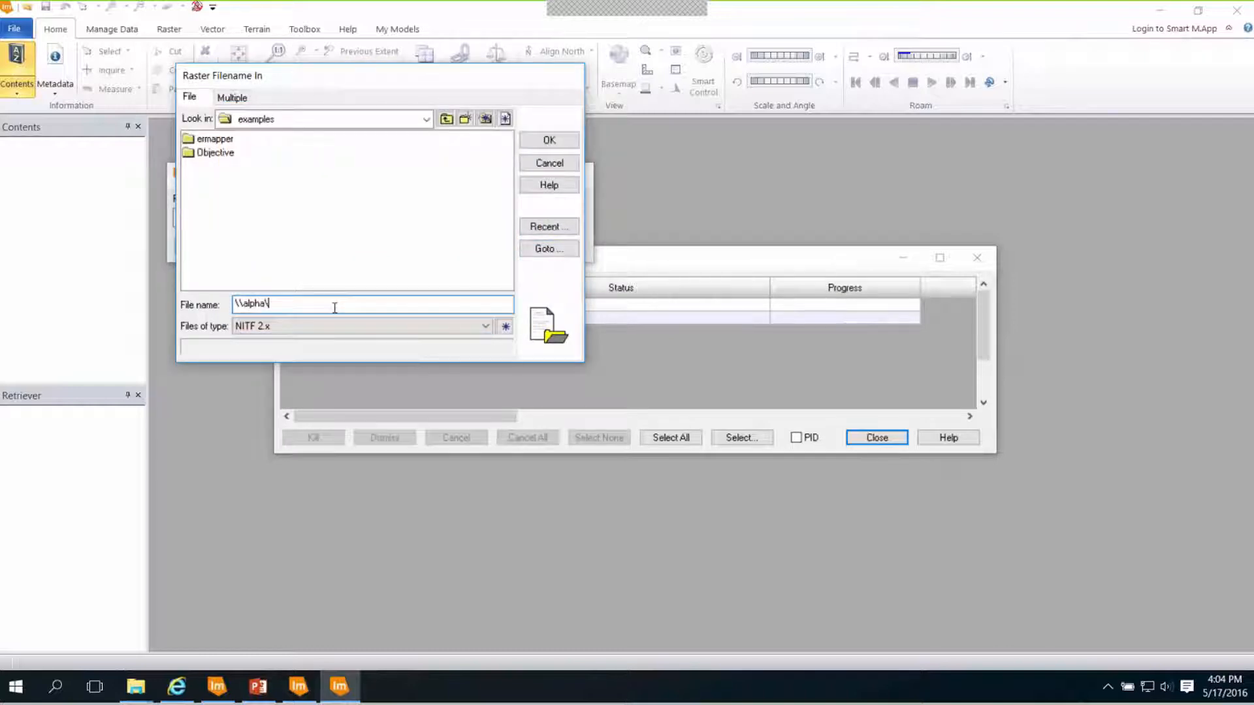
type("teamspace\\imagine")
key("Return")
double_click(255, 168)
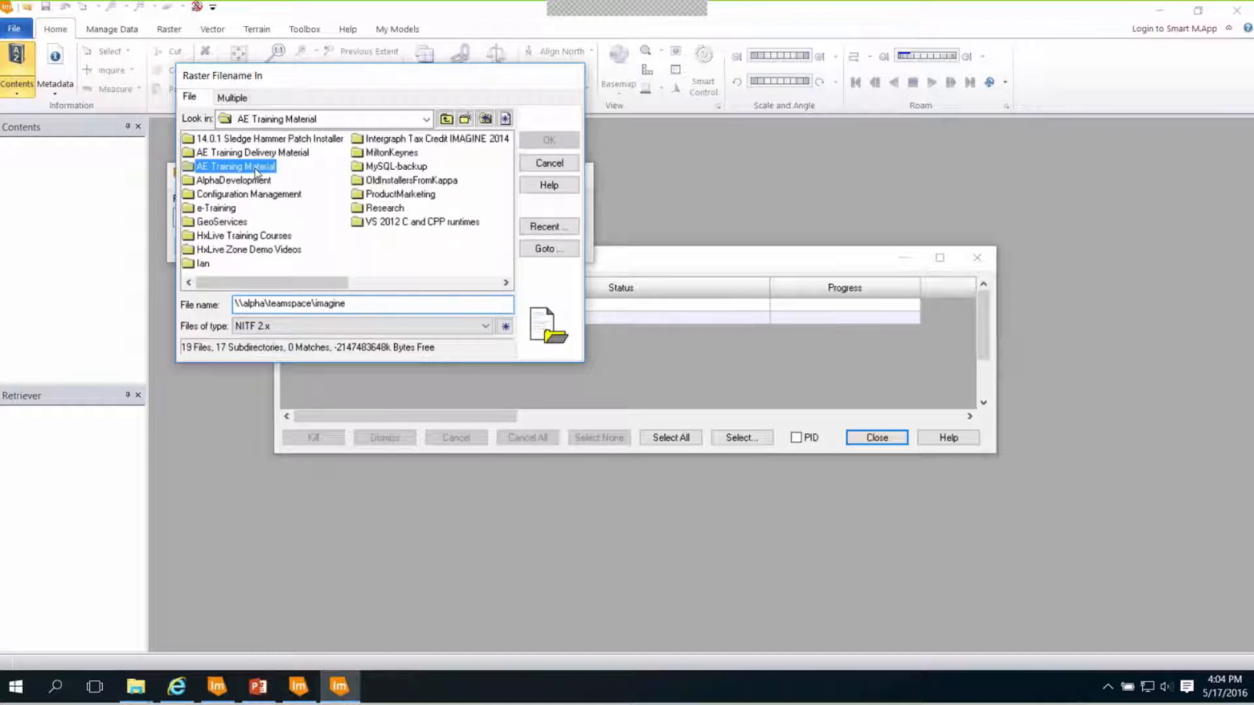
double_click(261, 154)
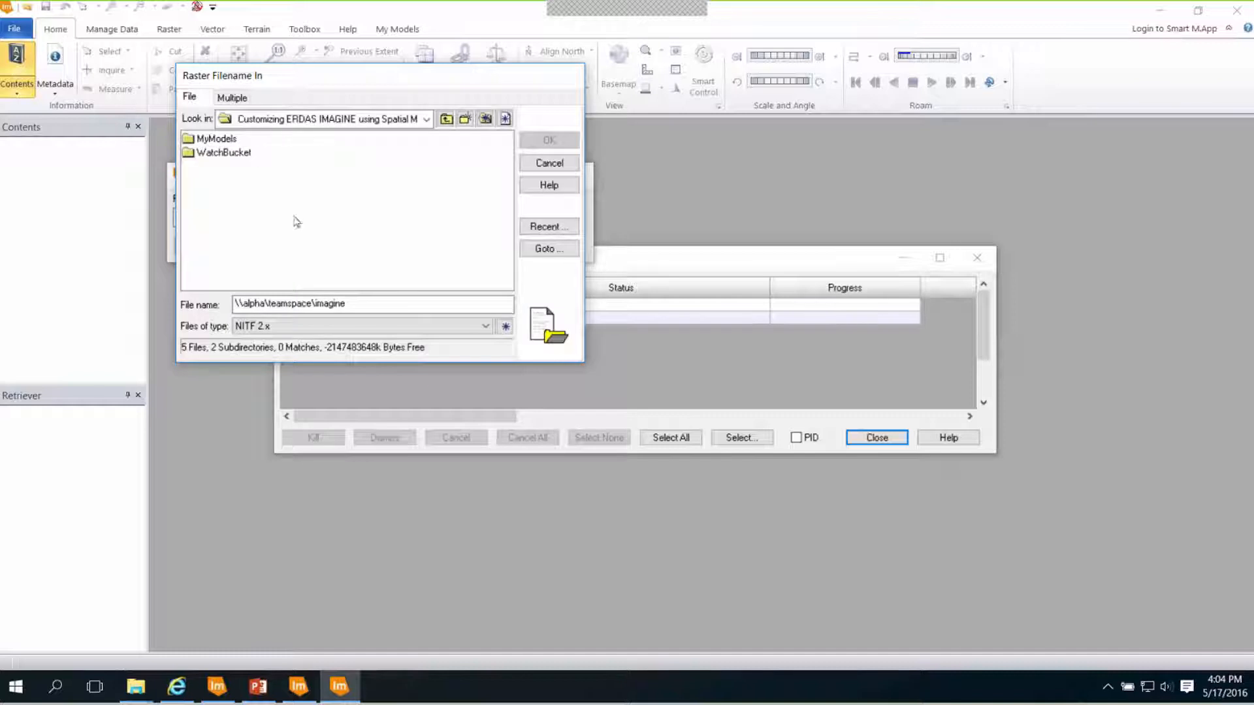
double_click(222, 139)
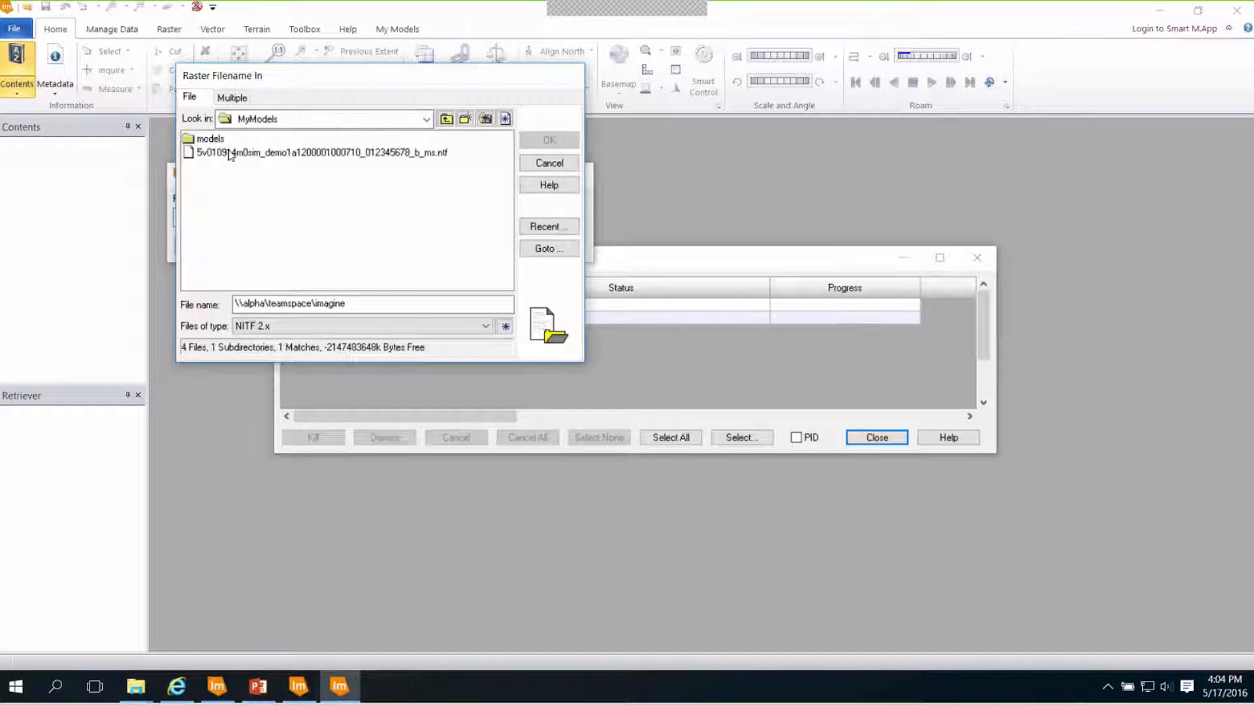
double_click(230, 153)
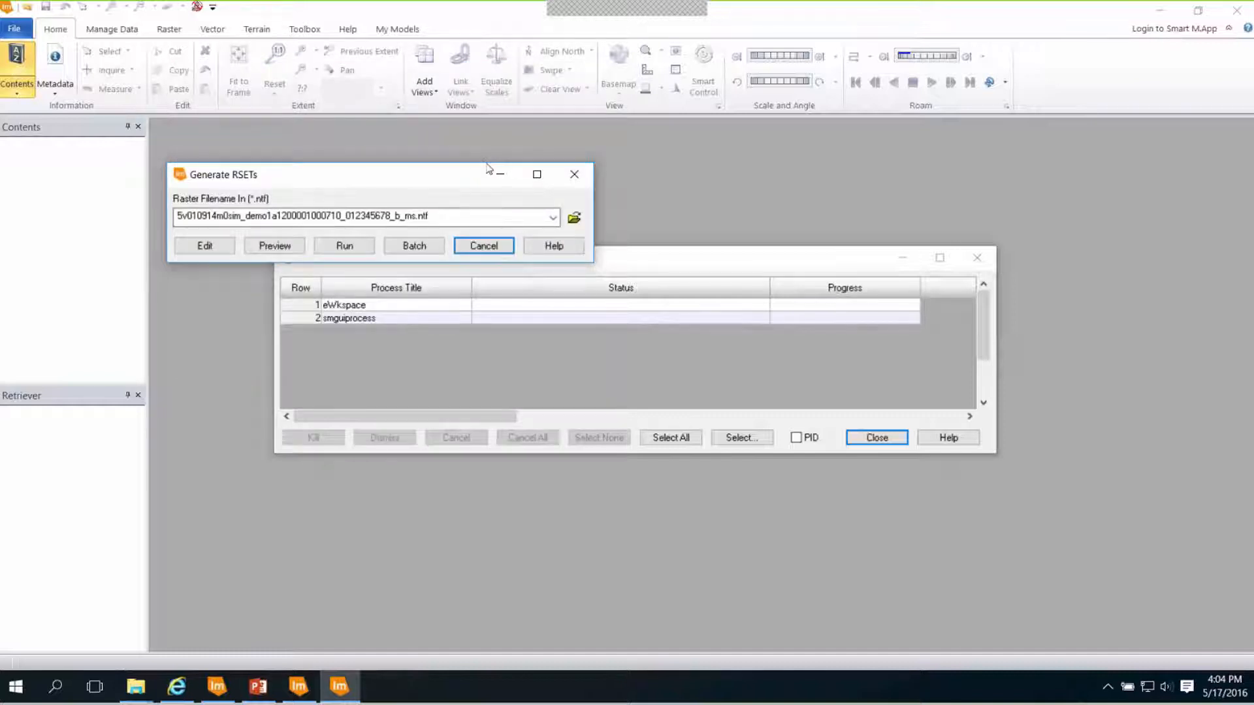
left_click(367, 249)
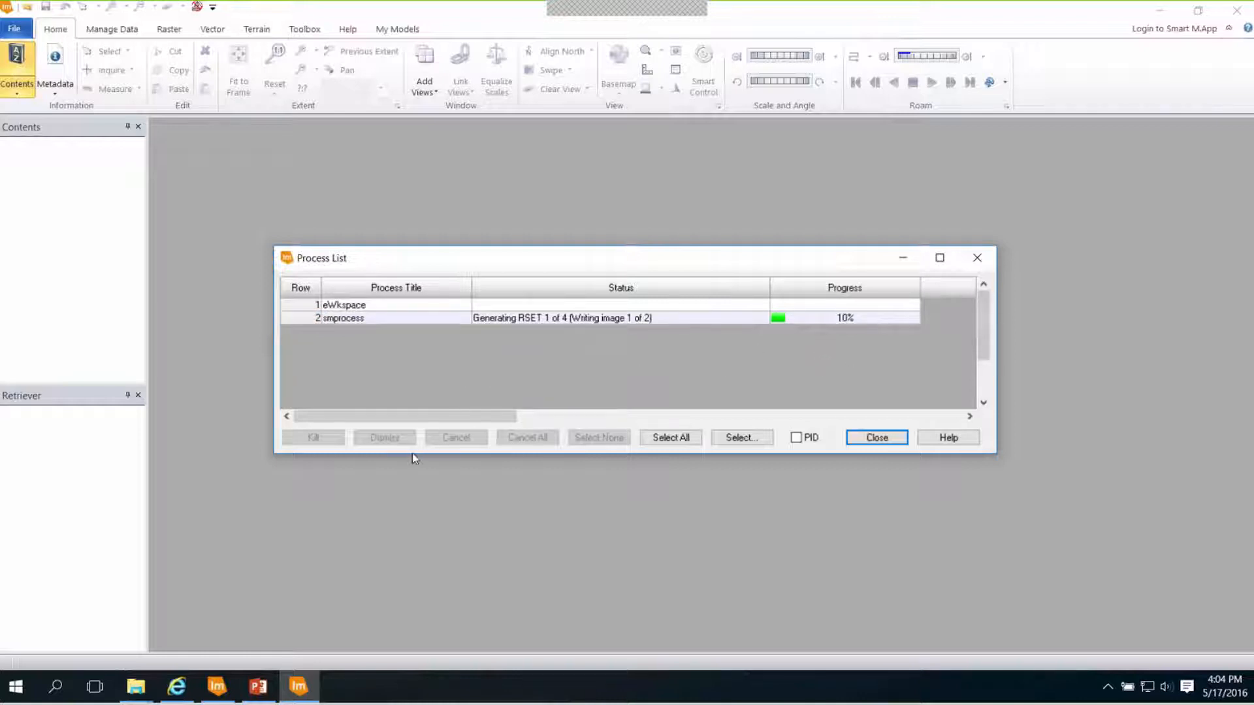
- Switch to File Explorer and open the models folder inside .imagine1600
mouse_move(134, 697)
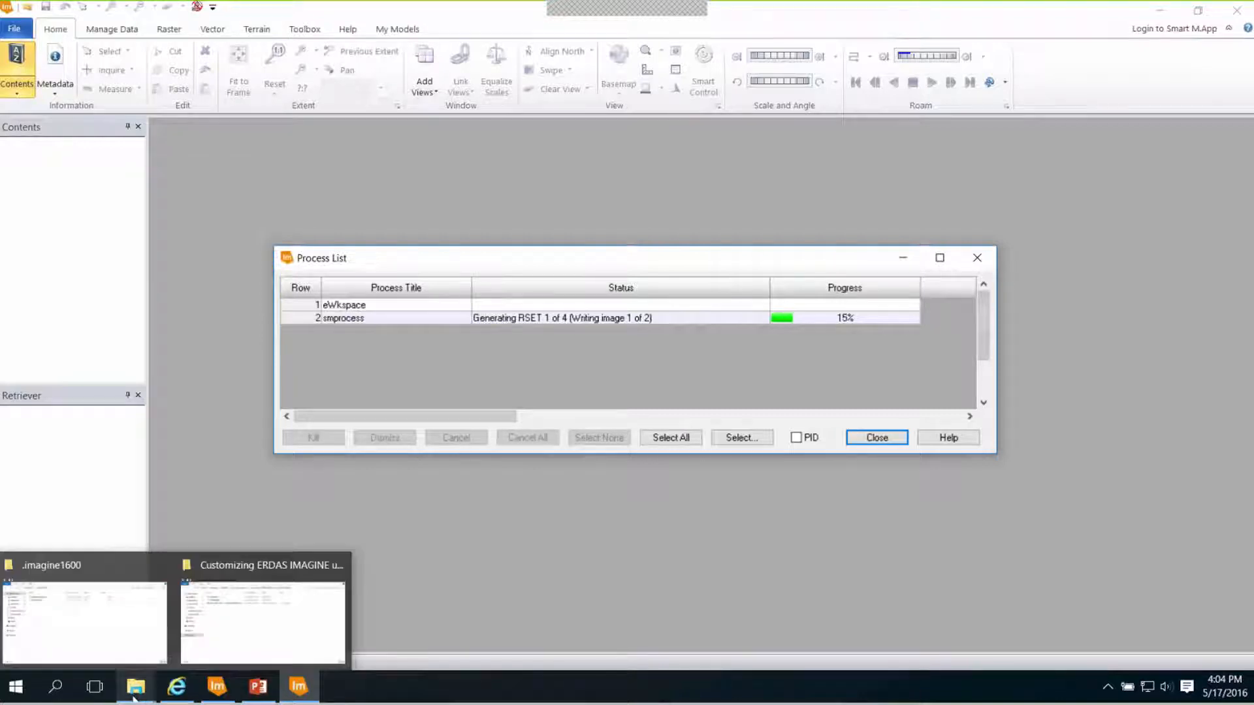
left_click(114, 653)
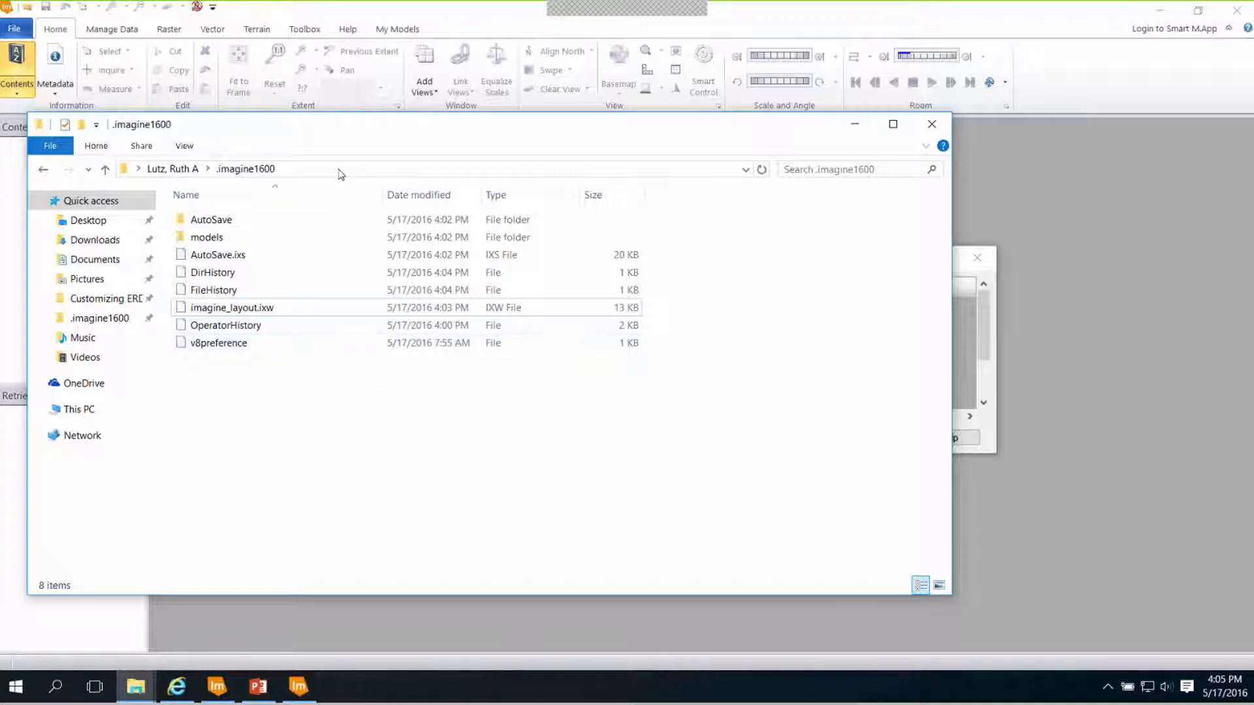
double_click(219, 239)
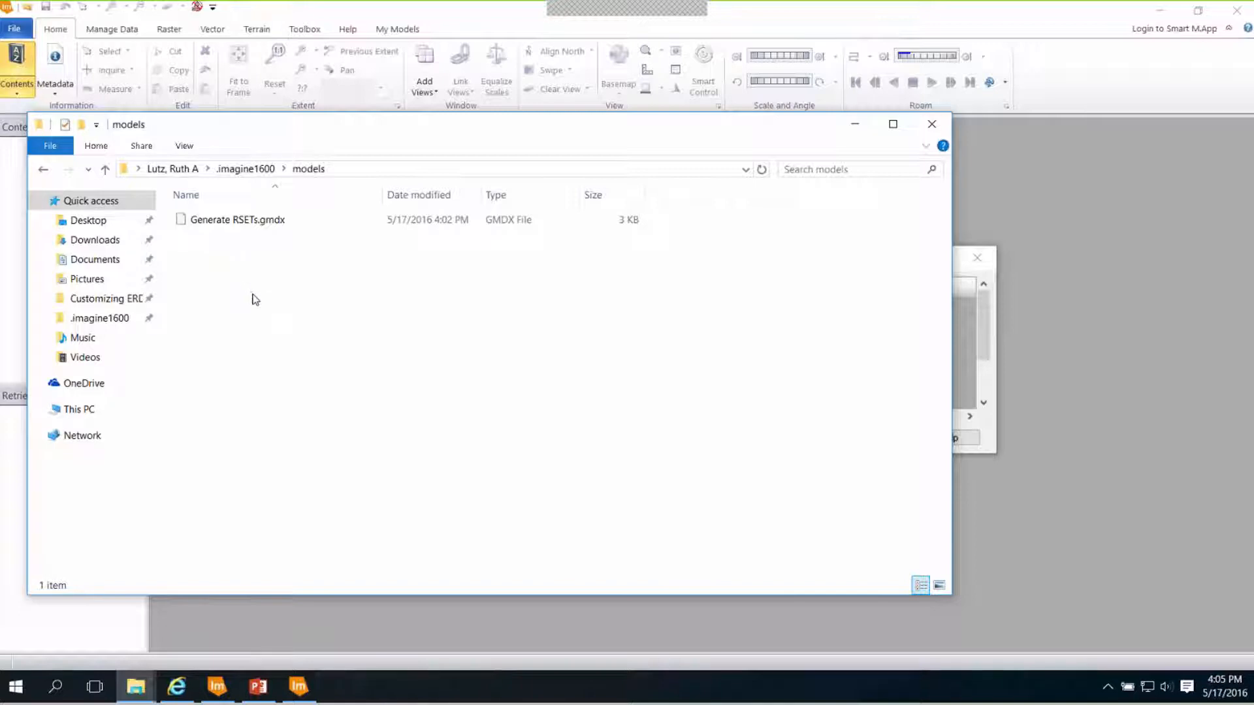
- Open the network MyModels\models folder under Customizing ERDAS IMAGINE using Spatial Modeler, placing its window beside the .imagine1600 models folder
mouse_move(136, 686)
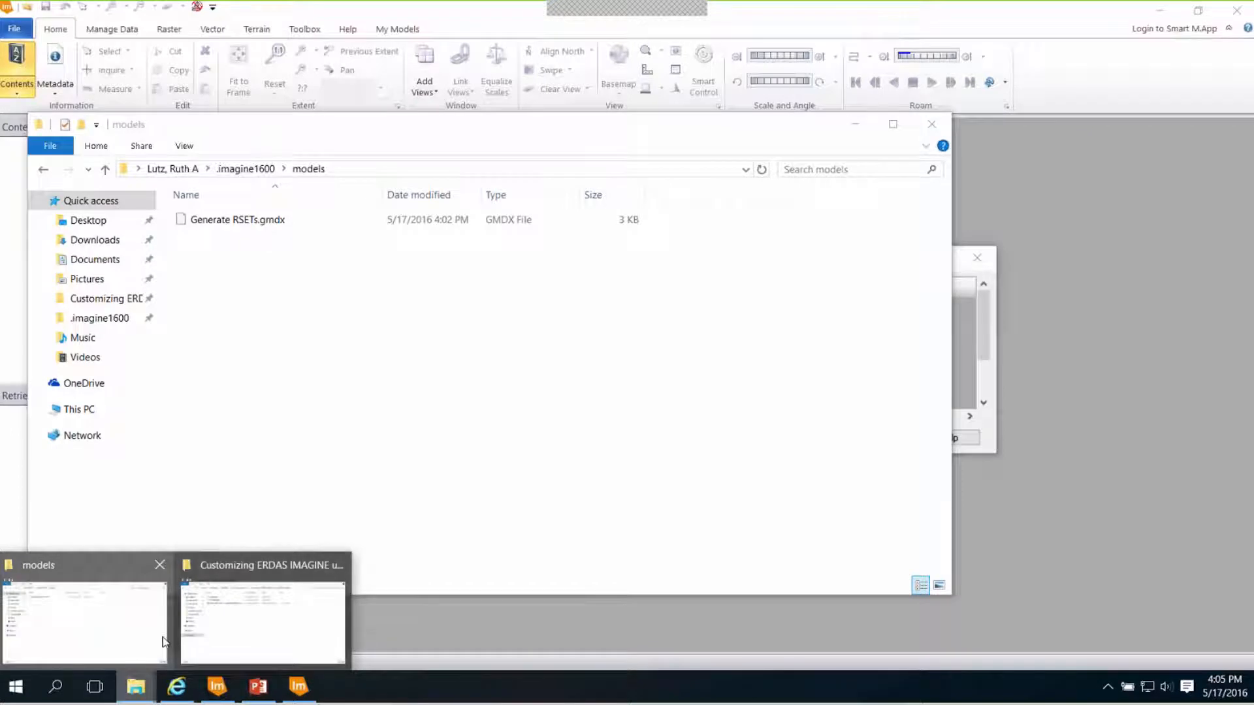
left_click(131, 626)
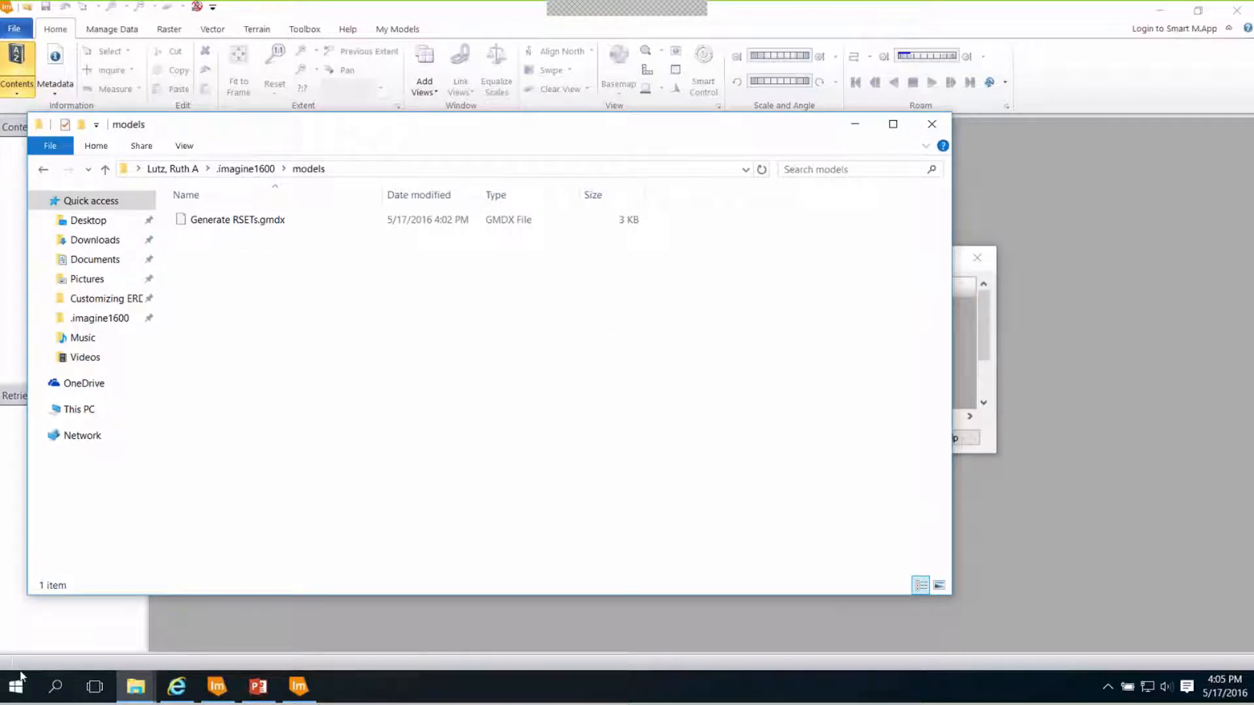
mouse_move(135, 686)
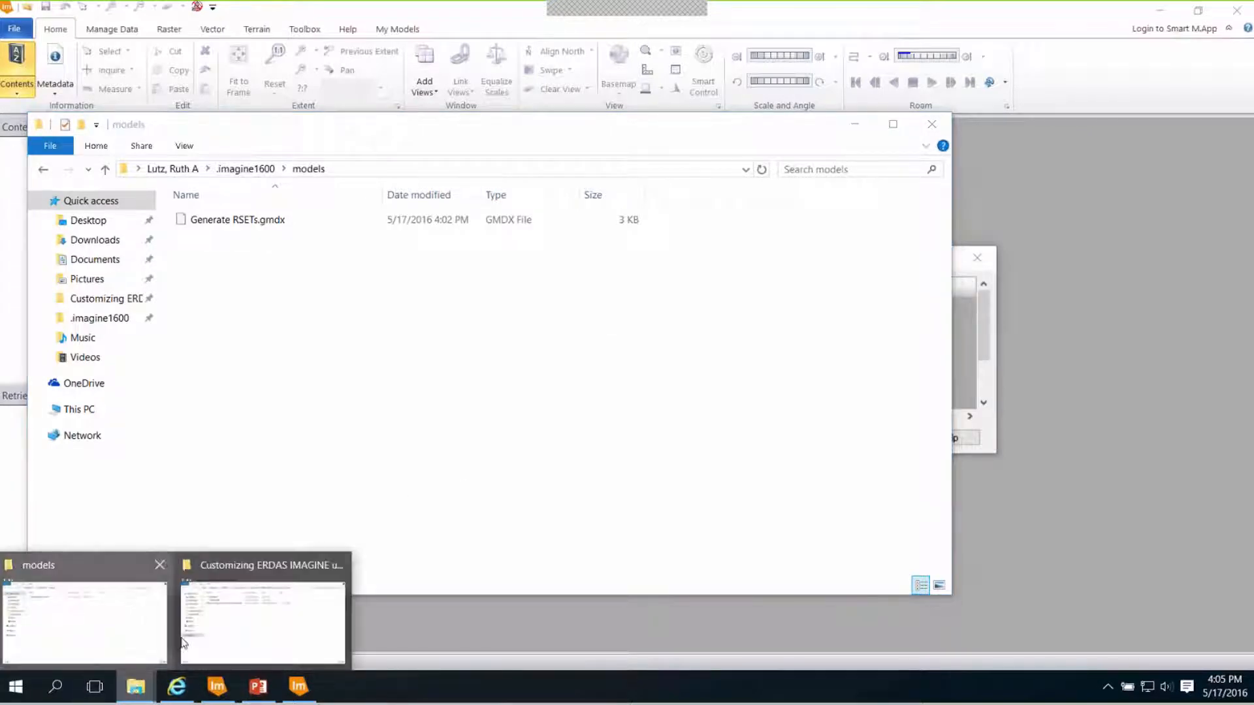
left_click(265, 641)
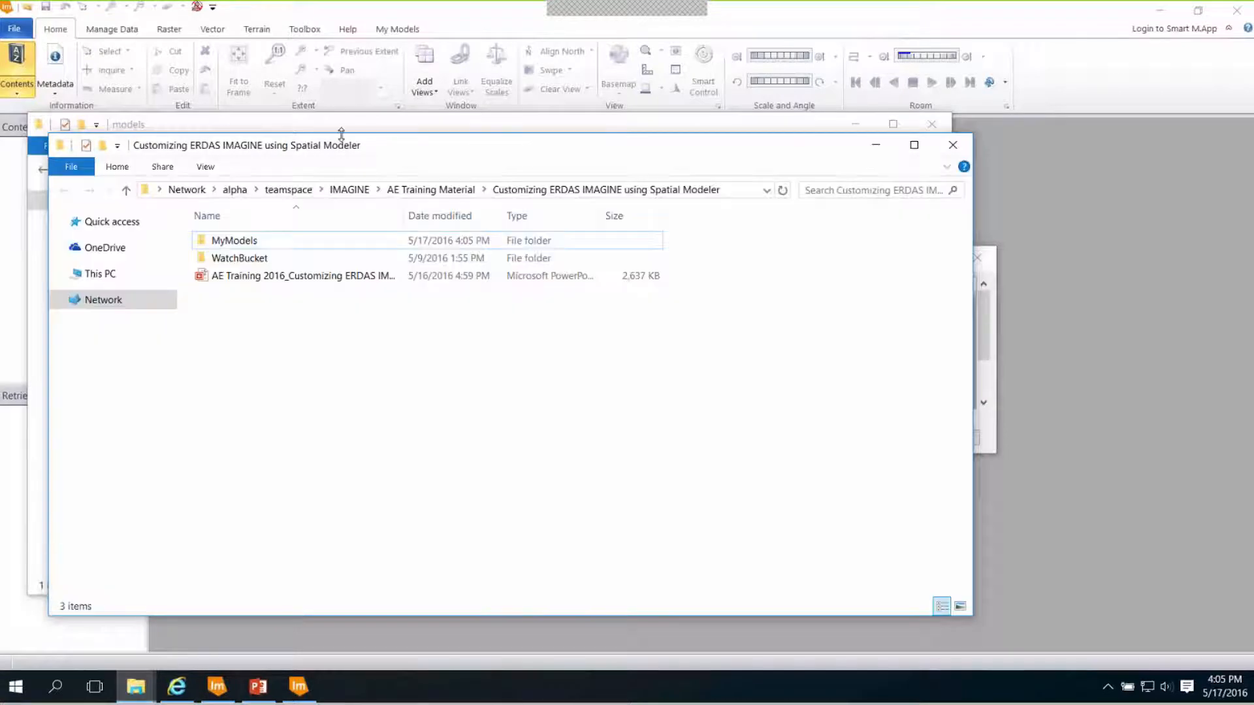
double_click(226, 240)
left_click_drag(348, 156, 611, 167)
double_click(508, 245)
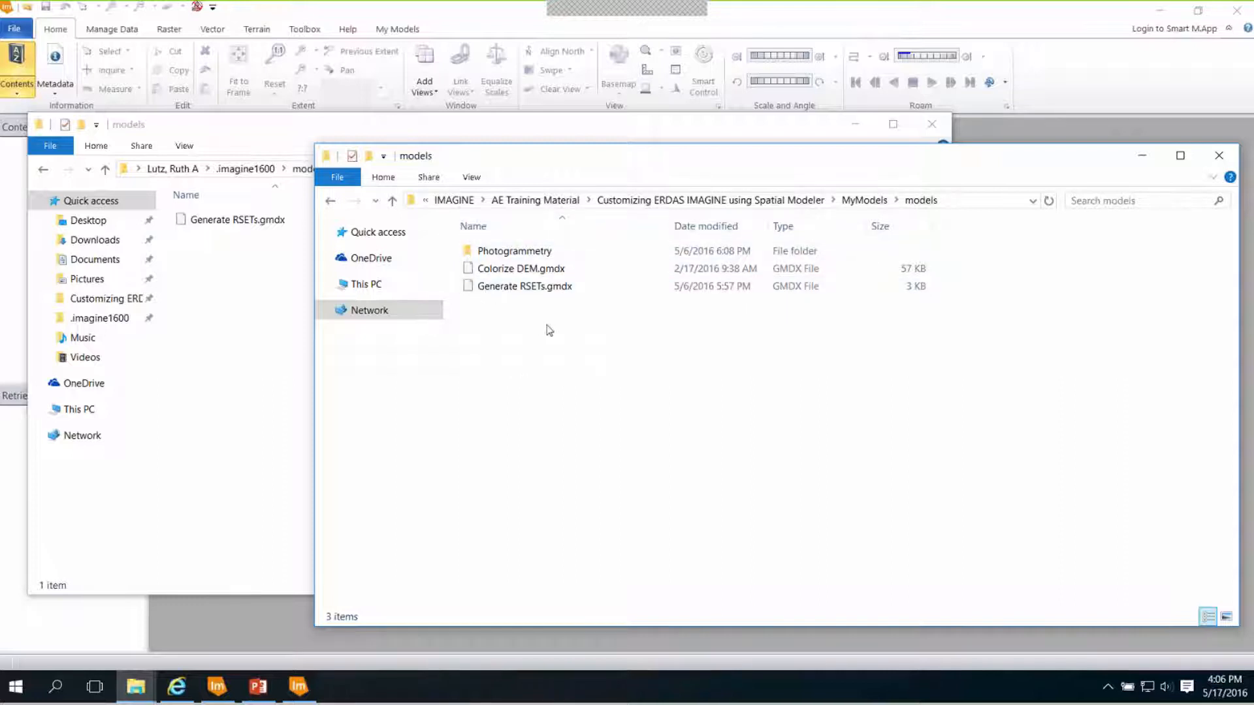
- Copy Photogrammetry, Colorize DEM.gmdx and Generate RSETs.gmdx into the .imagine1600 models folder, replacing the existing file, and put the network folder window away
left_click_drag(557, 329, 205, 291)
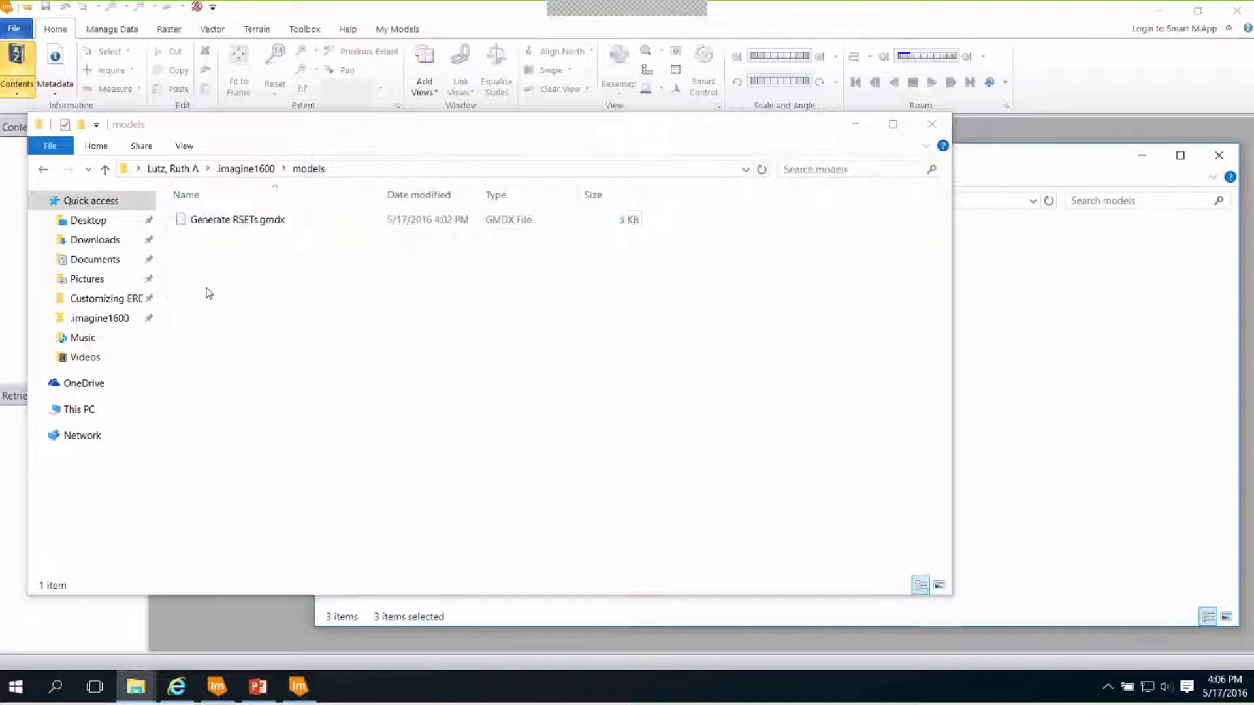
left_click(228, 290)
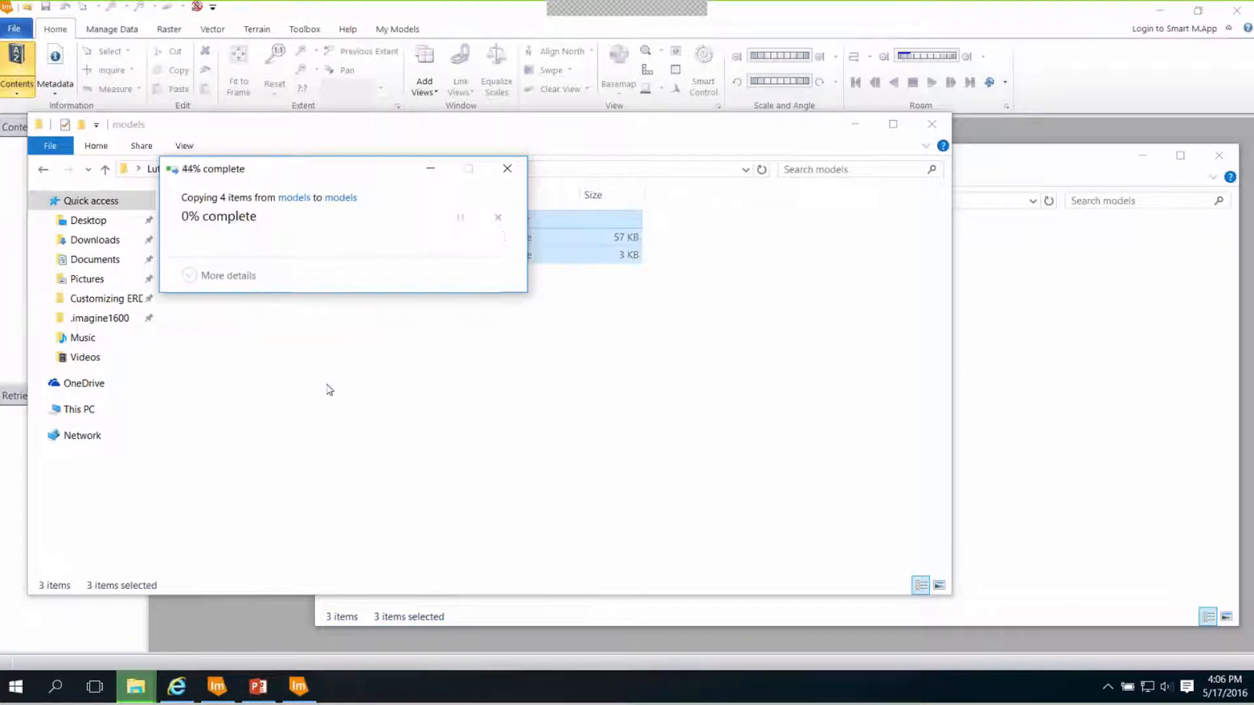
left_click(330, 390)
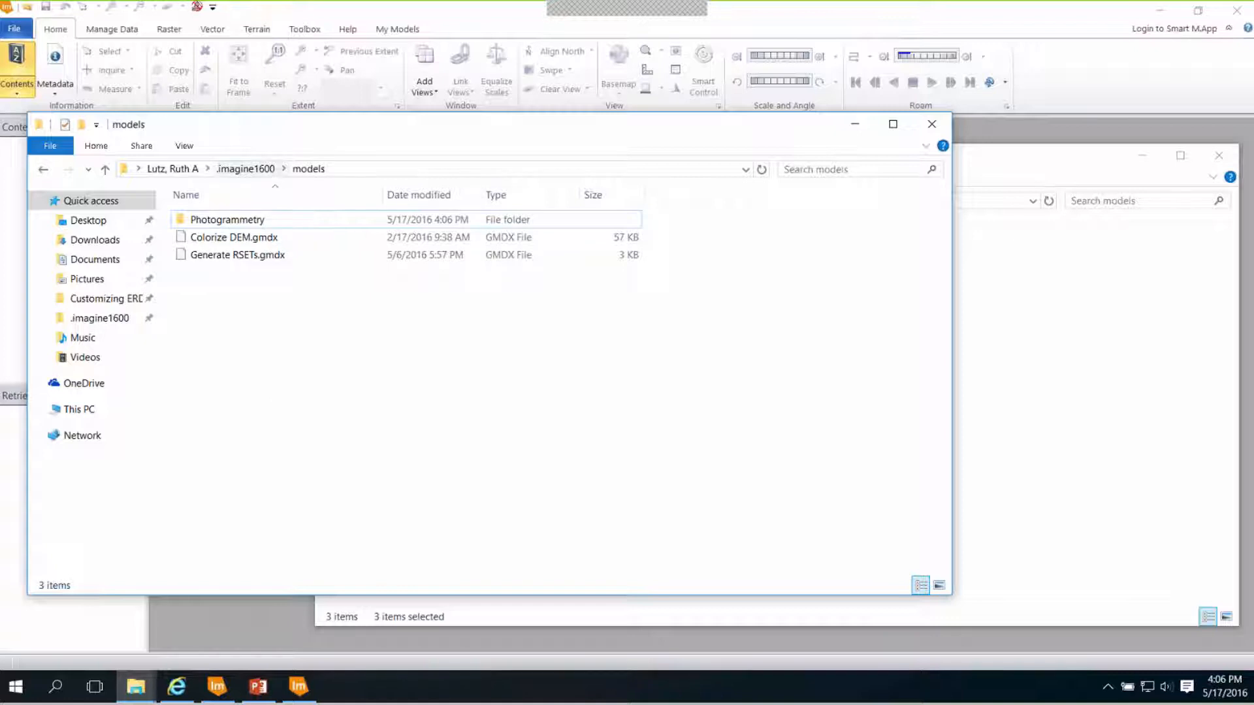
left_click(1150, 166)
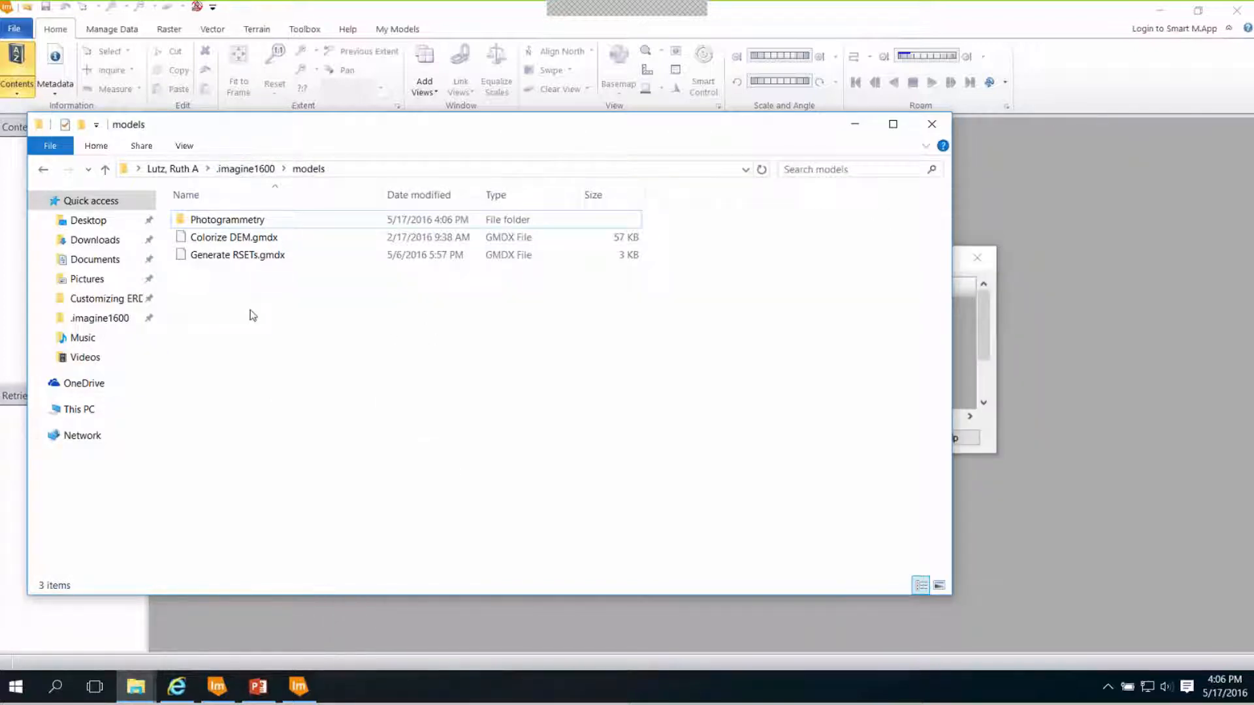
- View the contents of the copied Photogrammetry folder and return to the models folder
left_click(249, 222)
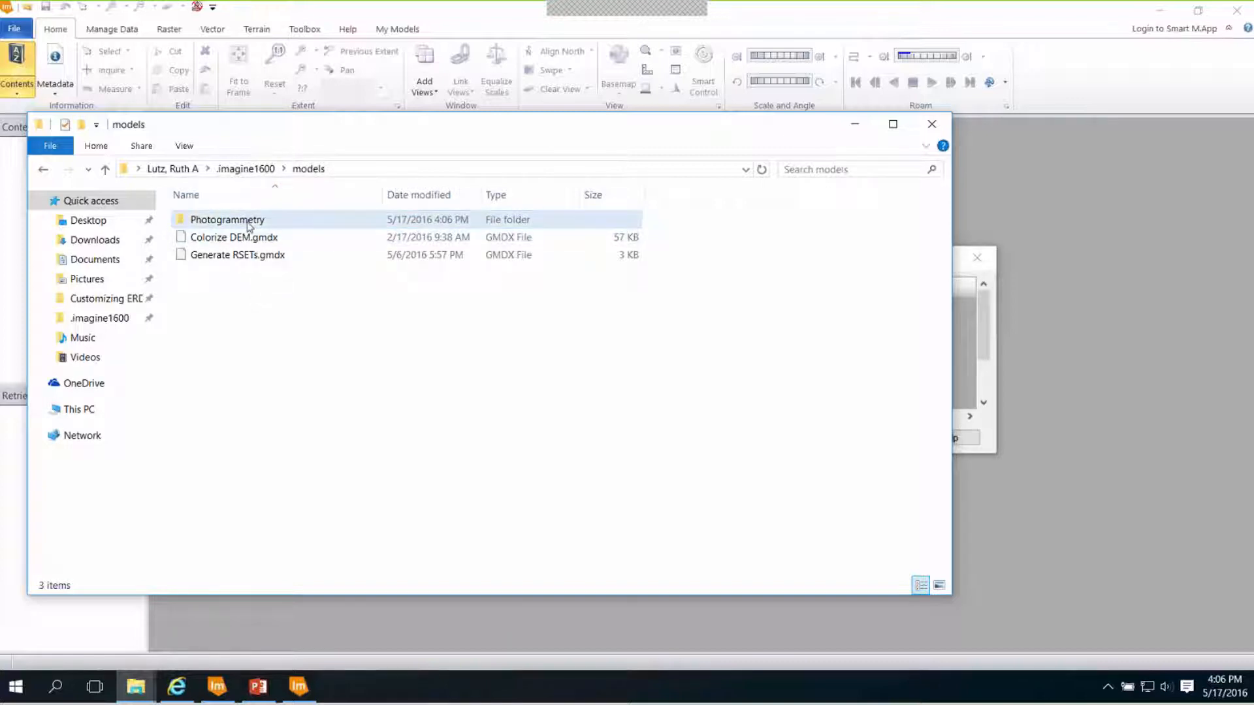
double_click(249, 226)
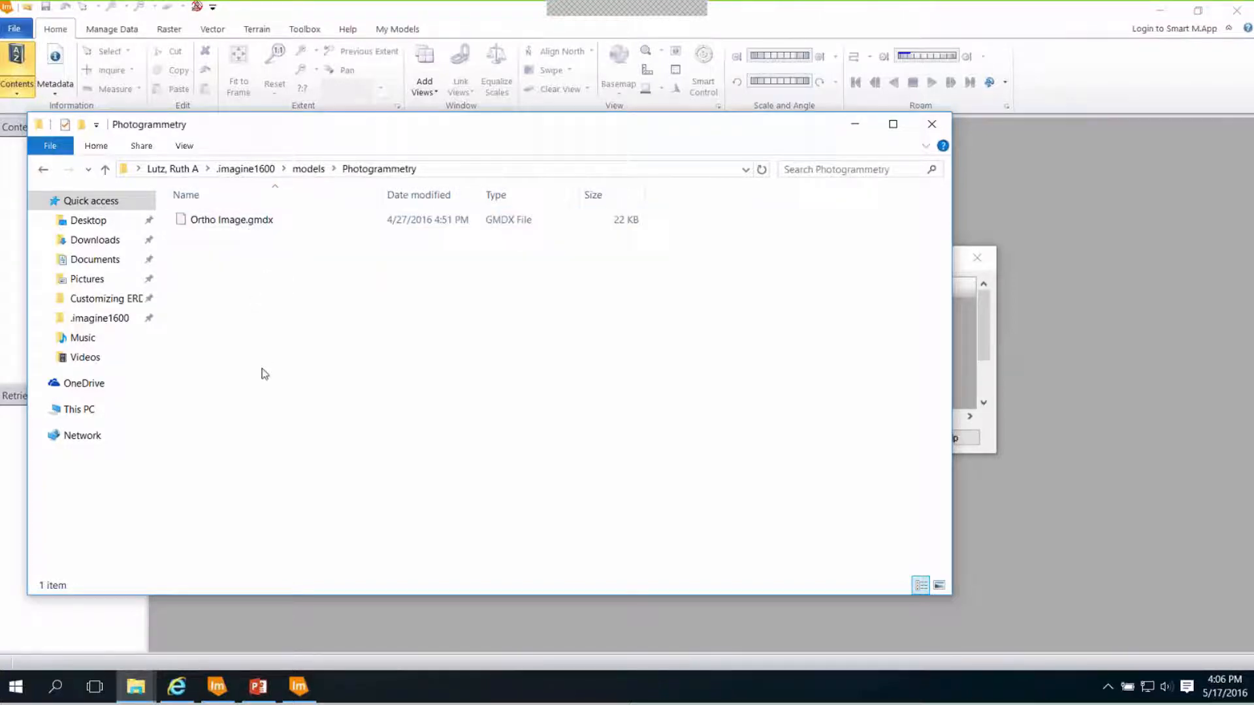
left_click(308, 168)
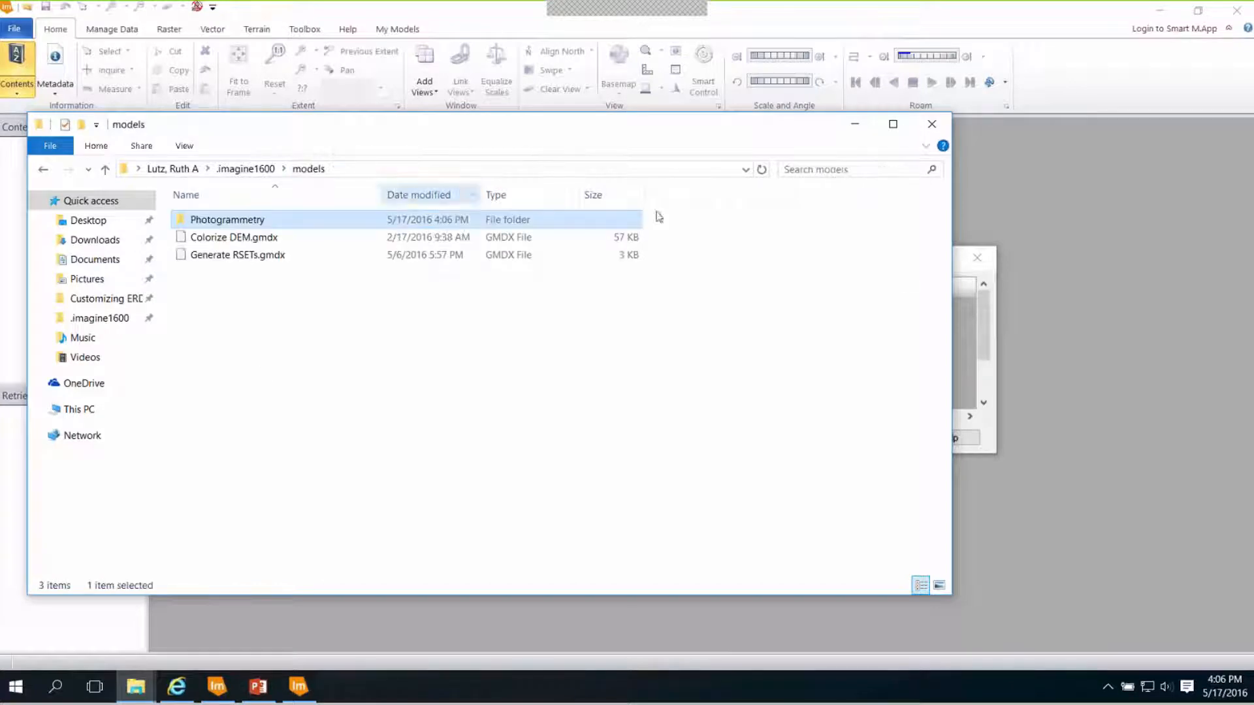
- Dismiss the completed smprocess from the Process List and restart ERDAS IMAGINE
left_click(984, 344)
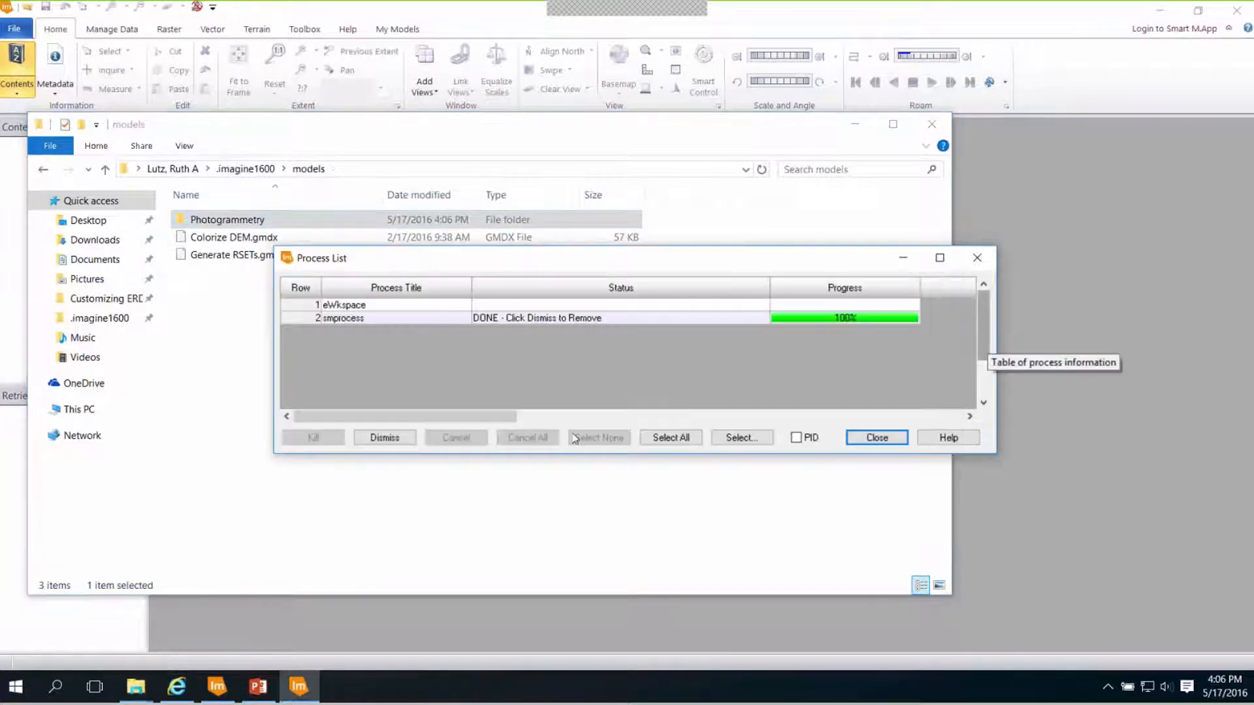
left_click(398, 439)
left_click(1202, 221)
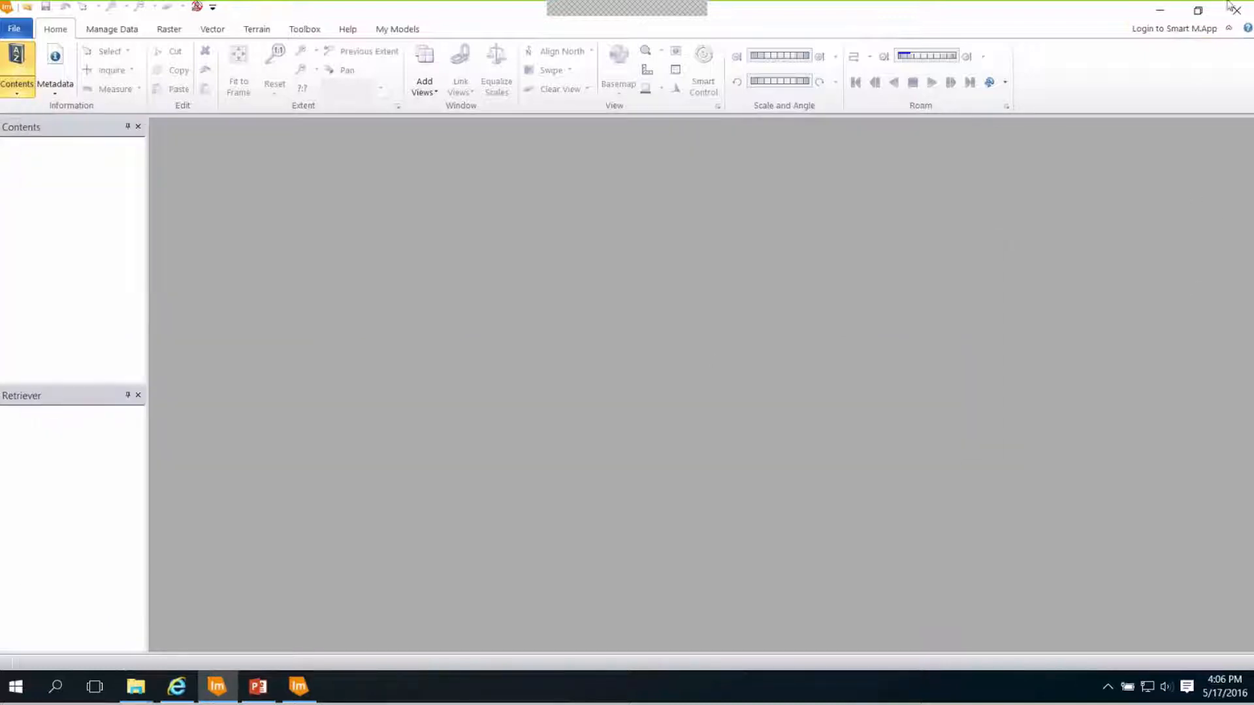
left_click(1238, 11)
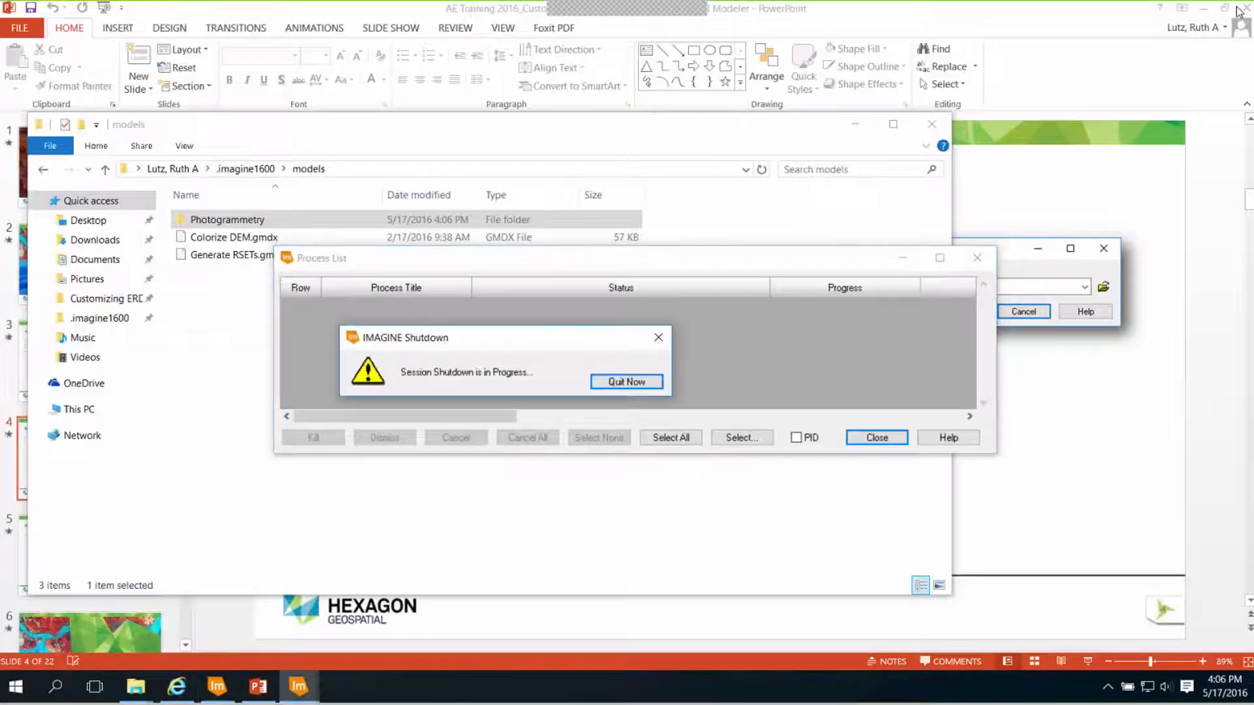
left_click(218, 689)
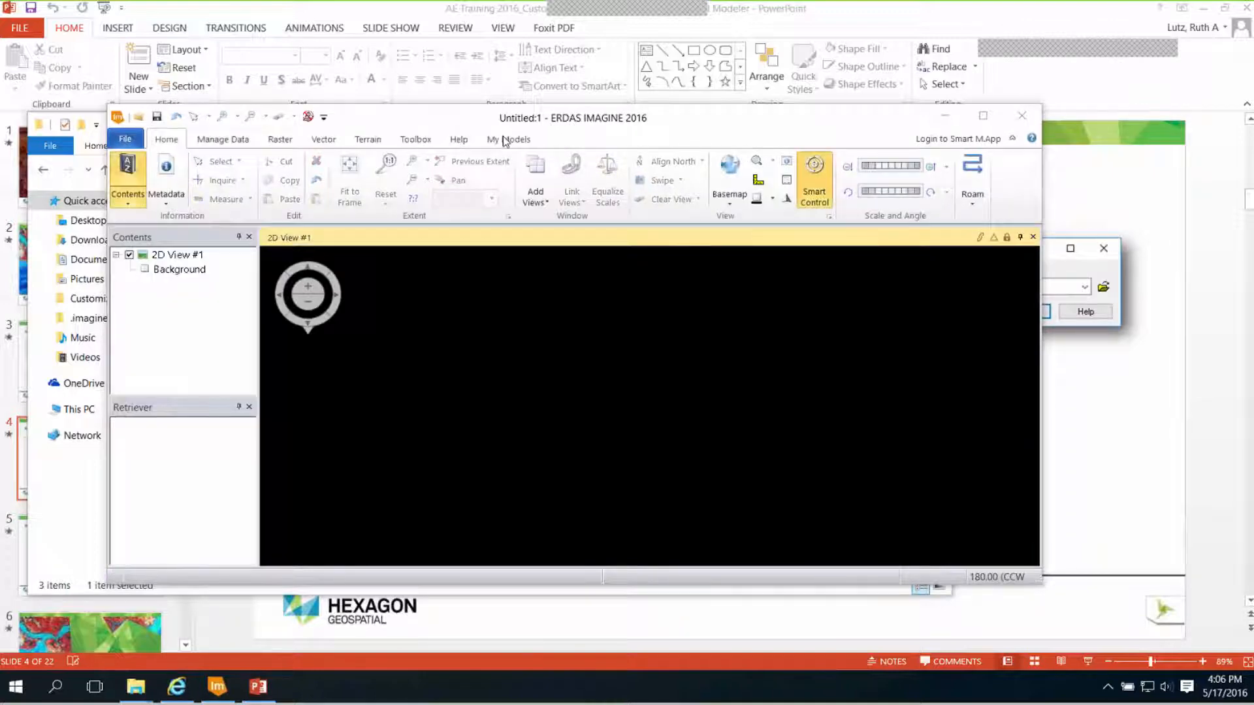
- Show the My Models collection beside the models folder and compare its groups with the Photogrammetry subfolder's contents
left_click(506, 140)
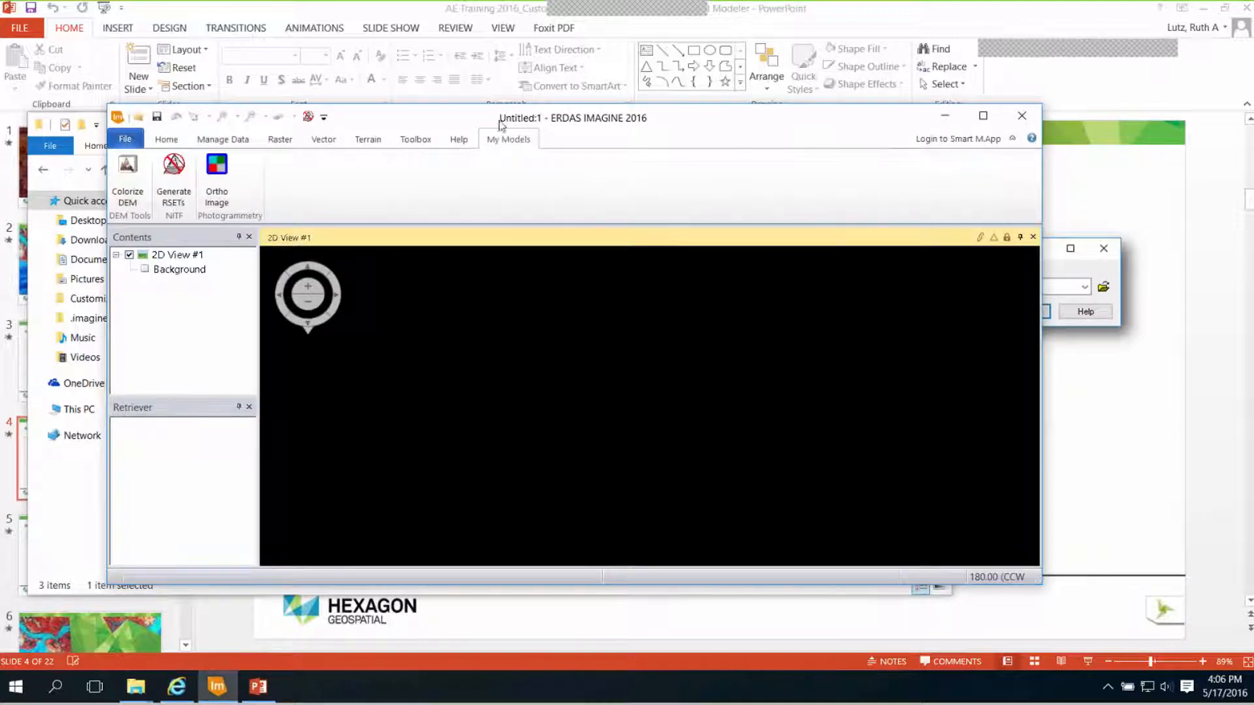
left_click_drag(514, 119, 796, 124)
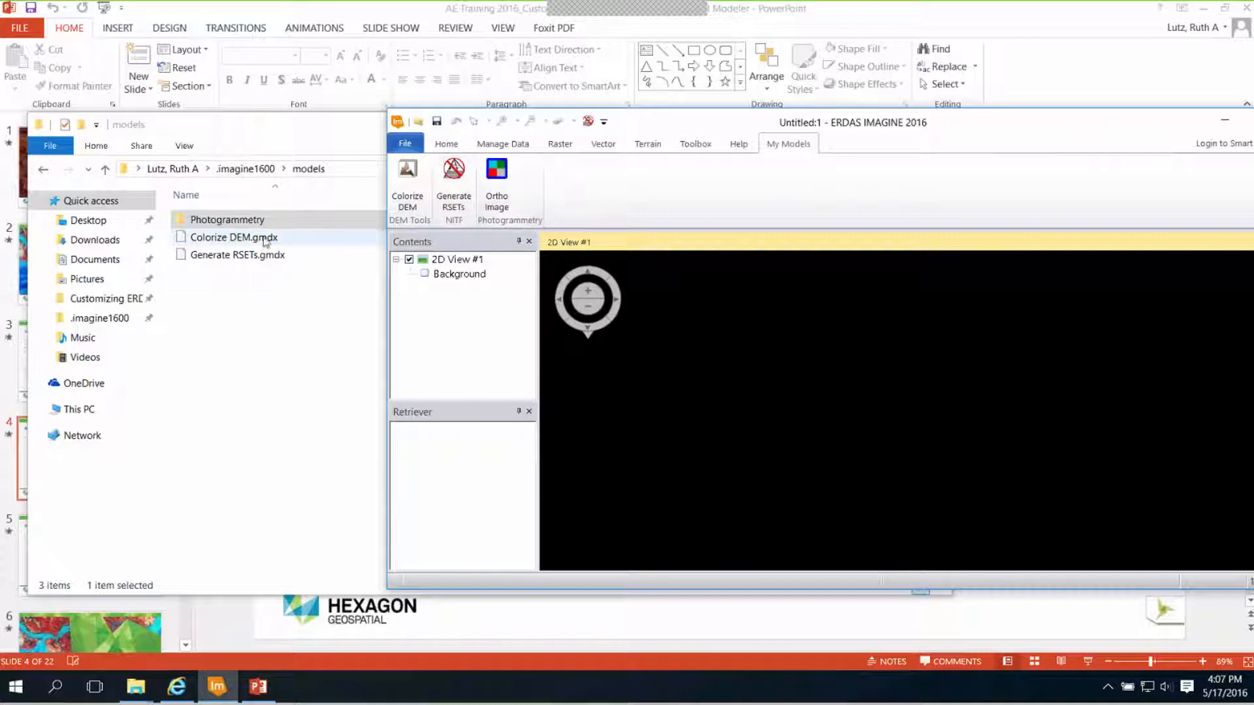
left_click(246, 224)
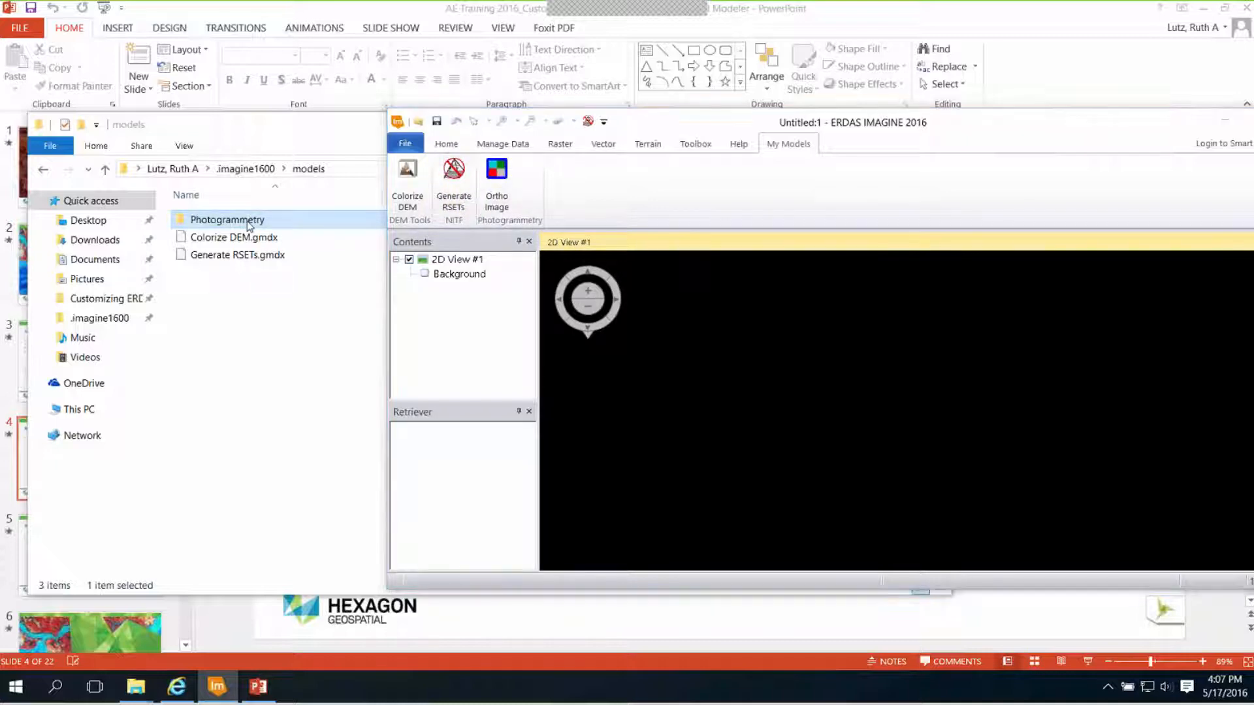
double_click(247, 224)
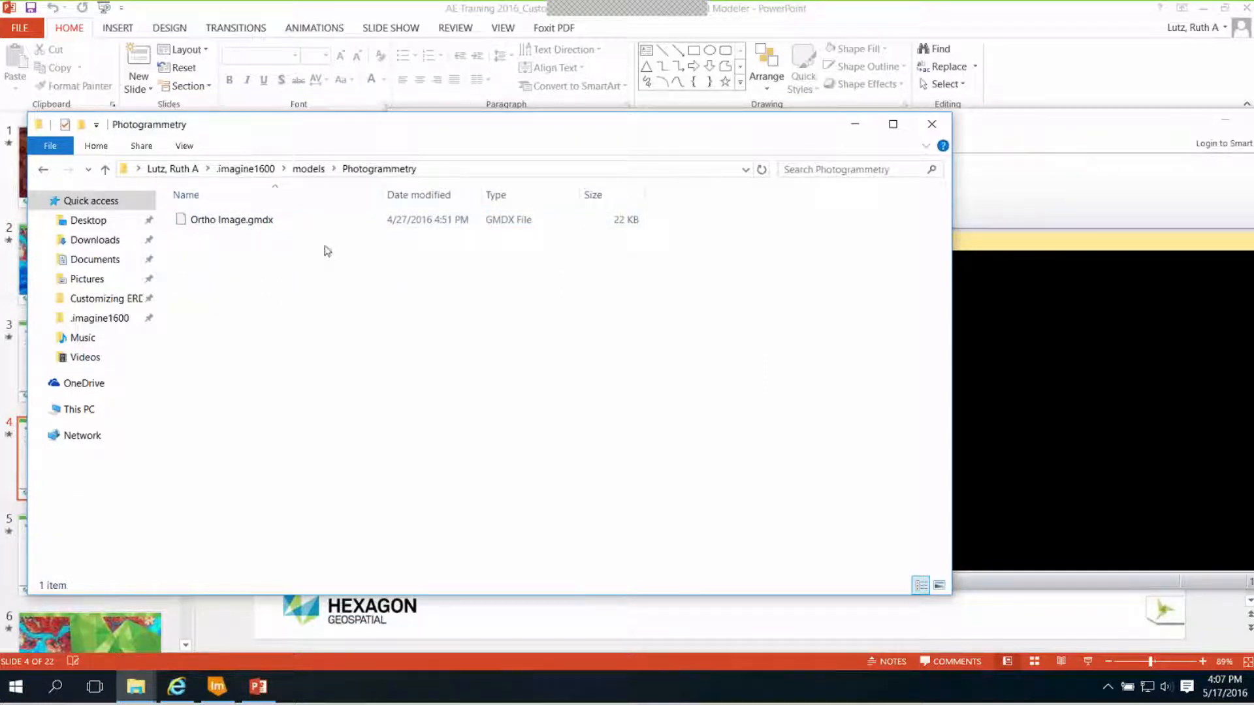
left_click(308, 168)
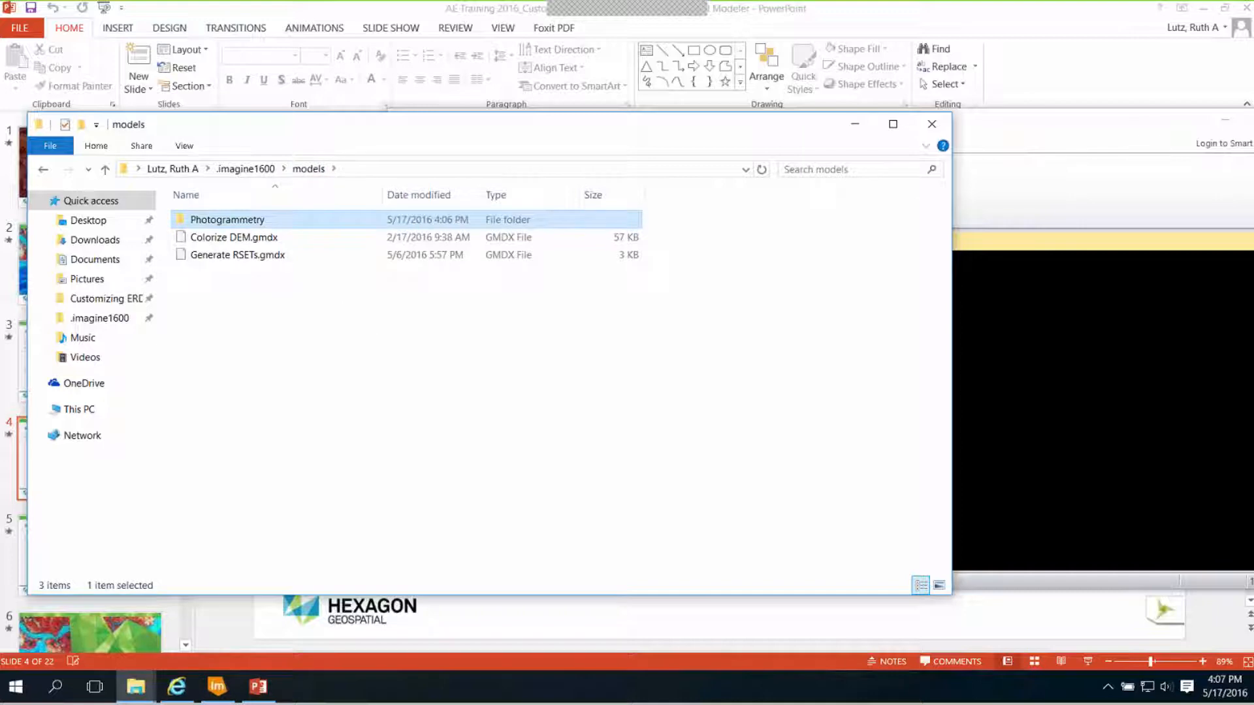
- Put the ERDAS IMAGINE and models folder windows away, switch to PowerPoint and start the slide show
left_click(1119, 128)
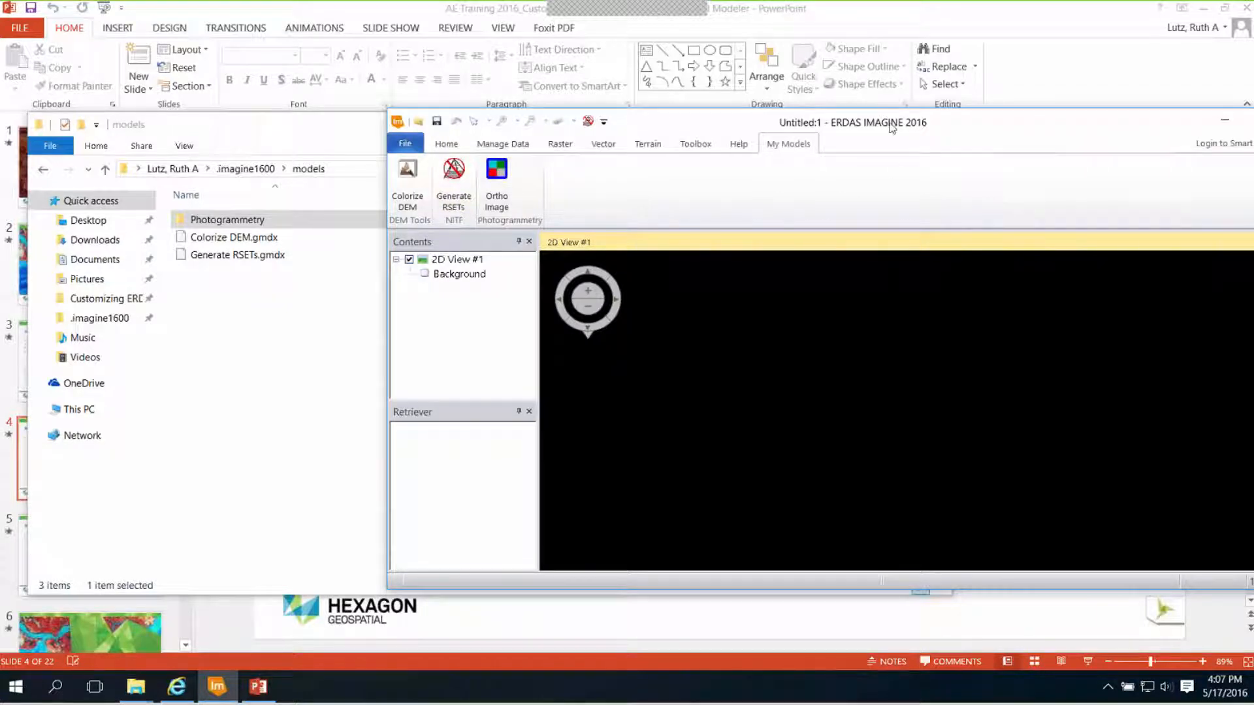
left_click_drag(868, 124, 683, 87)
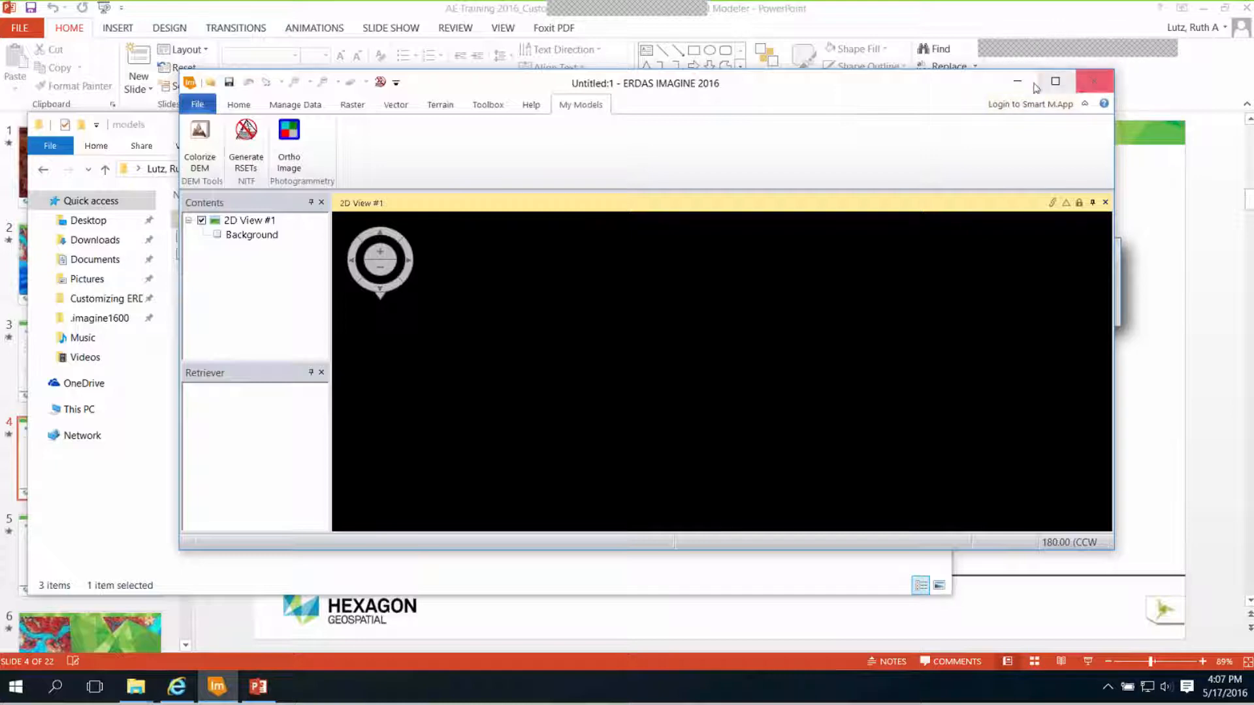
left_click(1016, 82)
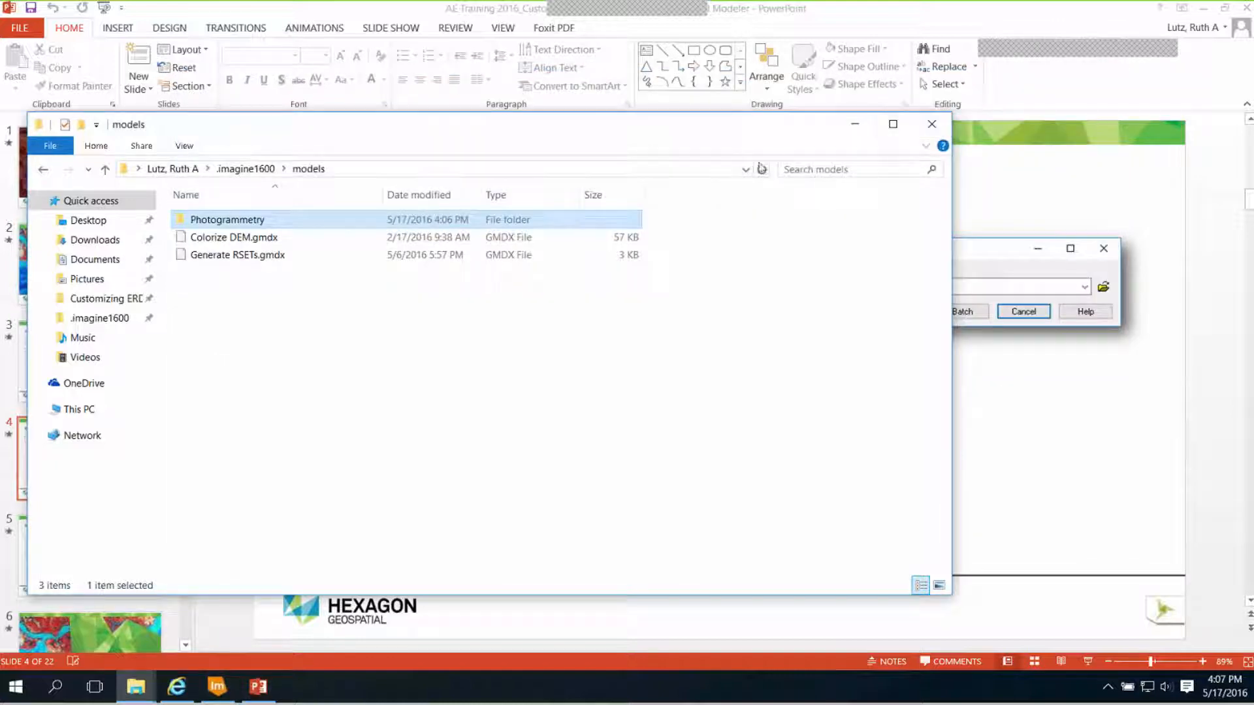
left_click(856, 126)
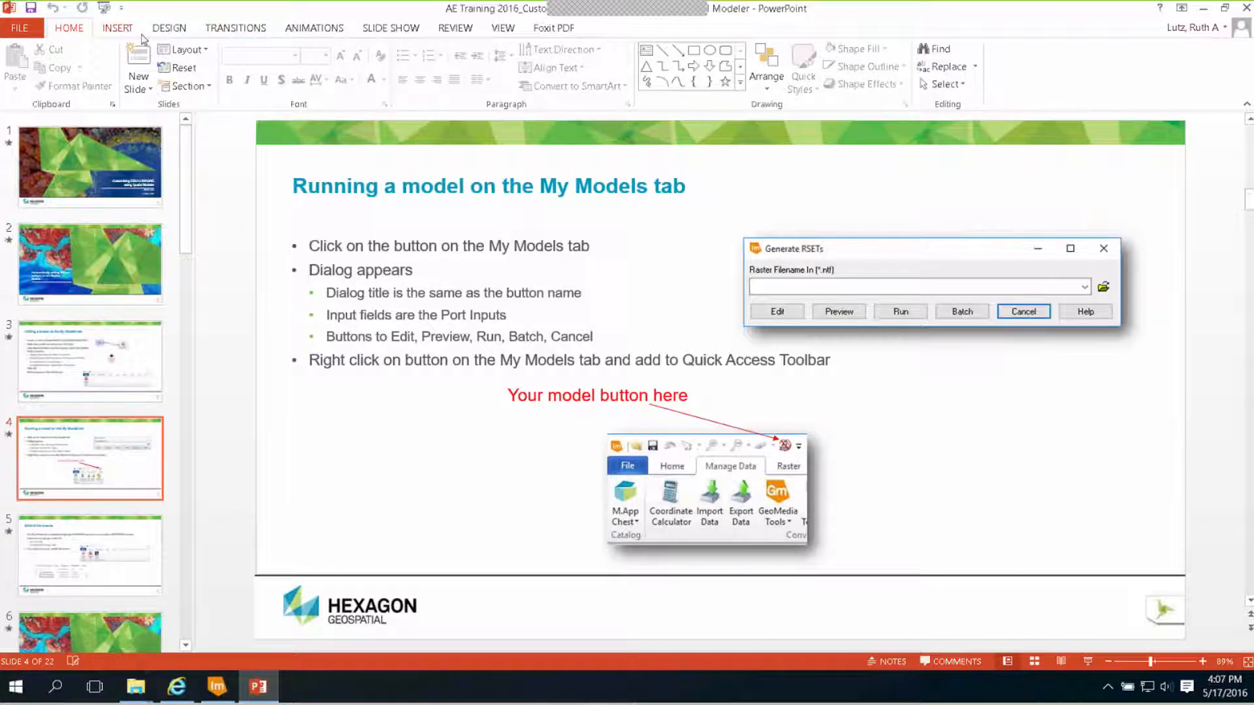
left_click(120, 9)
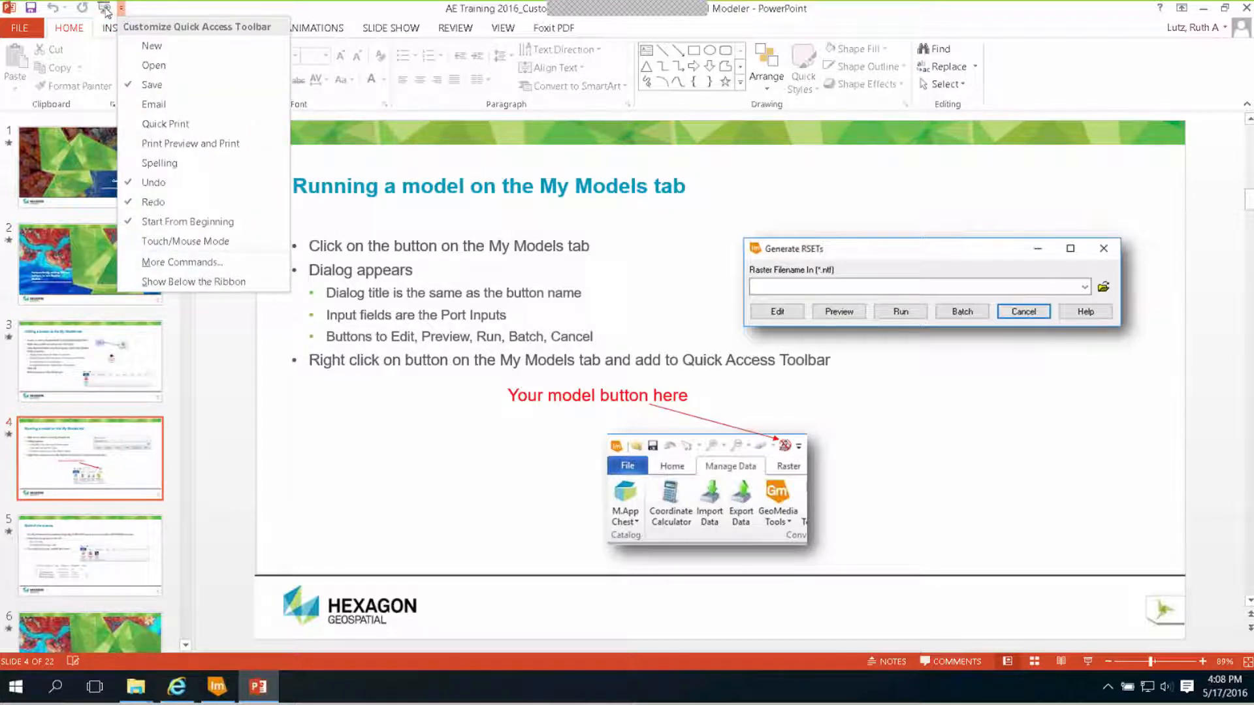
key("Escape")
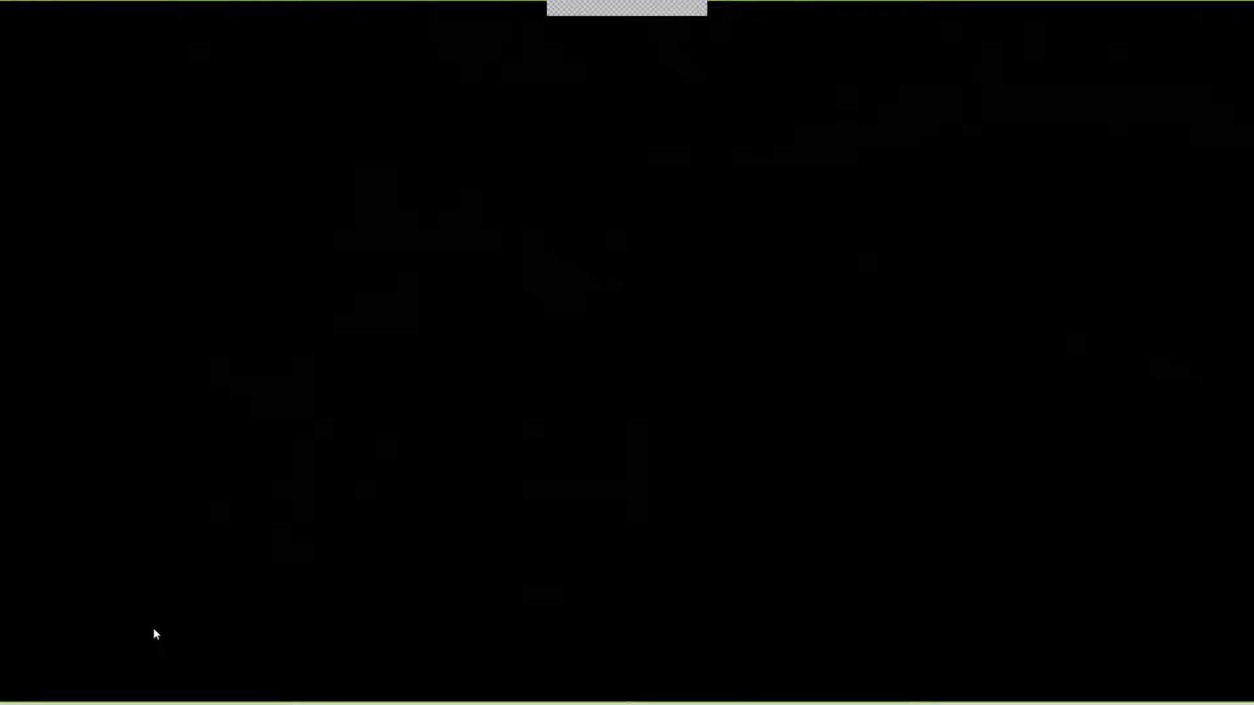
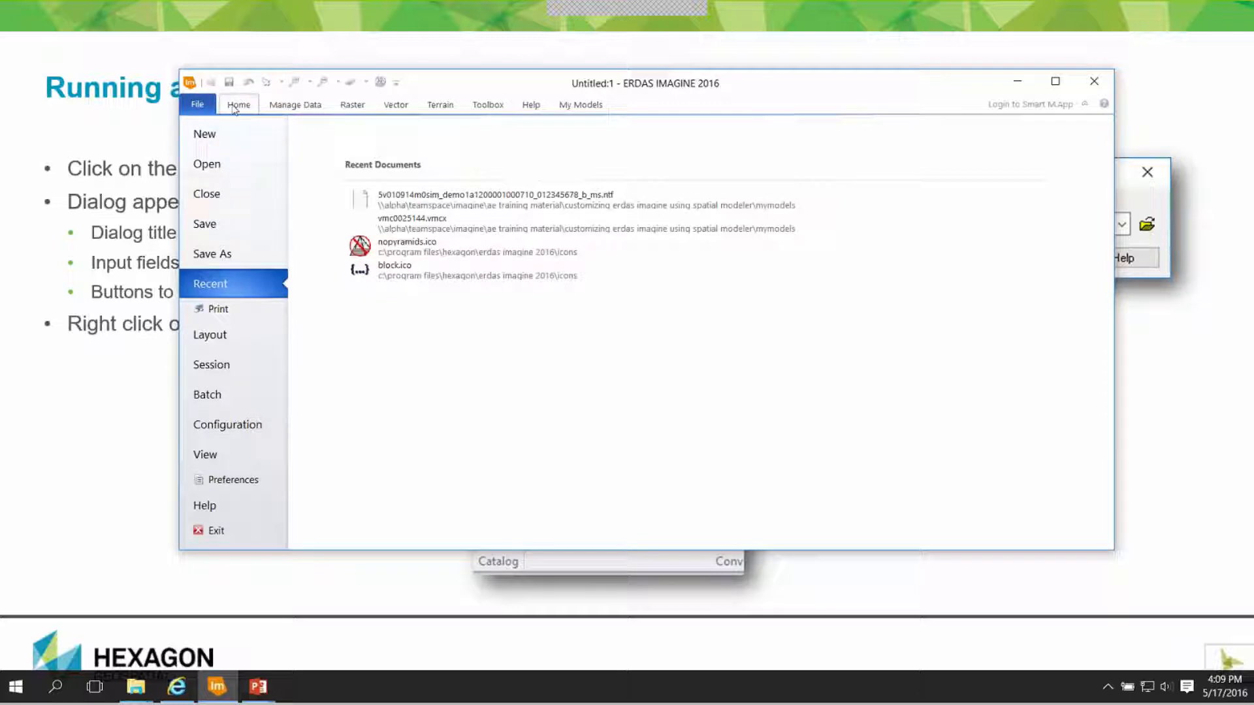
- Create a new Spatial Model Editor view in ERDAS IMAGINE
left_click(198, 104)
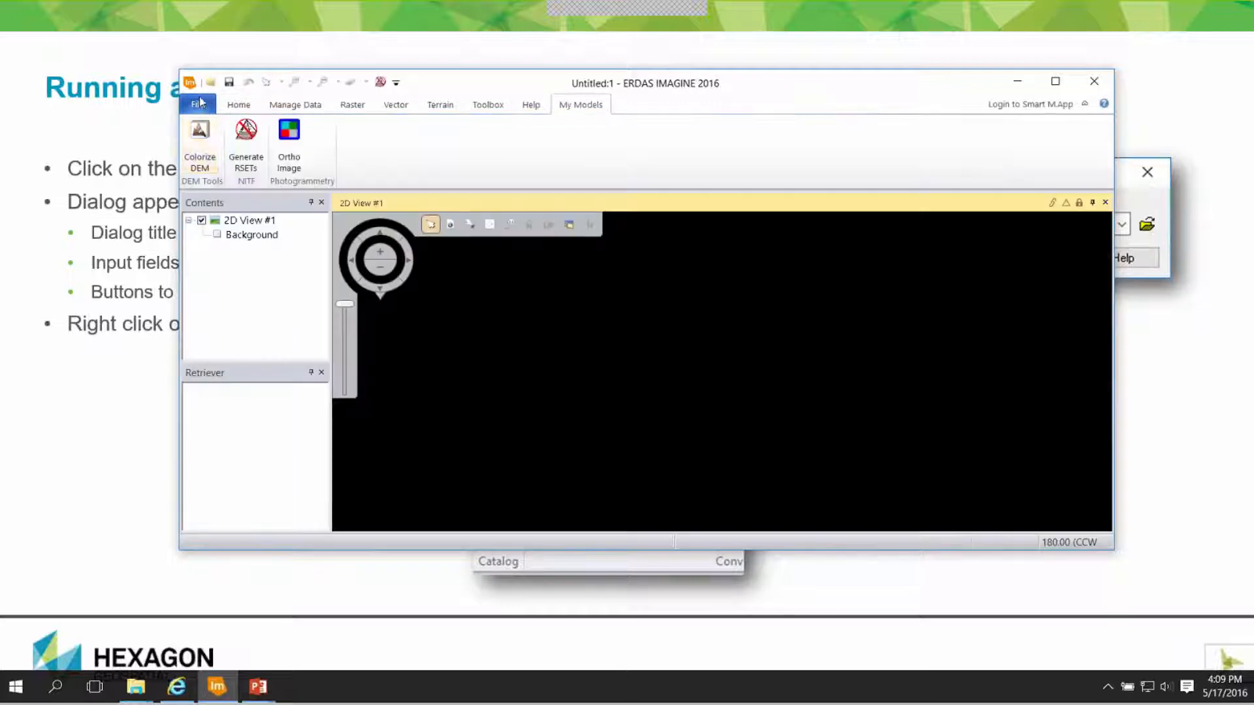
left_click(199, 104)
left_click(204, 131)
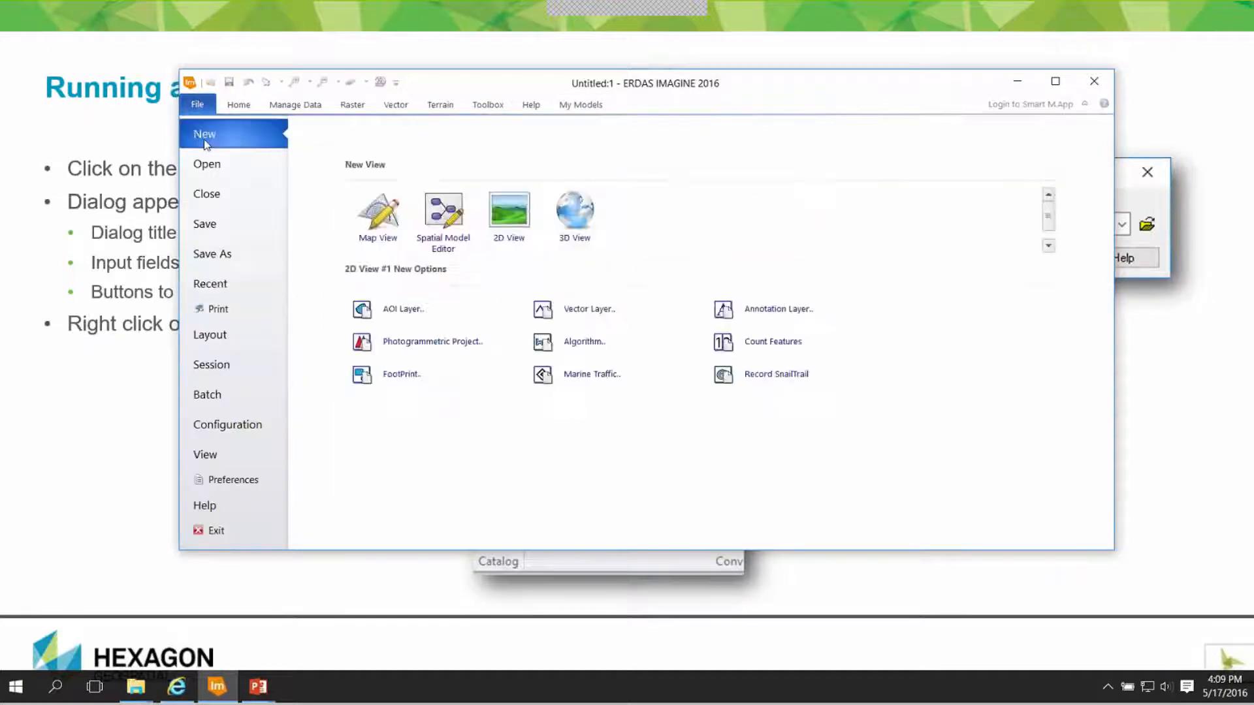
left_click(450, 214)
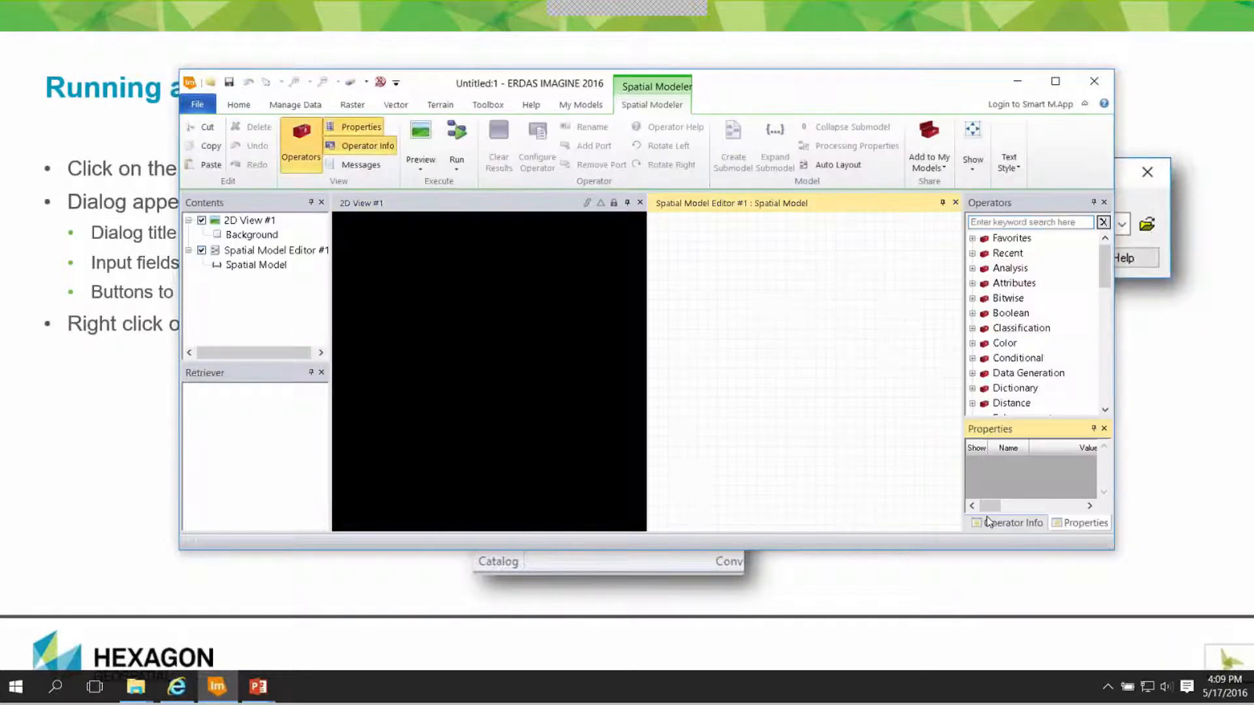
- Undock the Operator Info pane and enlarge it until all its fields, including the description, fit
left_click(1004, 527)
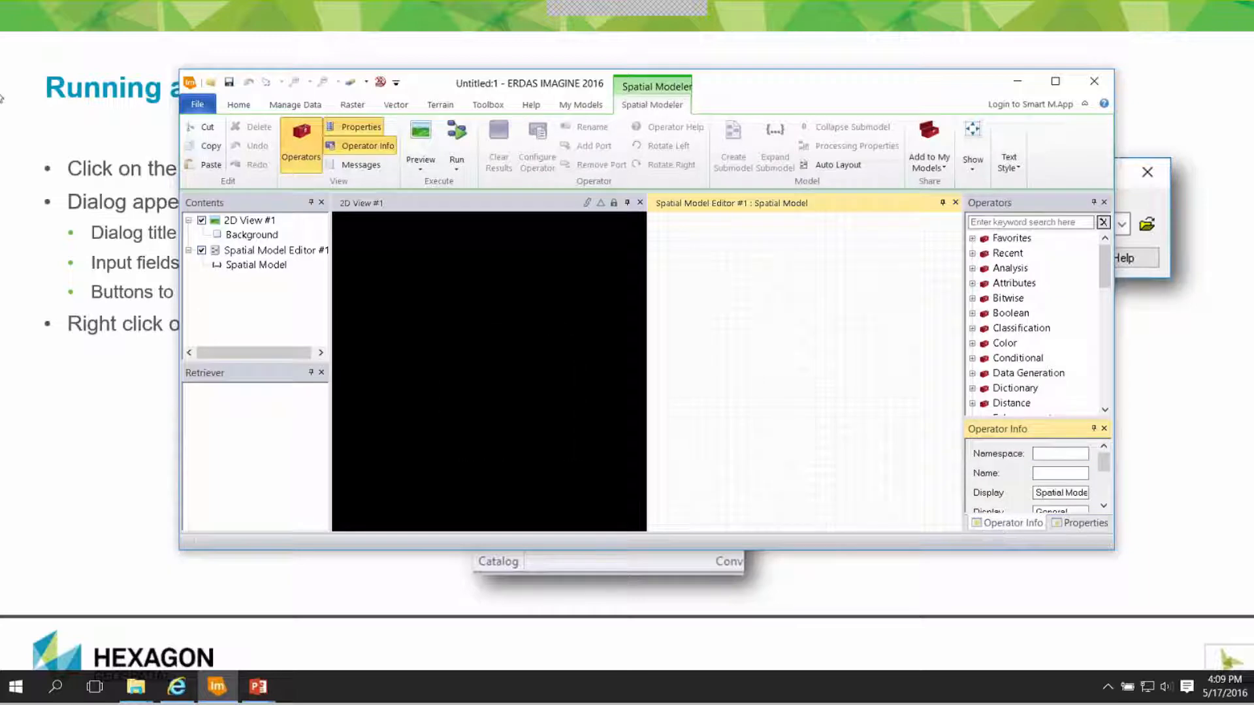
left_click_drag(190, 104, 205, 137)
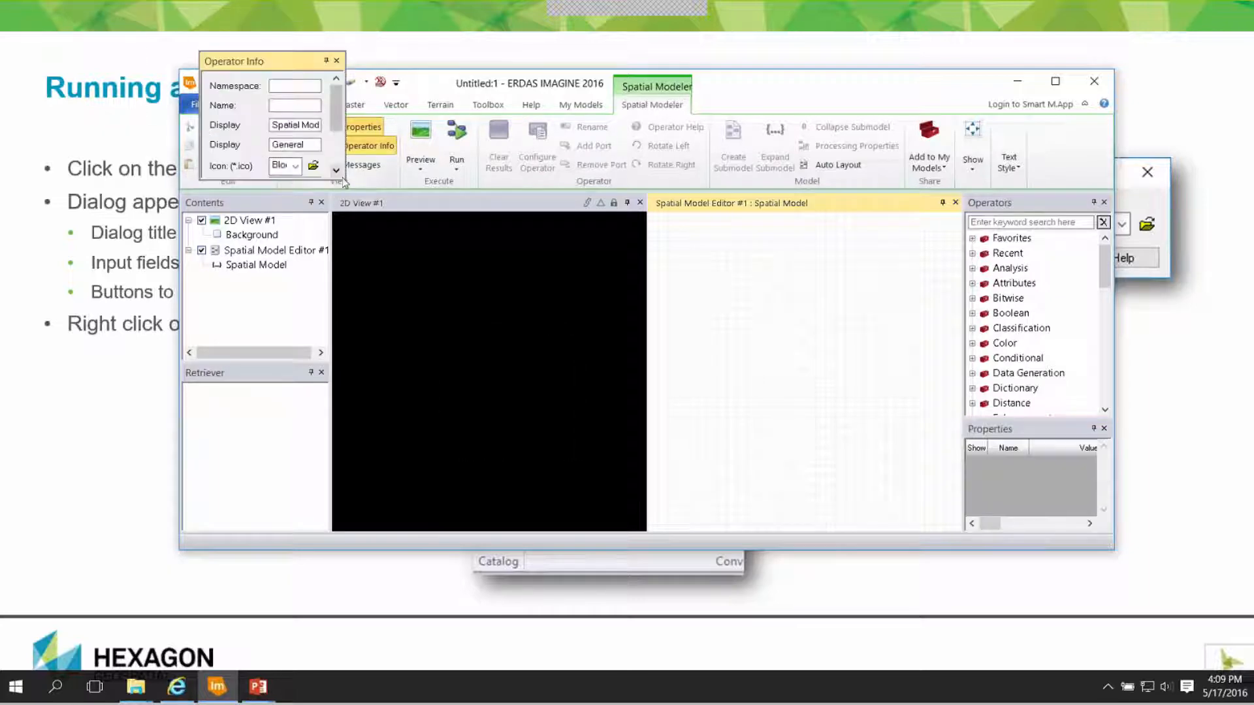
left_click_drag(345, 182, 746, 273)
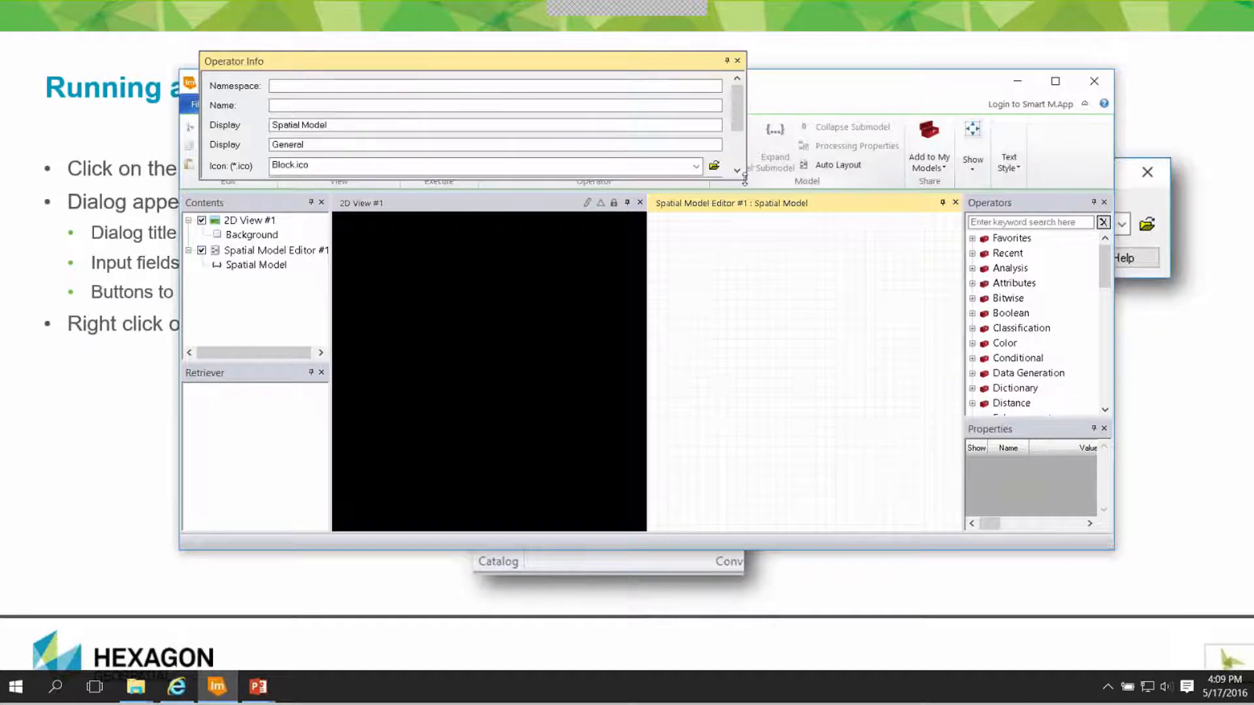
left_click_drag(755, 181, 779, 286)
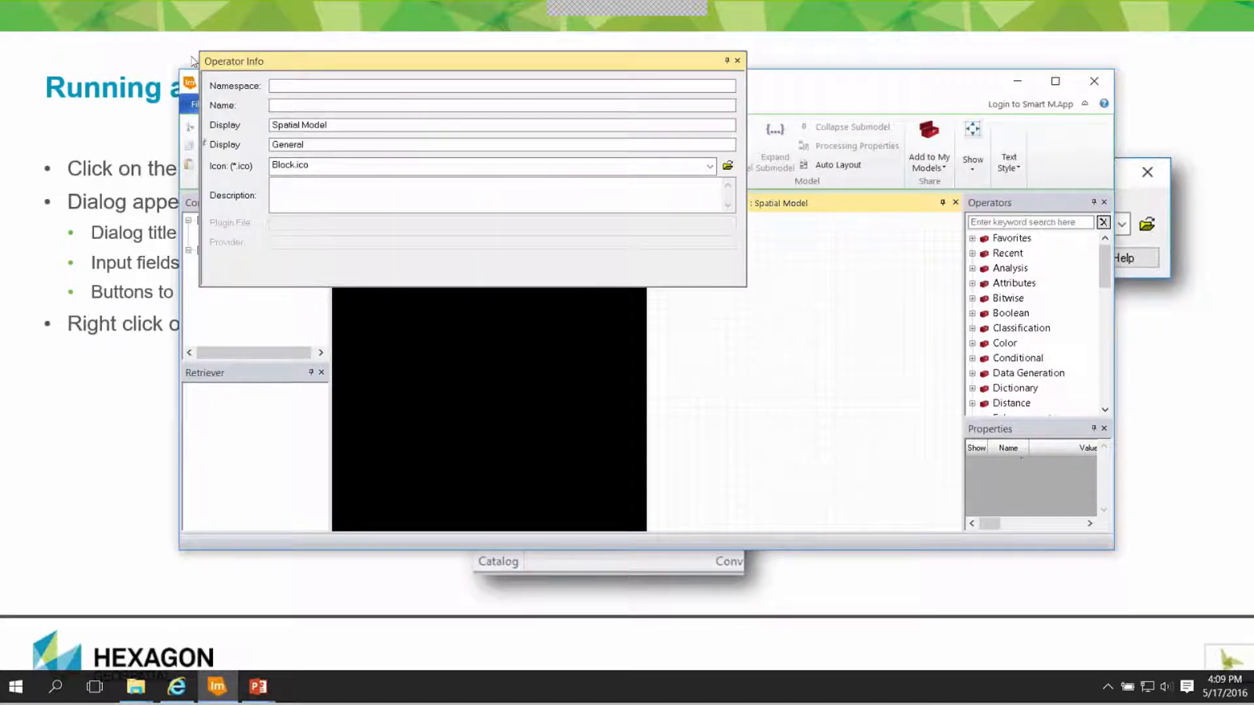
- Examine the model's name, display name, display group, icon and description fields in the Operator Info
left_click(286, 105)
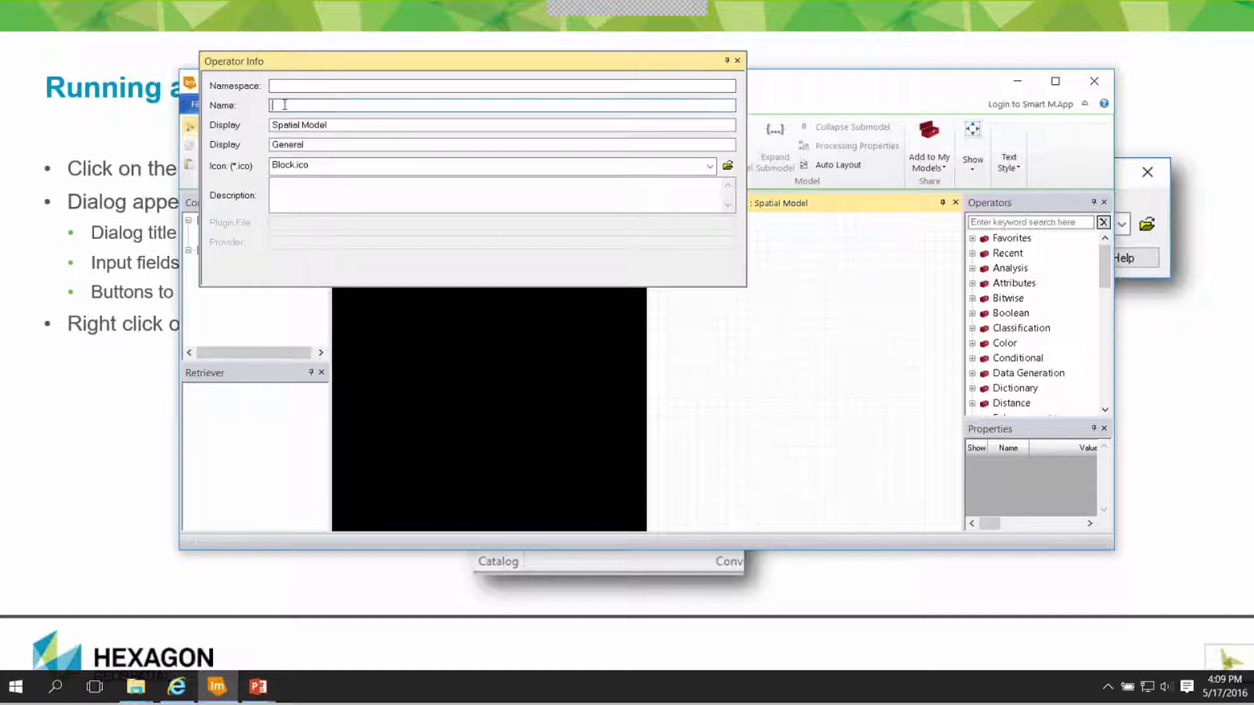
left_click_drag(345, 125, 270, 126)
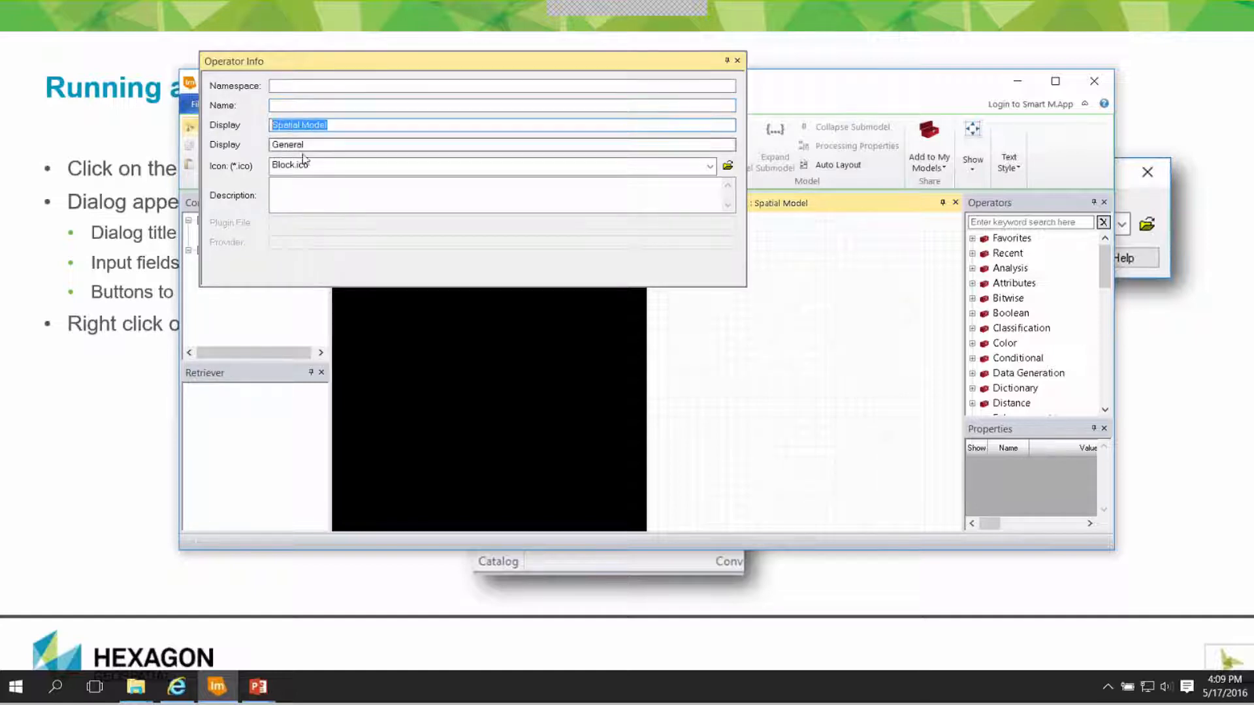
left_click(336, 128)
left_click(319, 143)
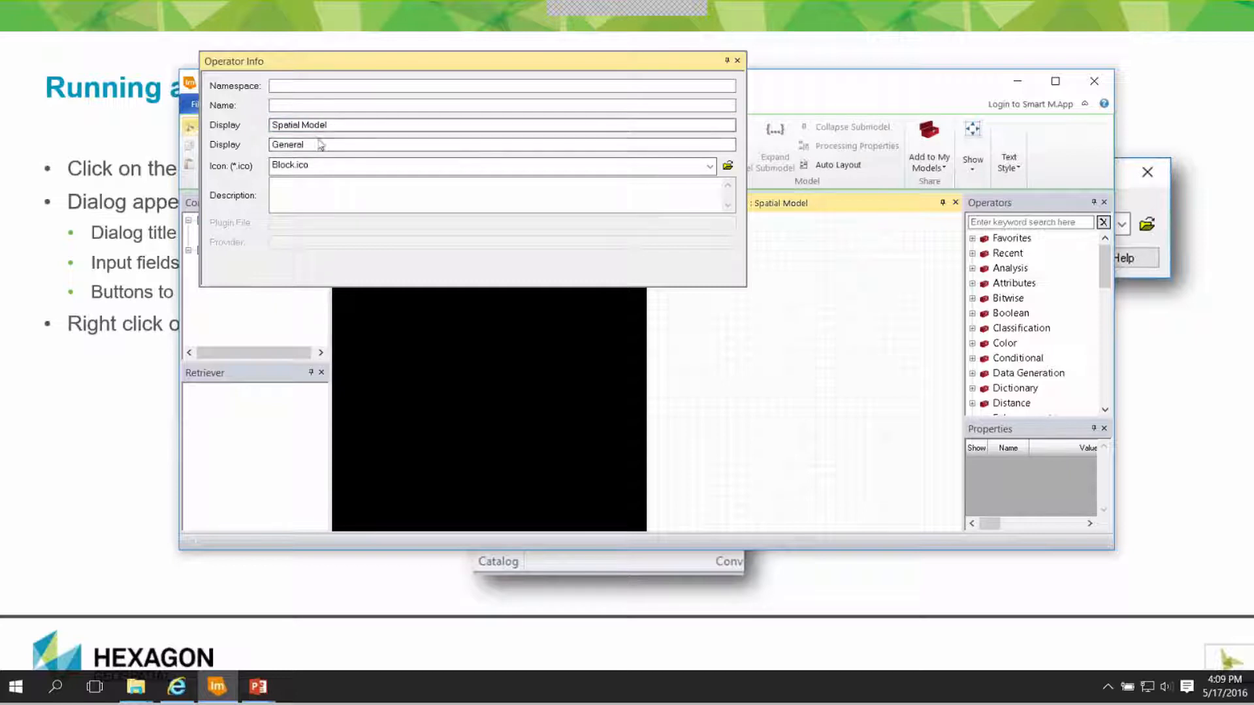
double_click(319, 144)
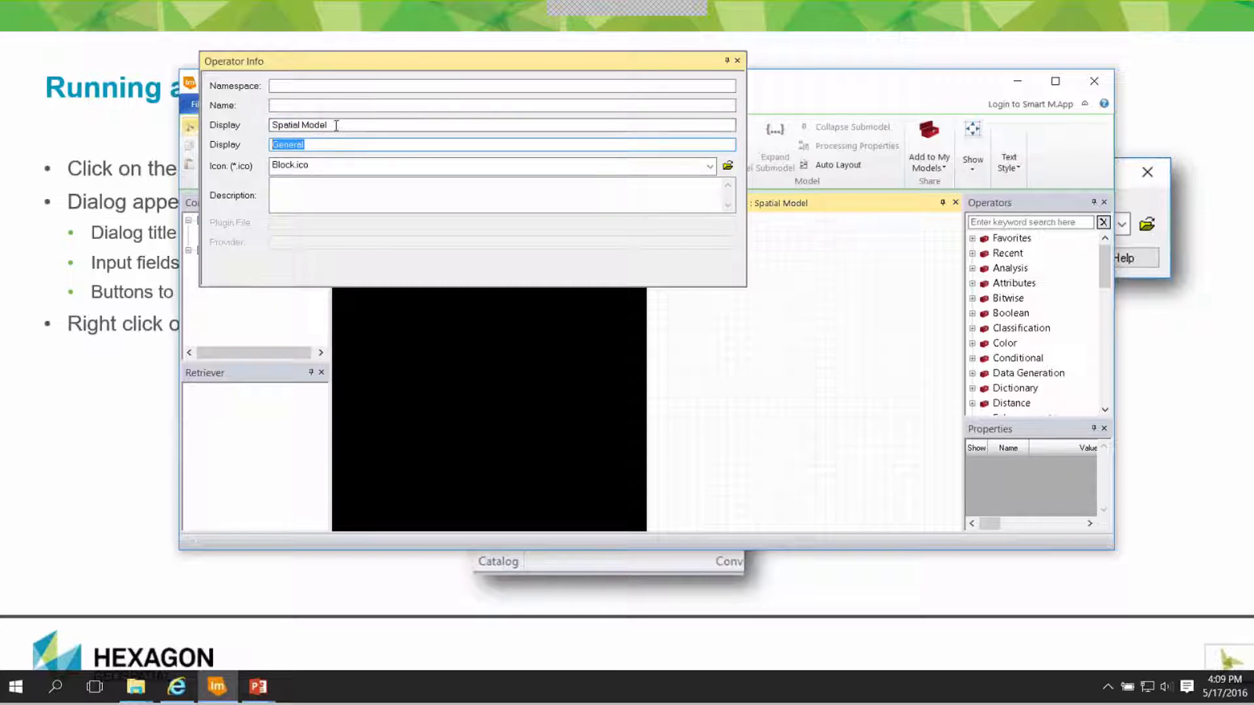
left_click_drag(336, 124, 269, 125)
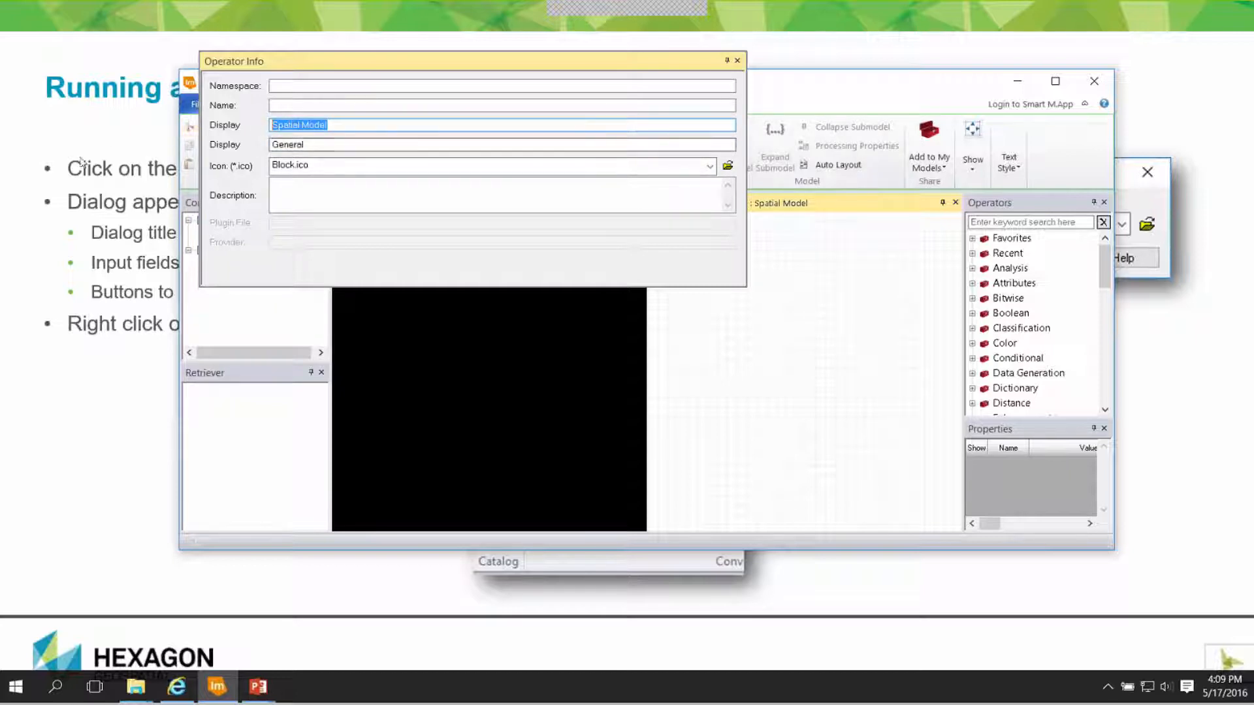
left_click(320, 165)
left_click(300, 186)
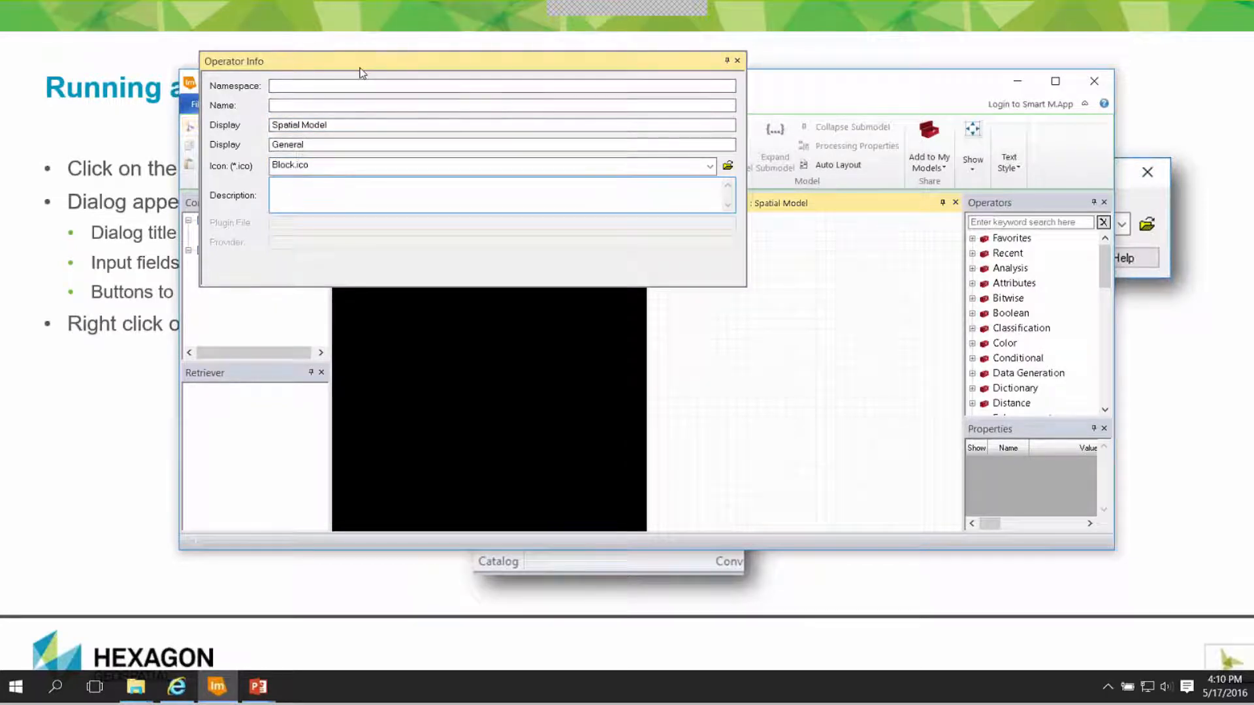
- Compare the Add to My Models fields with the Operator Info, cancel without adding the model, and close the Operator Info
left_click_drag(392, 69, 513, 63)
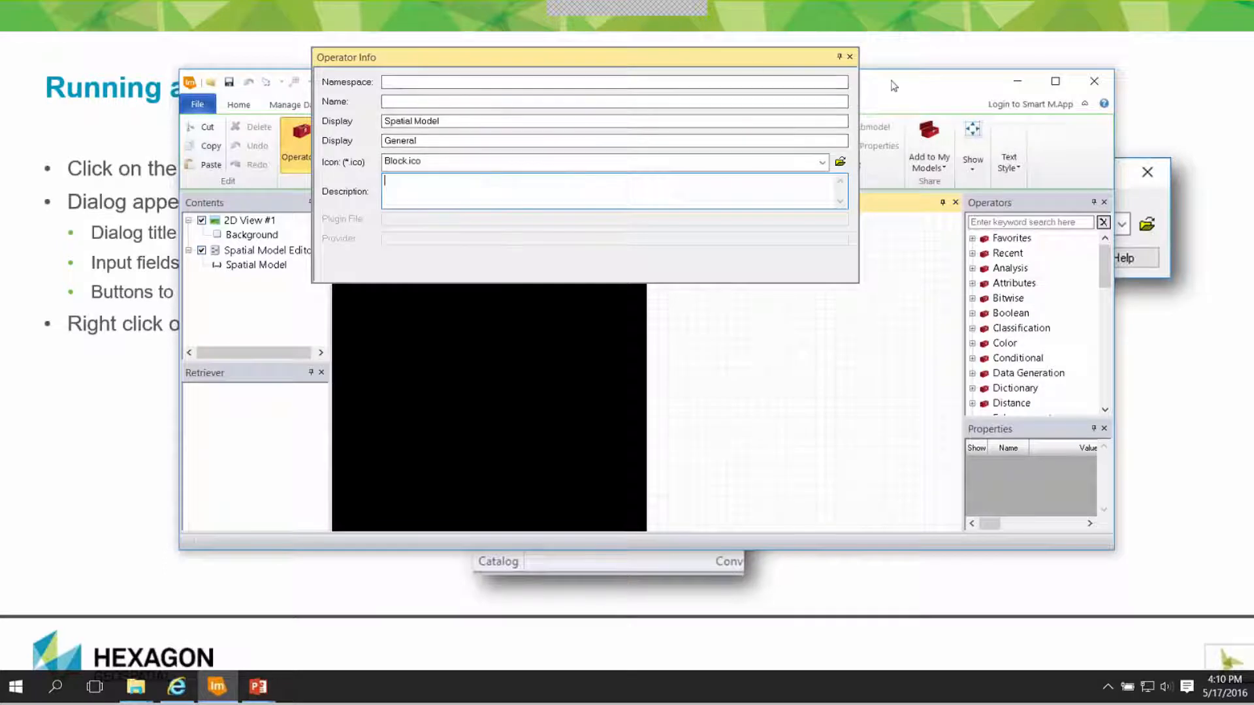
left_click(919, 168)
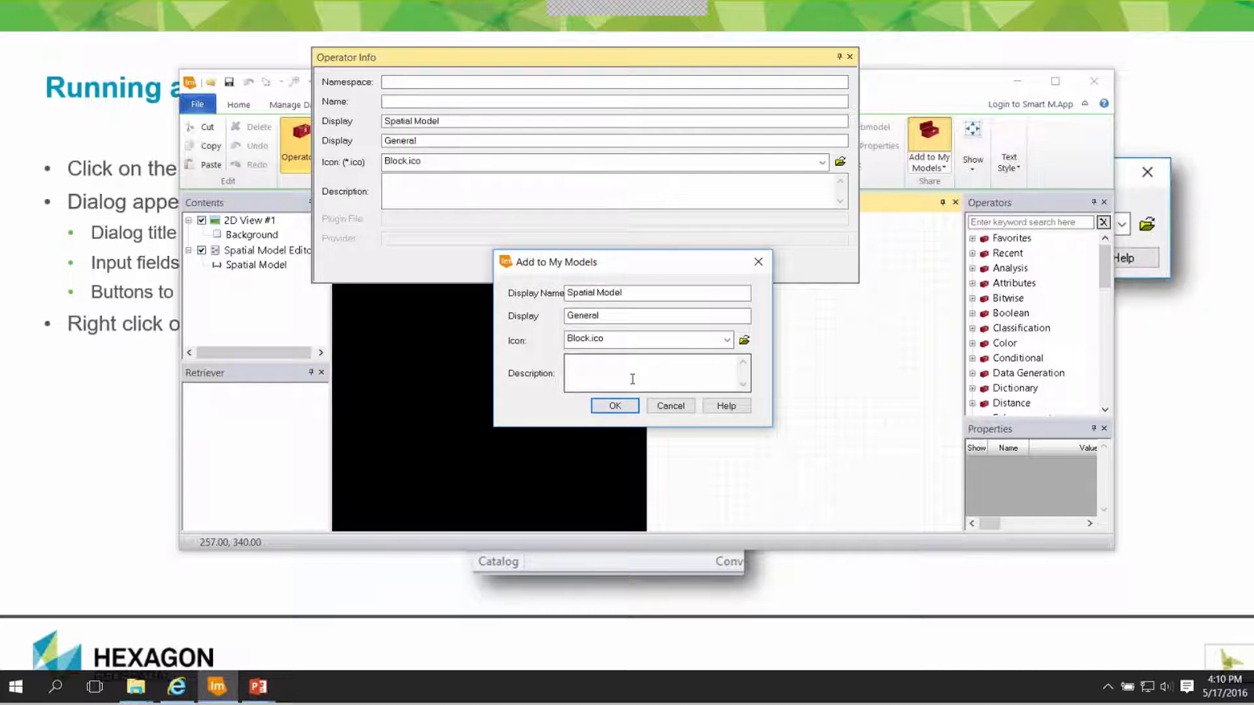
left_click(688, 408)
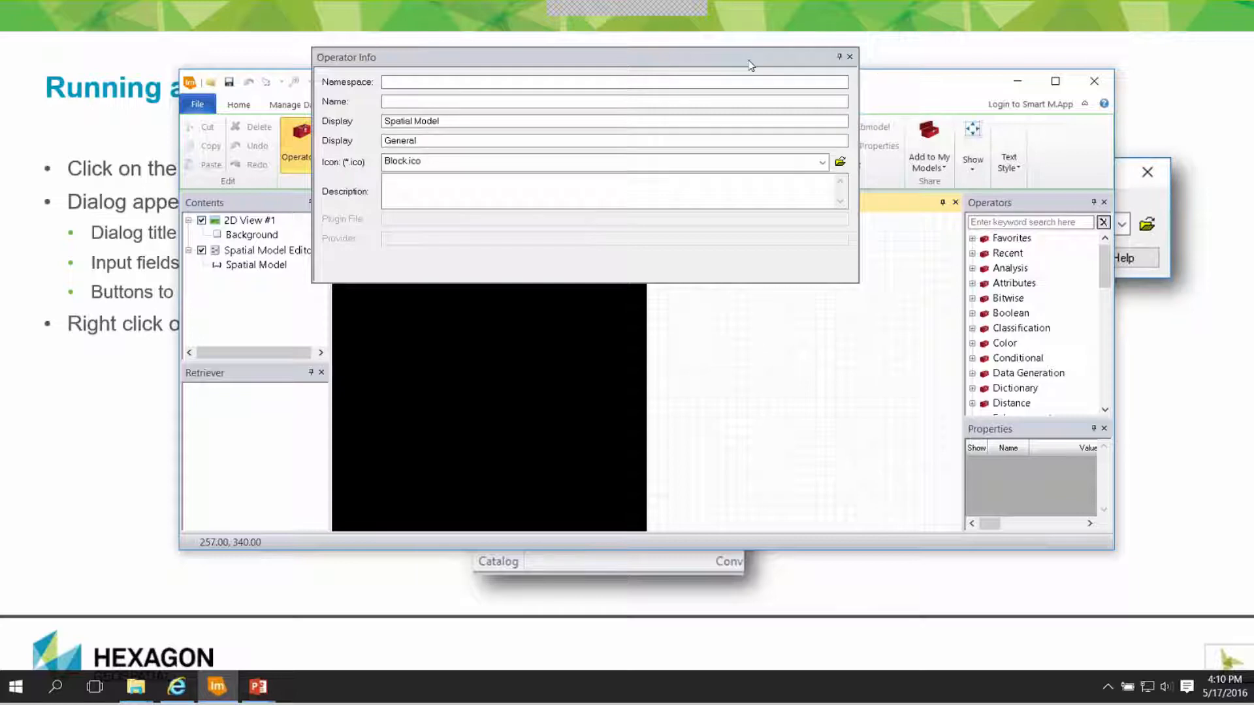
left_click(850, 58)
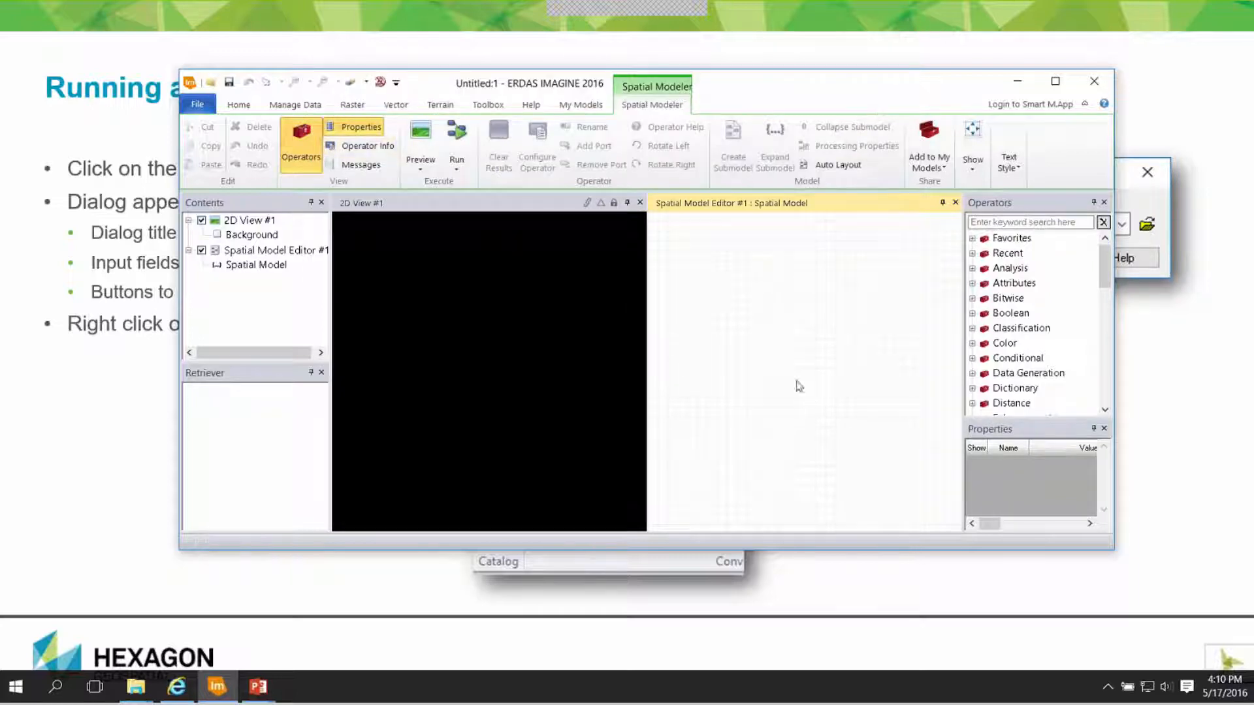
- Close 2D View #1 and place a Raster Input operator from the Favorites on the model canvas
left_click(640, 203)
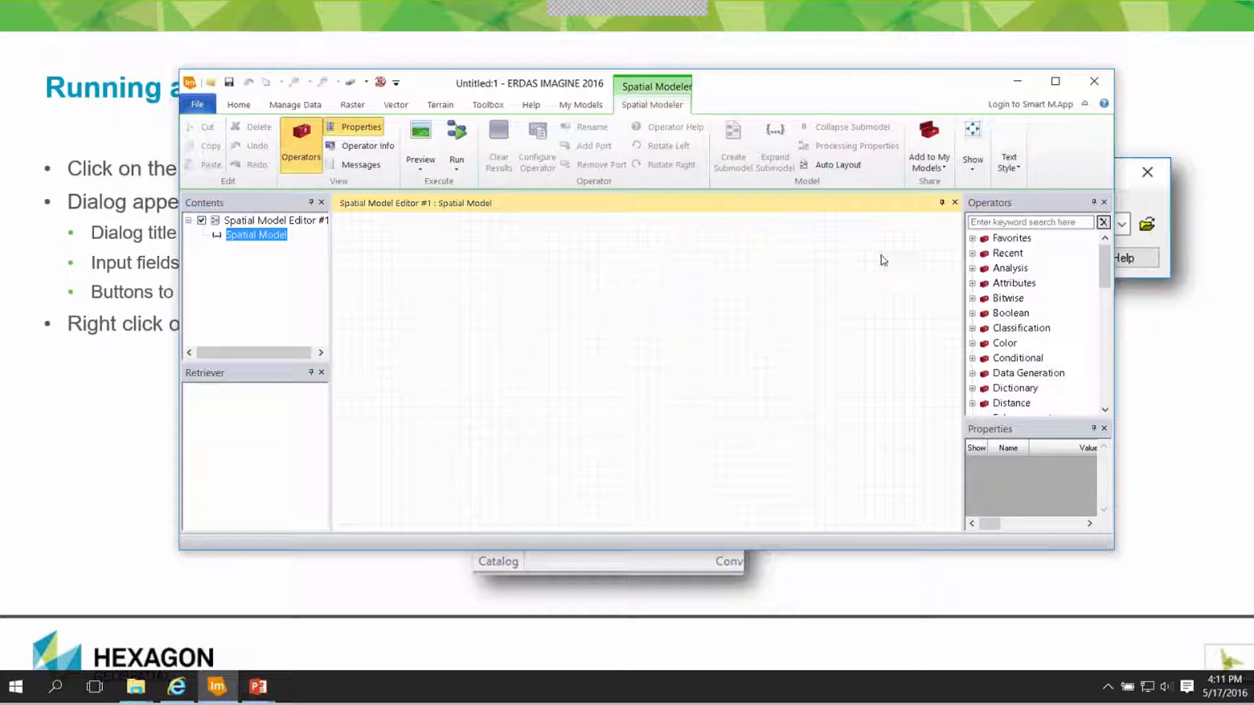
left_click(971, 238)
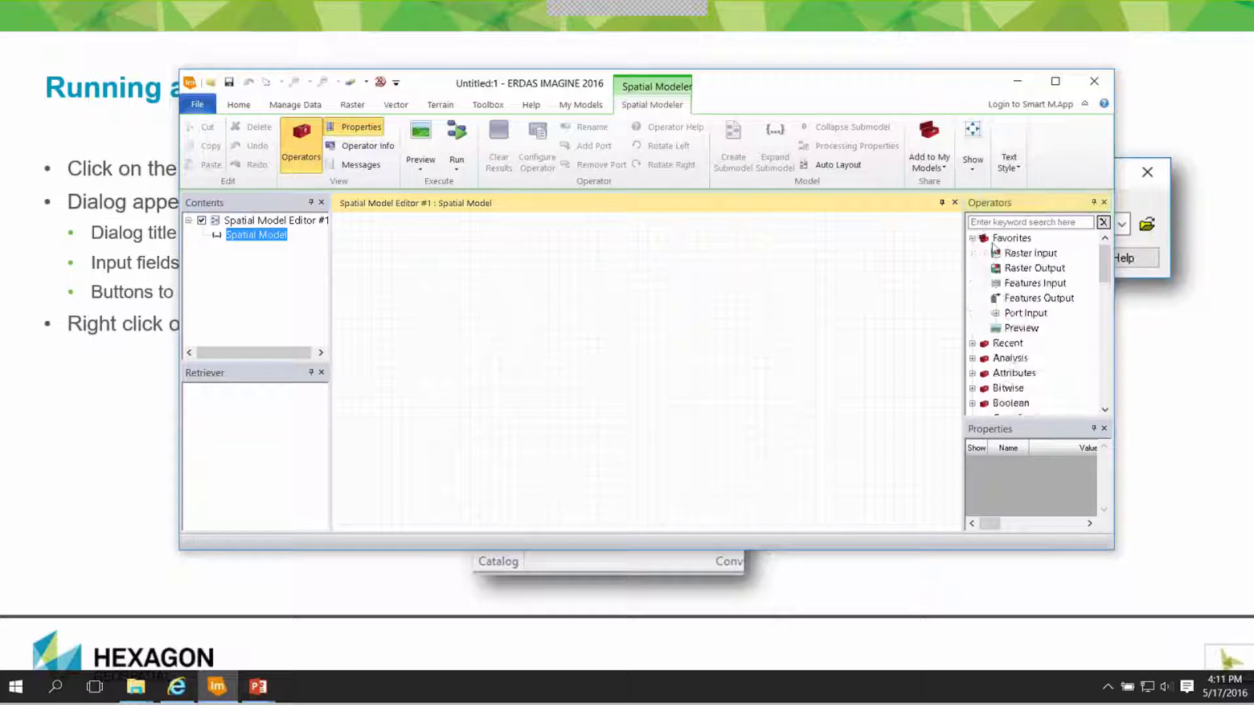
left_click_drag(1029, 253, 510, 289)
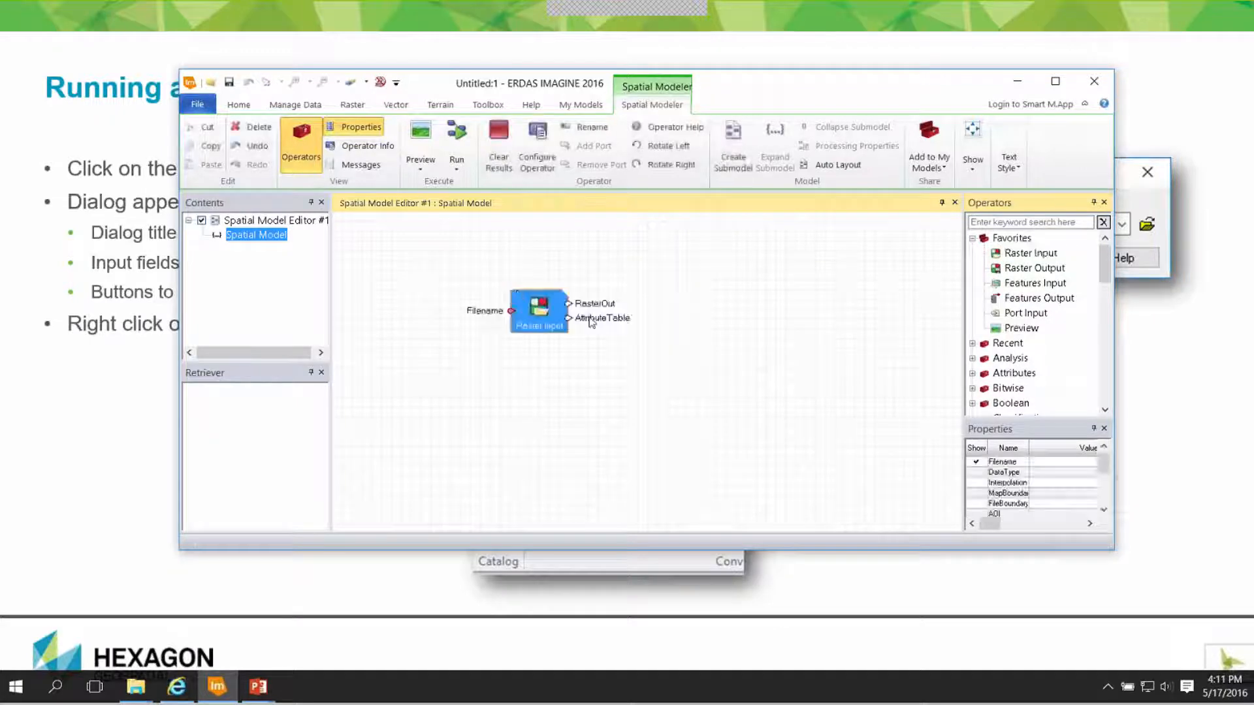
- Show the Raster Input operator's Operator Info and maximize the ERDAS IMAGINE window to fit more of its fields
left_click(365, 146)
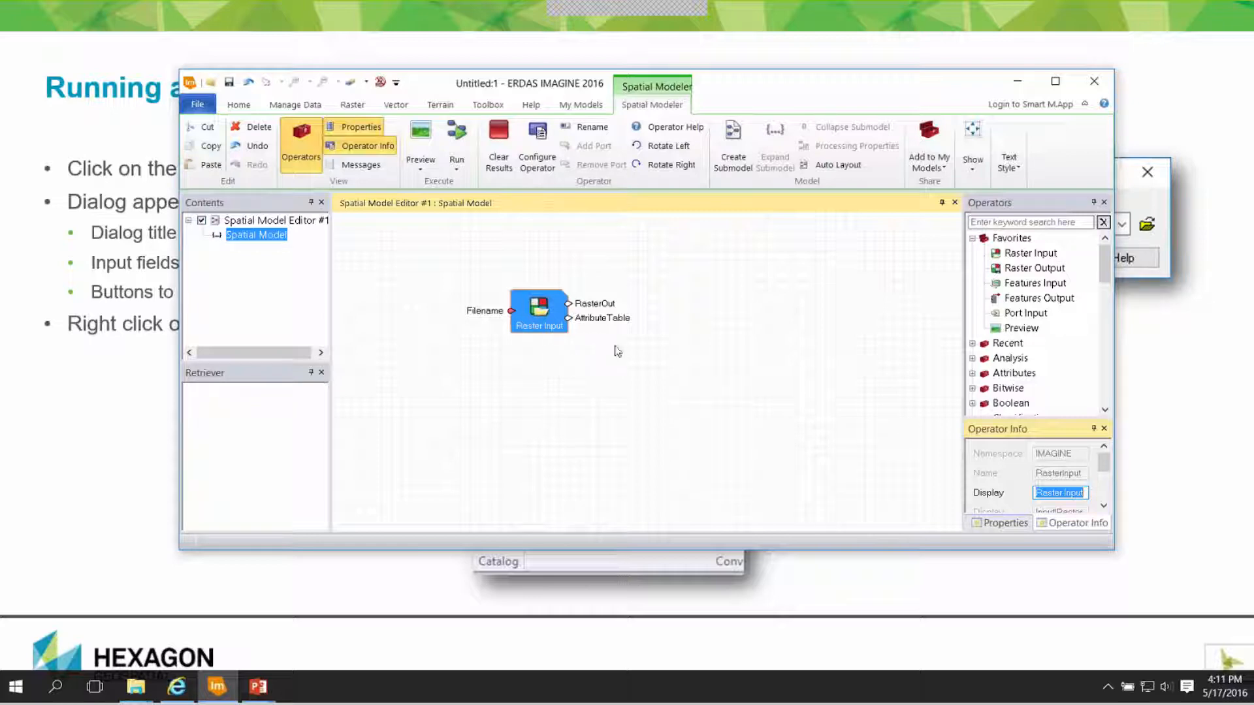
left_click(526, 319)
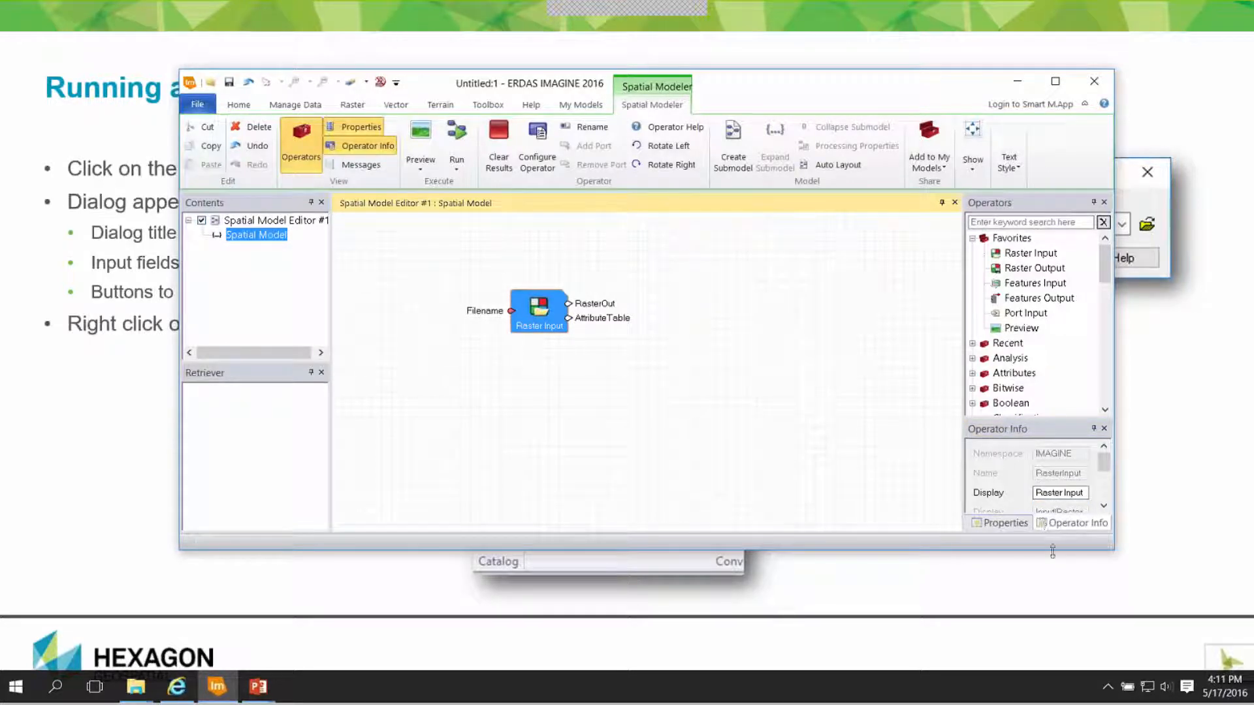
left_click(1054, 81)
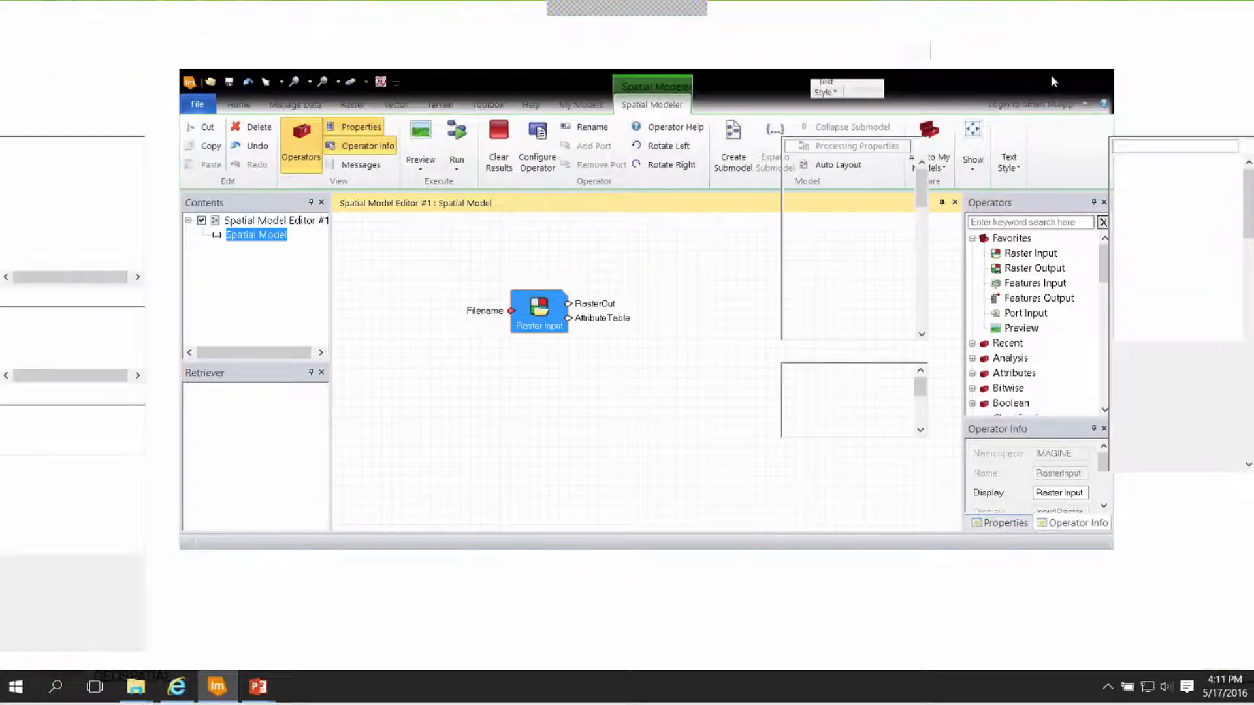
left_click_drag(1109, 514, 927, 501)
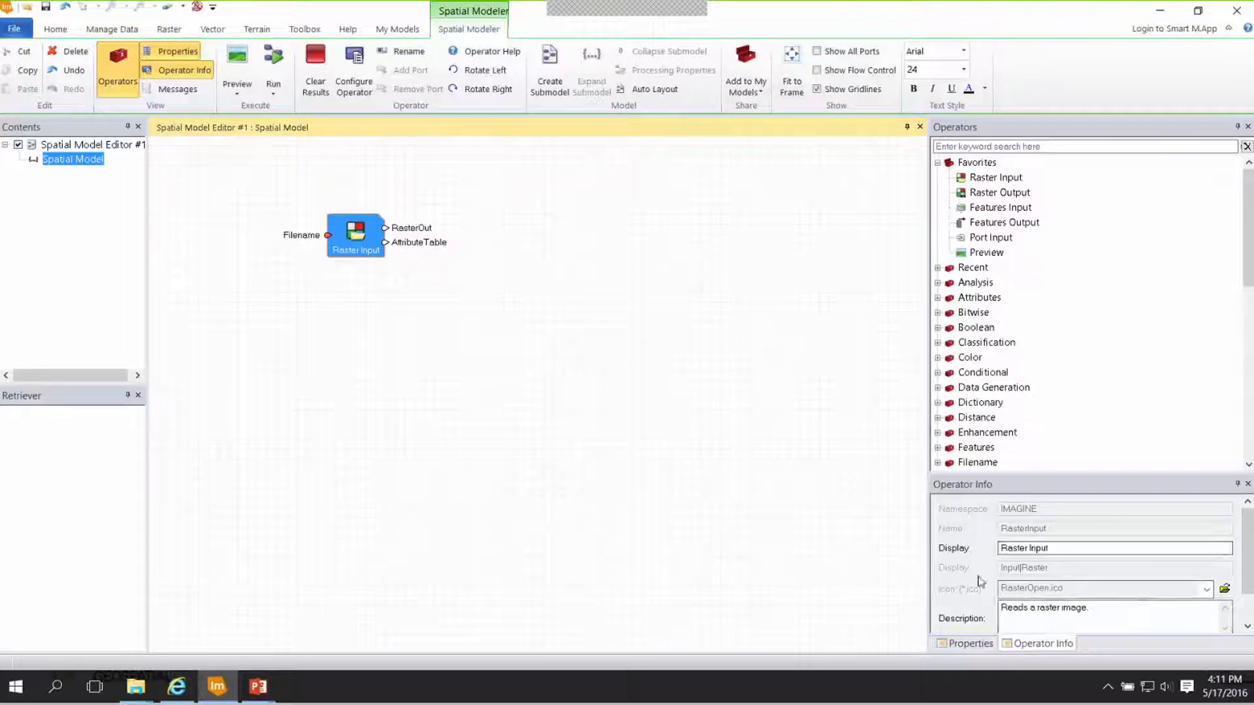
- Deselect the Raster Input operator to view the Operator Info of the spatial model itself
left_click(351, 324)
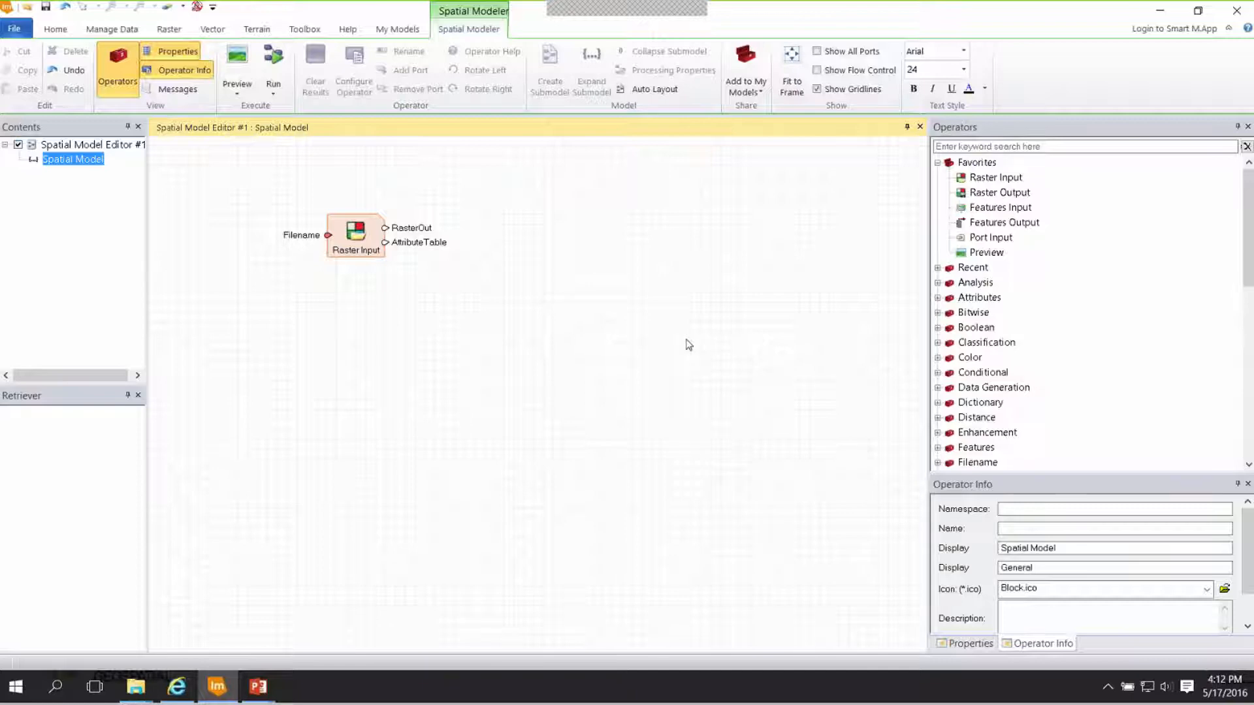
left_click(375, 253)
left_click(380, 309)
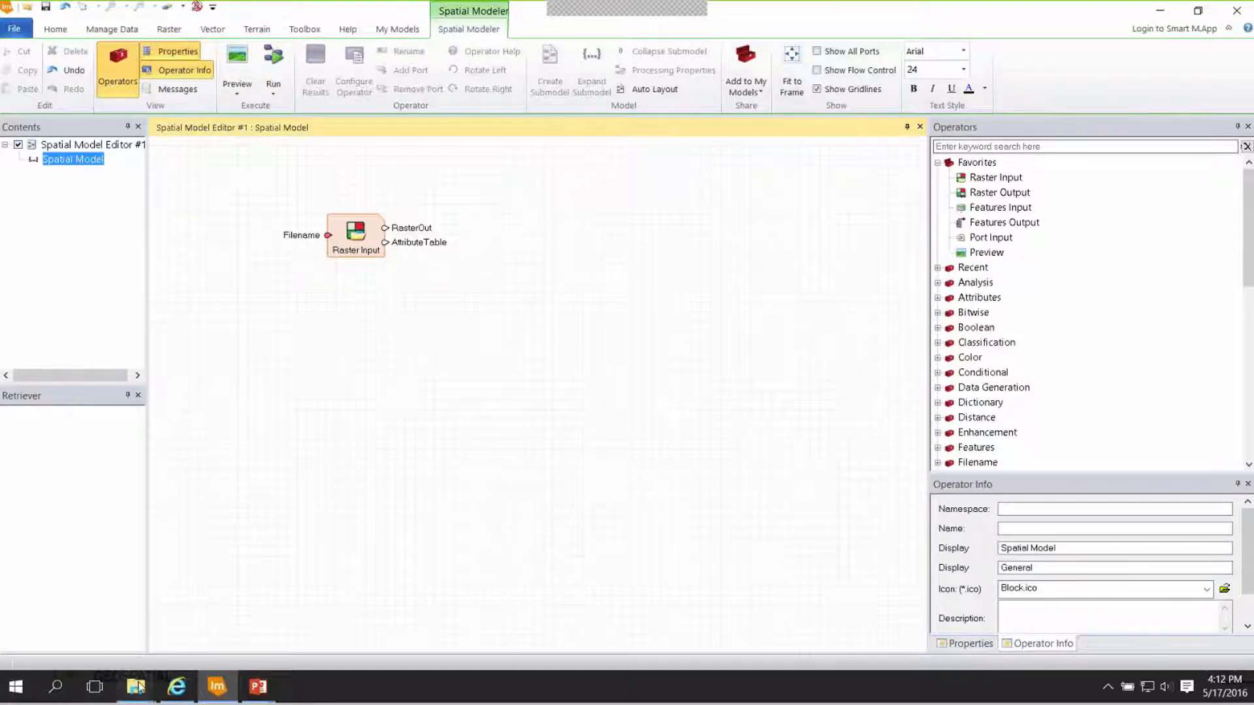
- Bring the .imagine1600 models folder window in front of the Spatial Model Editor
mouse_move(138, 686)
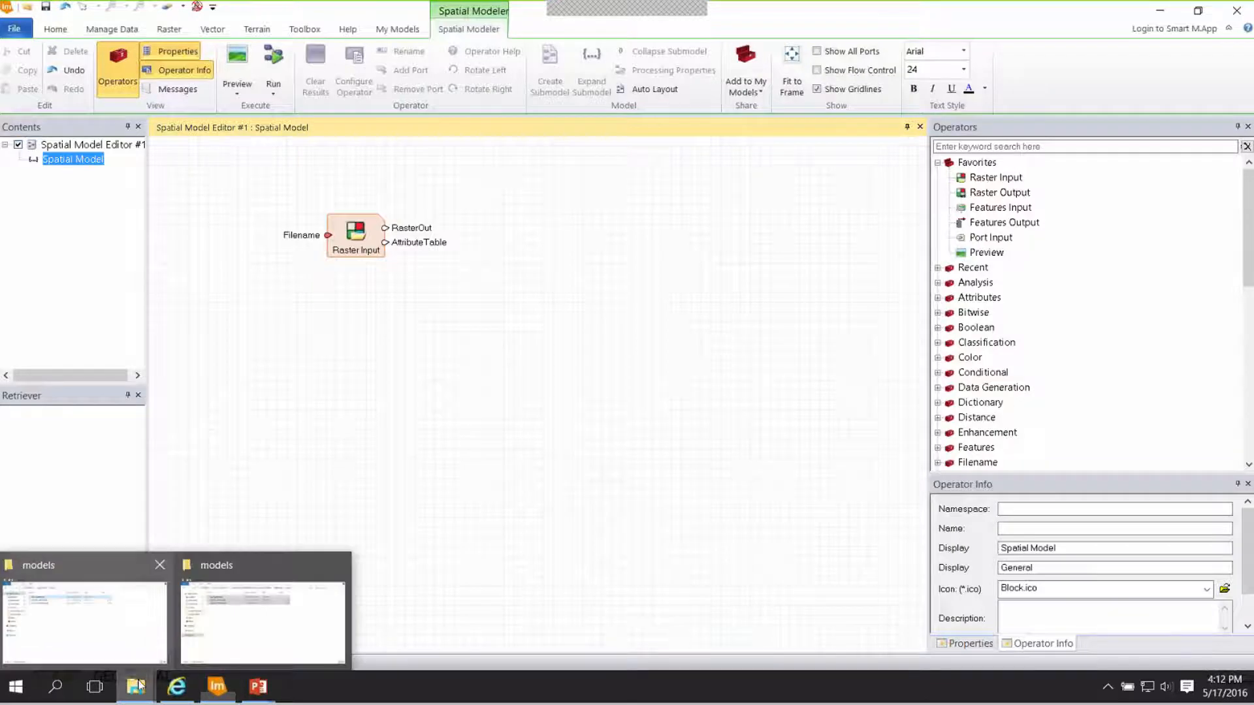
left_click(99, 640)
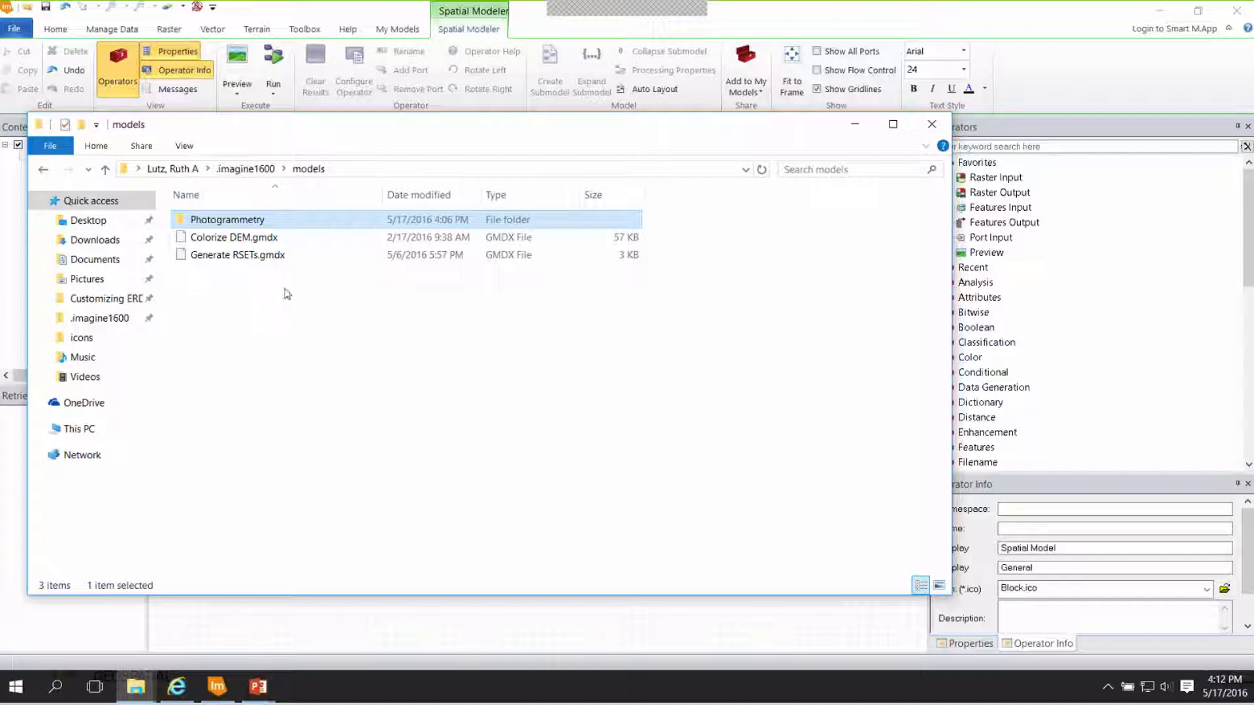
- Minimize the models folder window, show the published models in My Models and check the Customize Ribbon dialog without changing anything
left_click(856, 125)
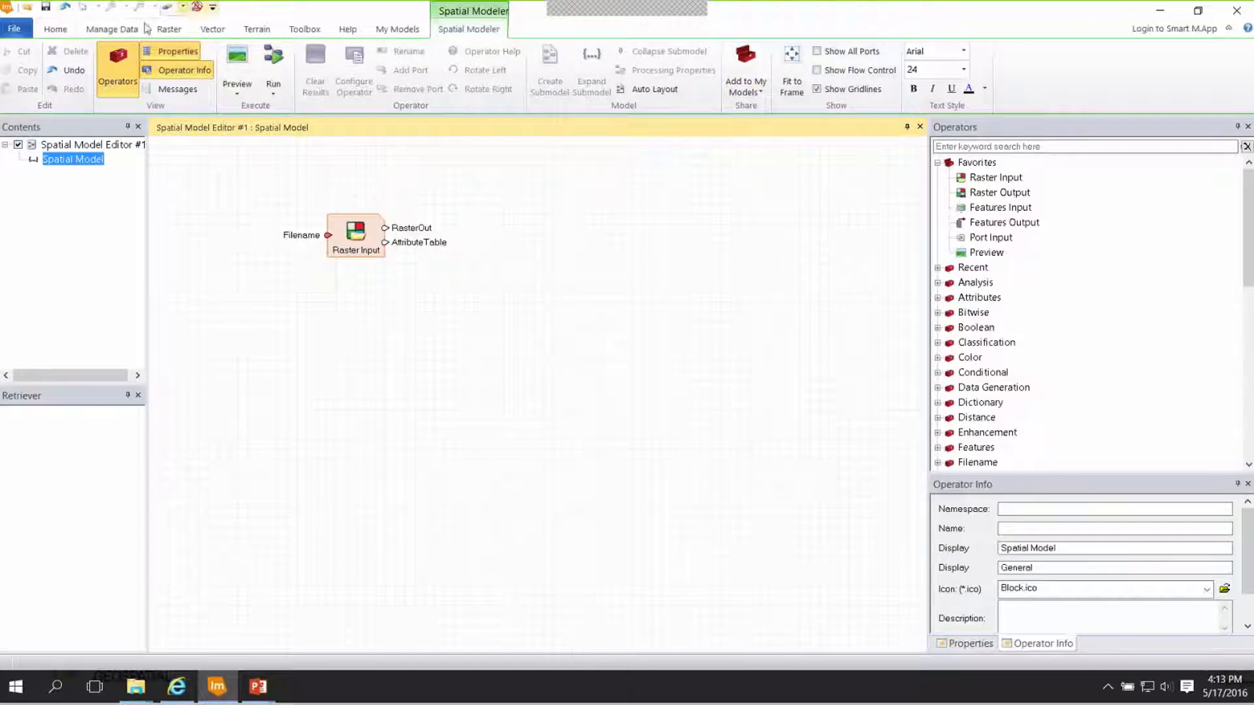
left_click(394, 32)
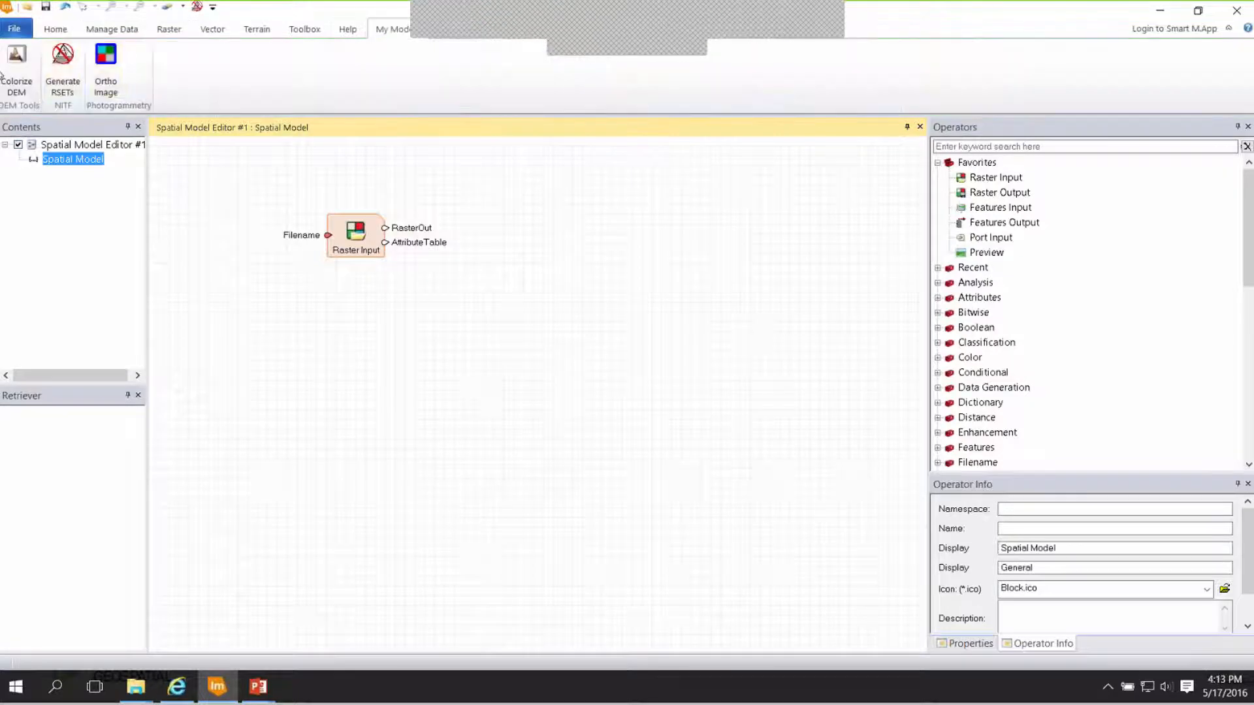
left_click(213, 7)
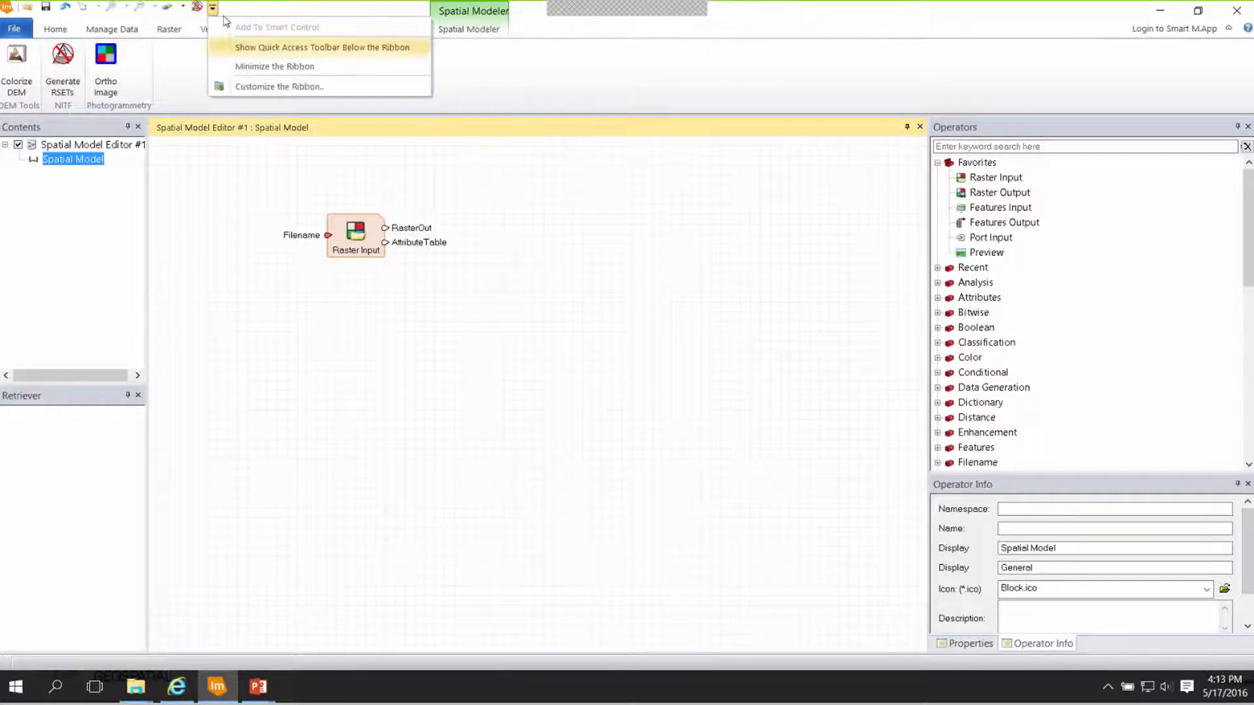
left_click(240, 86)
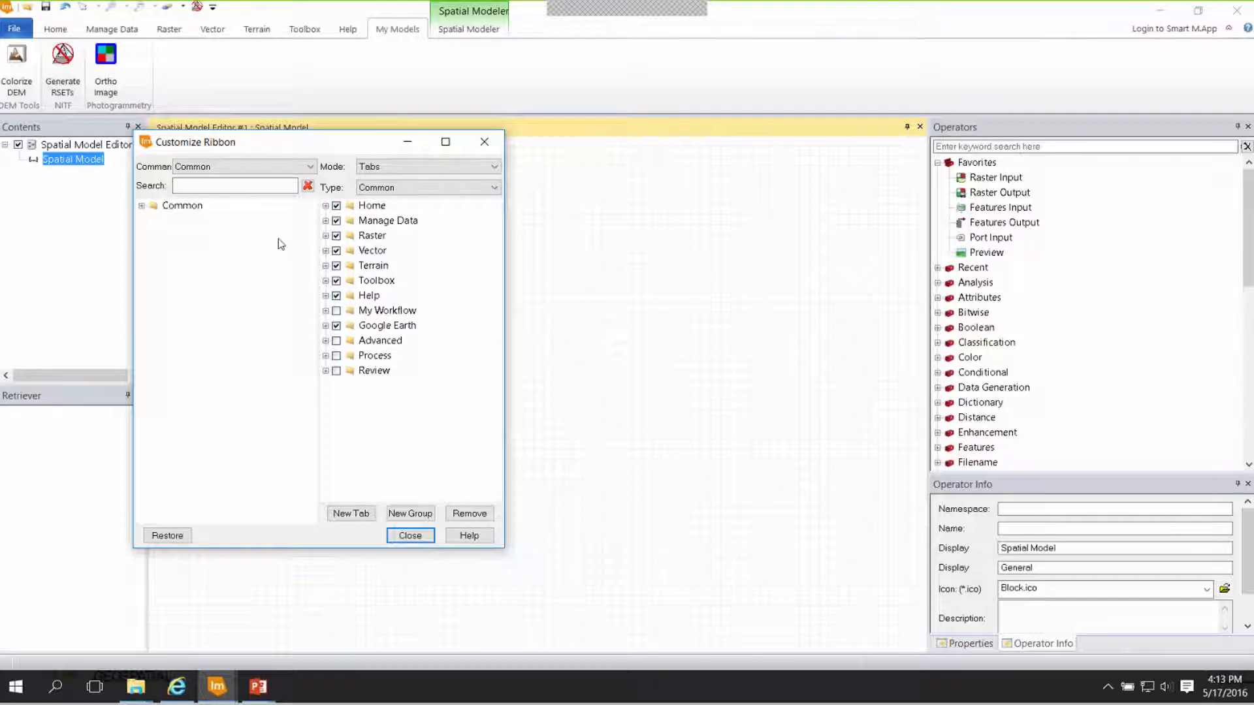
left_click(484, 141)
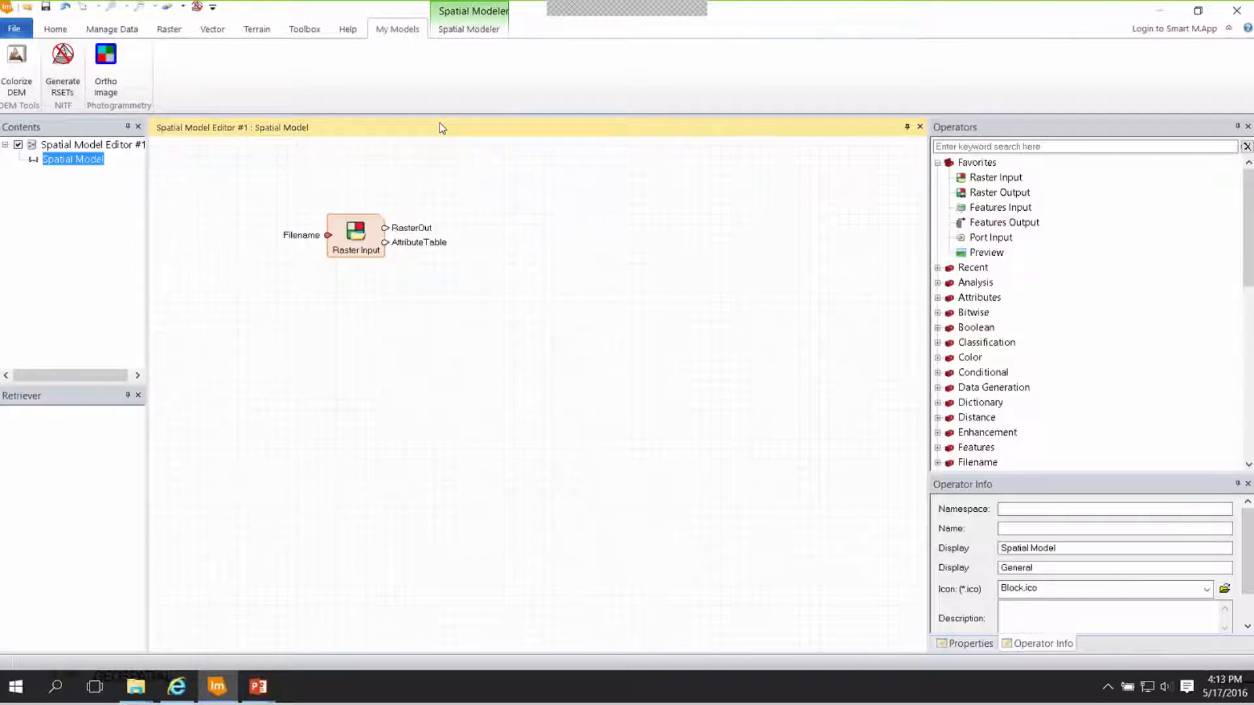
- View the Add to My Models settings for the current spatial model and close them without publishing it
left_click(448, 31)
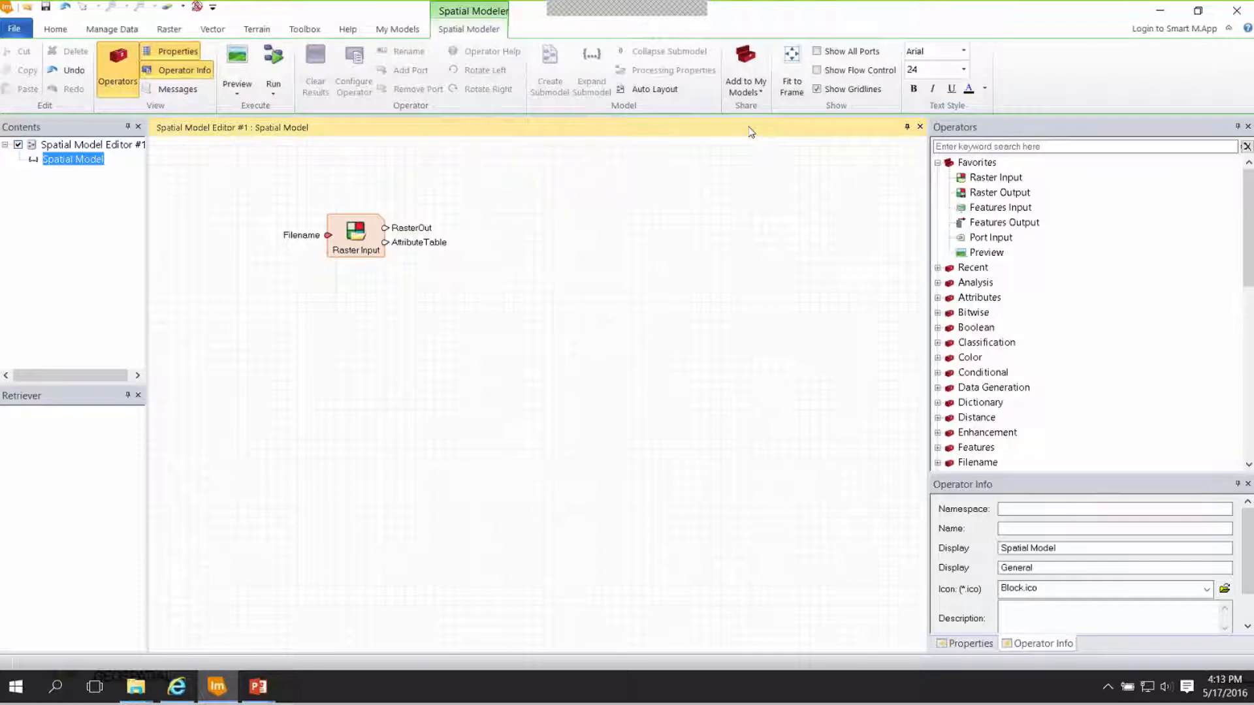
left_click(745, 68)
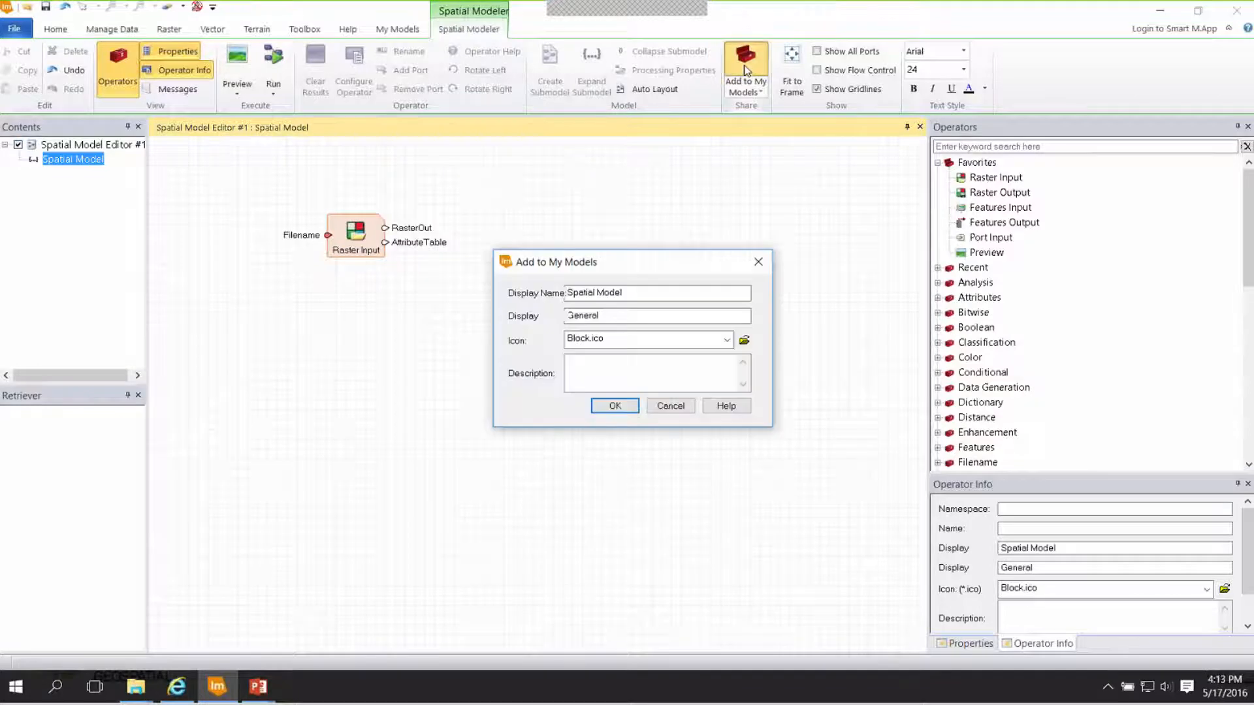
left_click(758, 264)
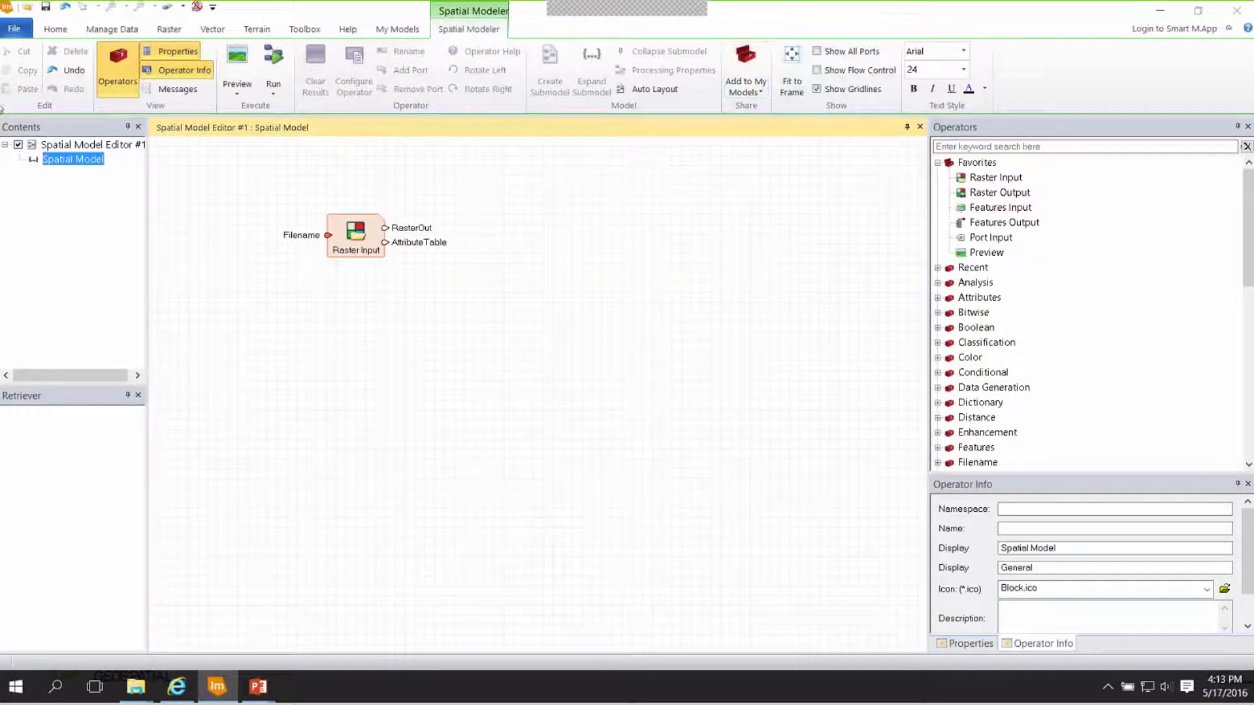
- Launch the Generate RSETs model from its quick-access shortcut and move its dialog clear of the Process List
left_click(197, 8)
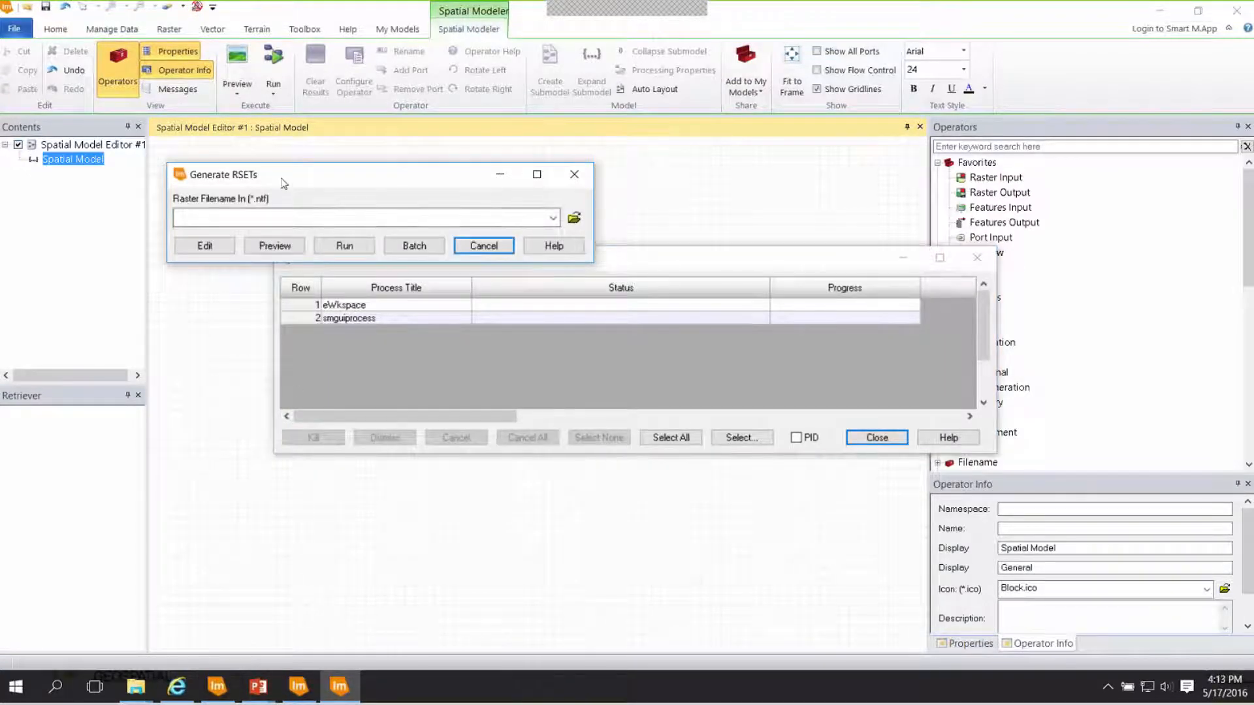
left_click_drag(283, 183, 191, 155)
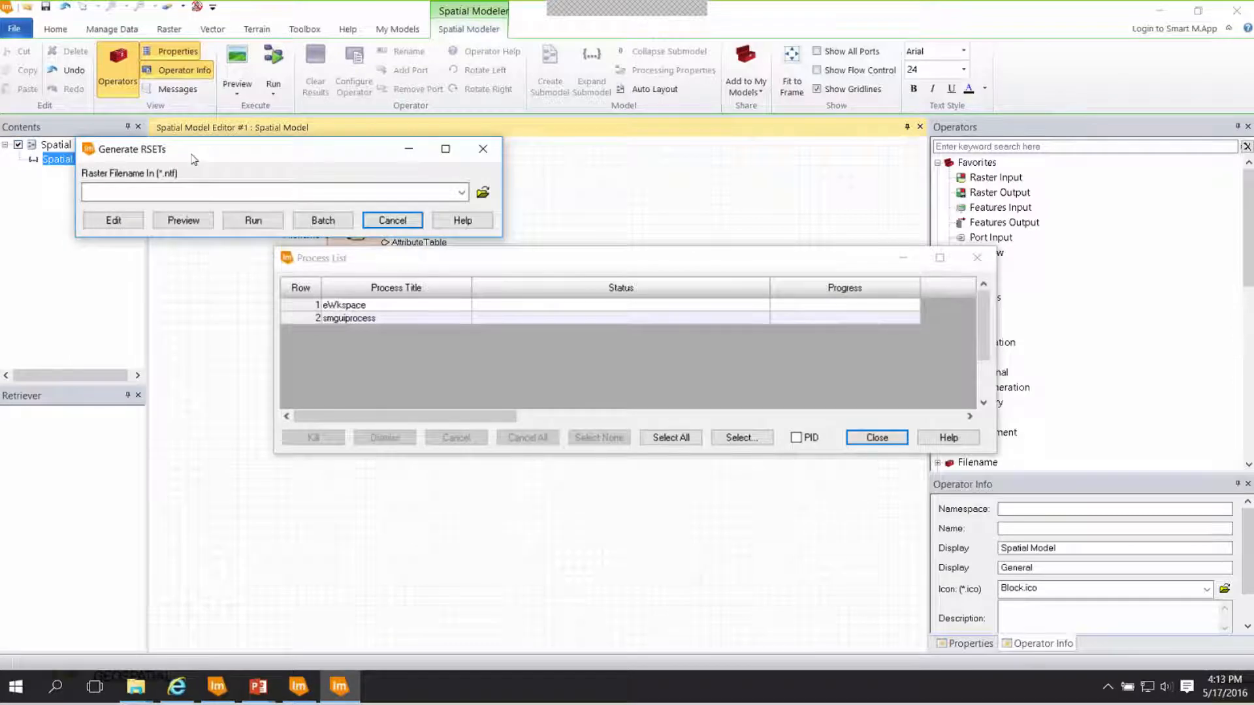
left_click_drag(194, 159, 194, 165)
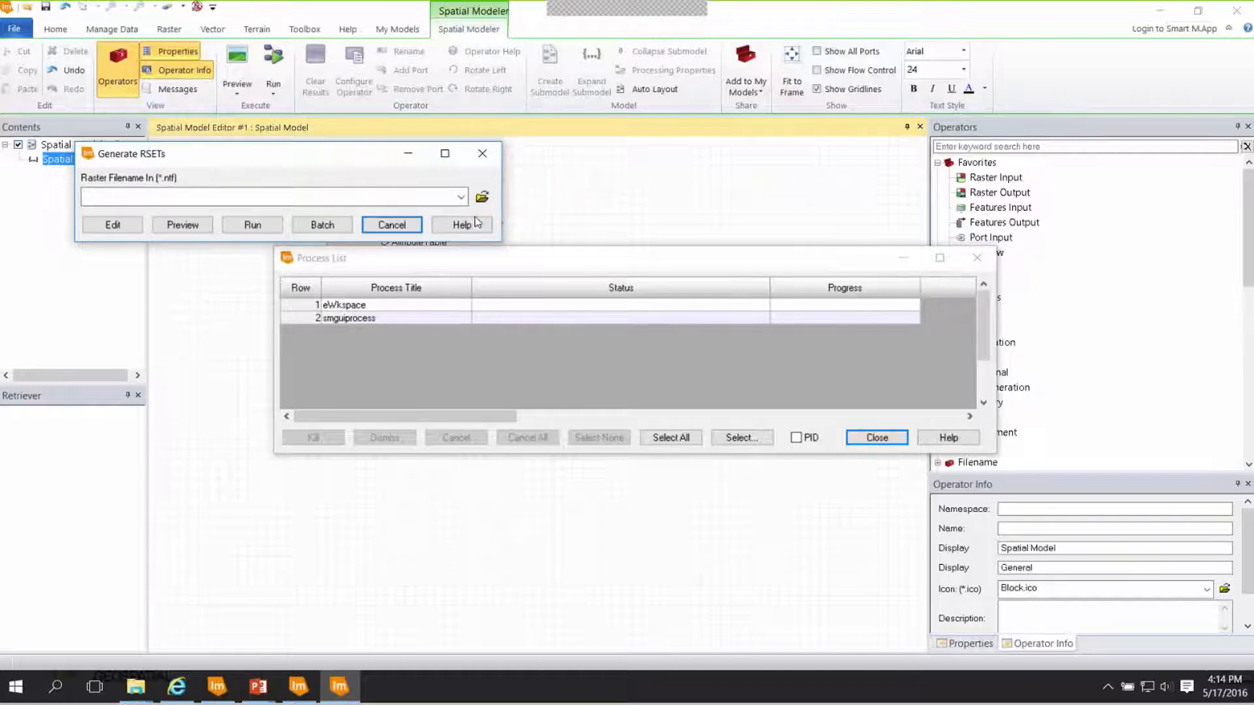
- Try to preview the Generate RSETs model without an input raster, and cancel its dialog
left_click(185, 225)
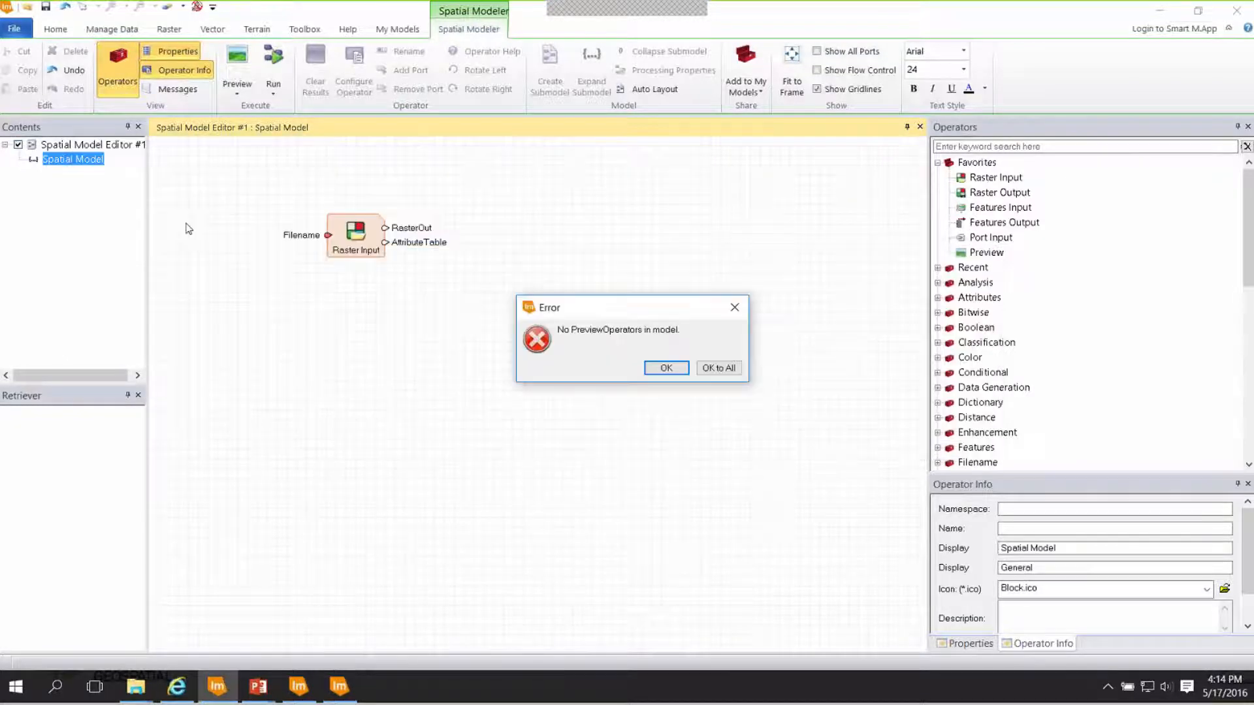
left_click(677, 367)
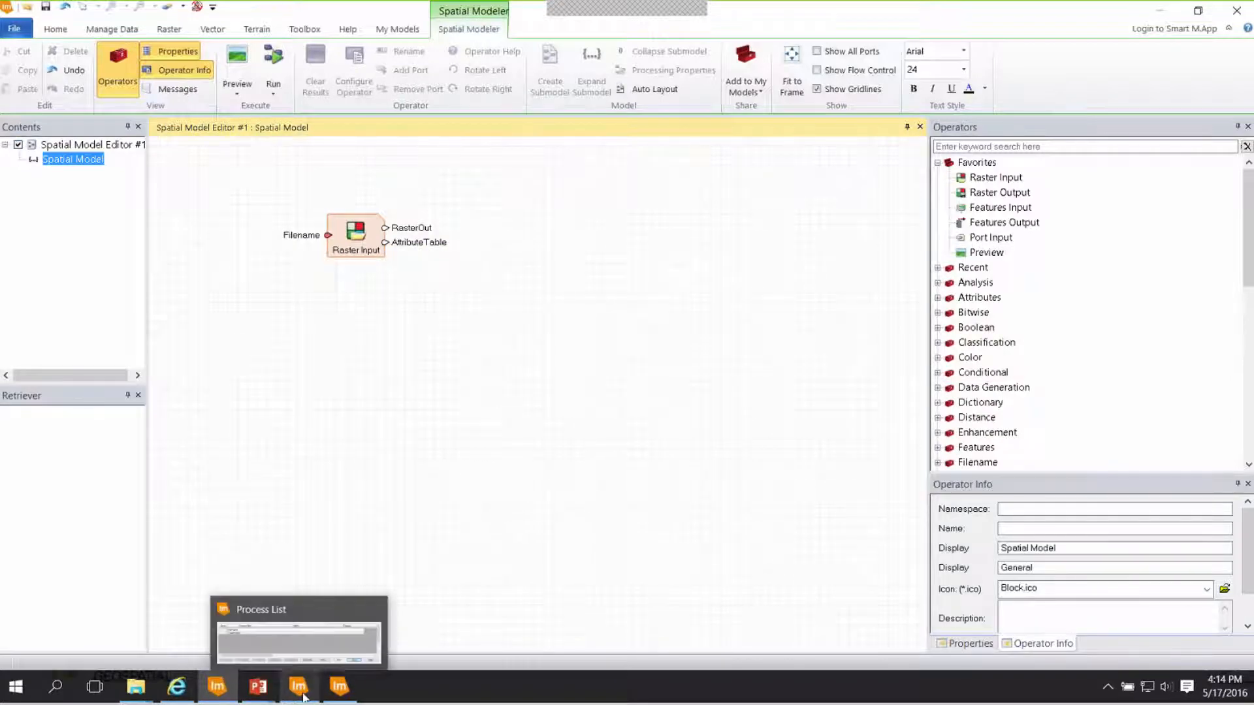
left_click(339, 630)
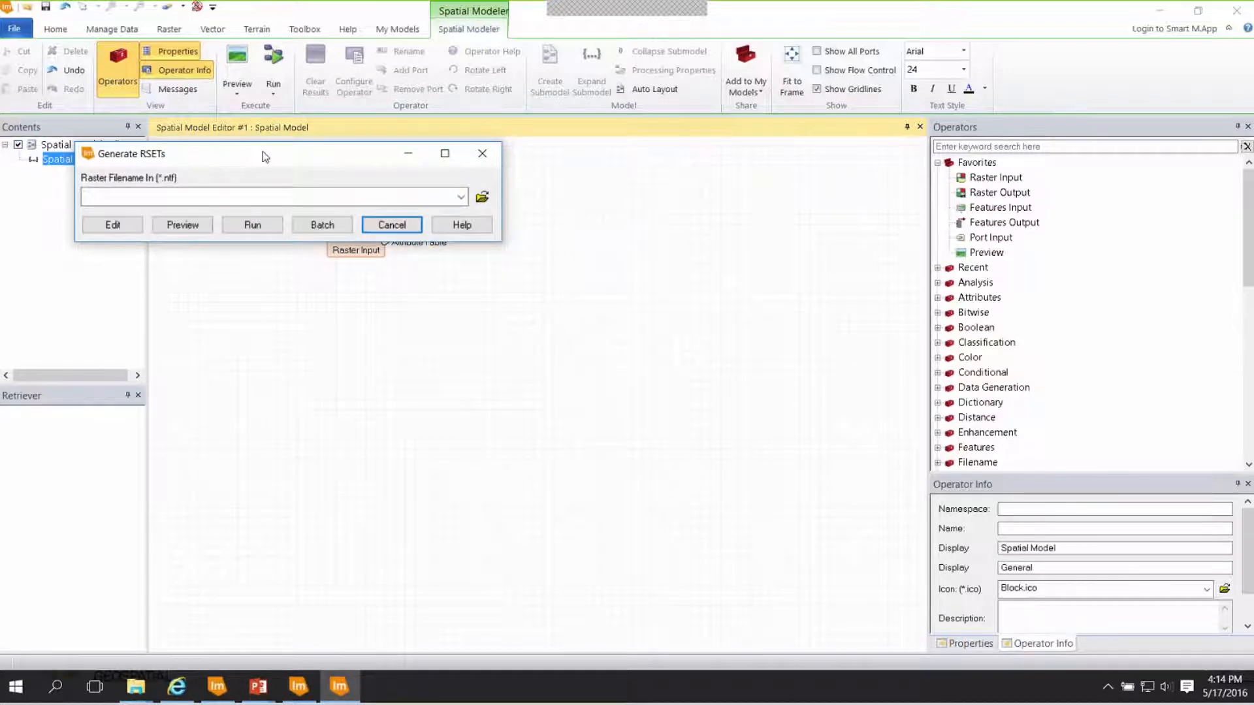
left_click(384, 226)
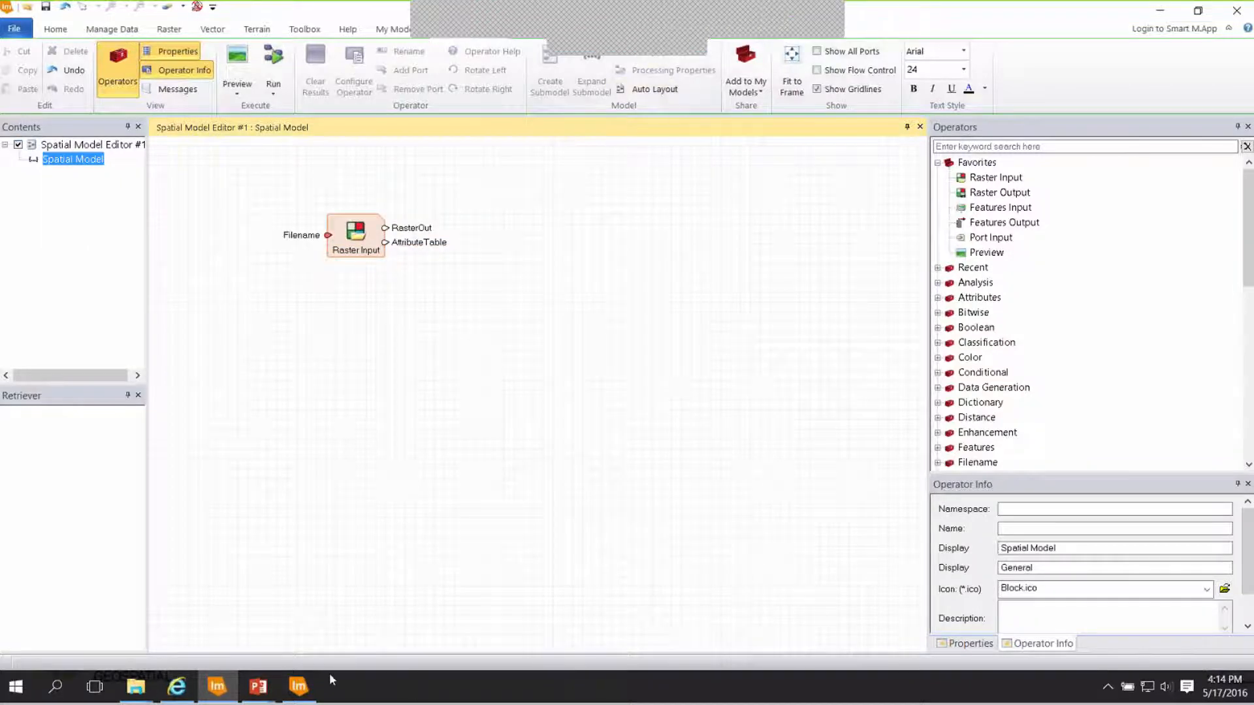
- Switch to the PowerPoint slide show at the slide about running a model on the My Models tab
mouse_move(295, 694)
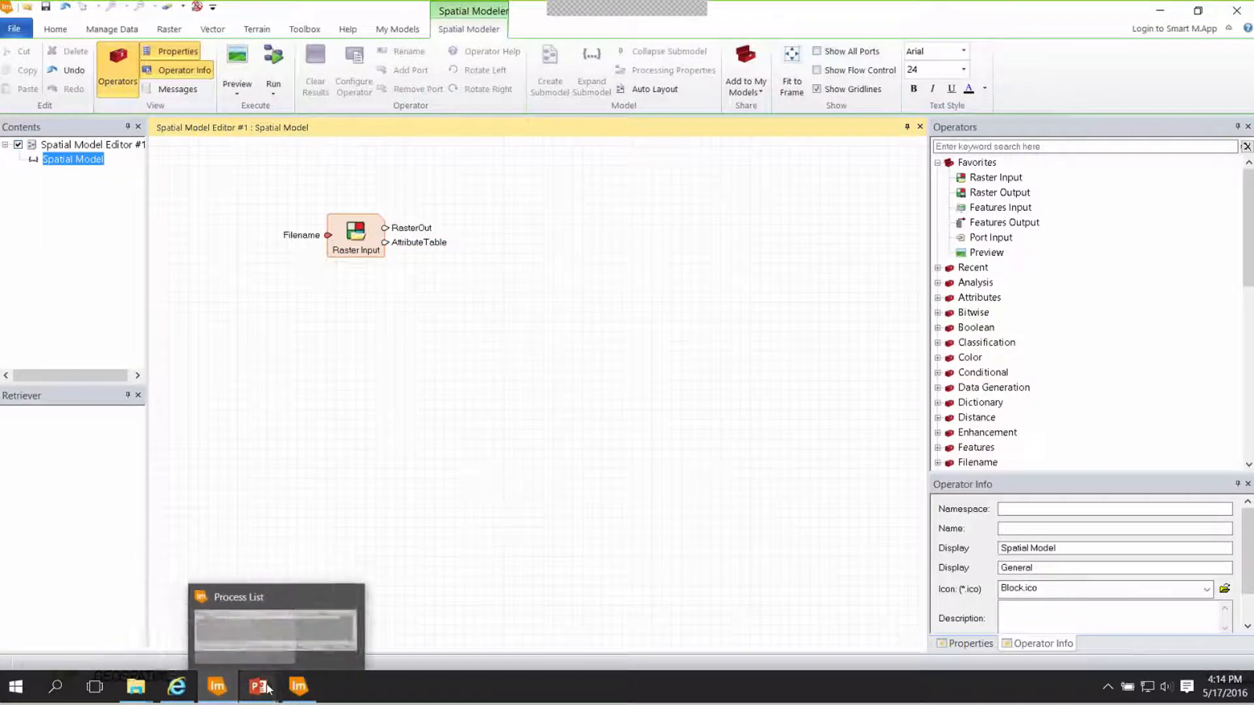
mouse_move(258, 686)
left_click(334, 610)
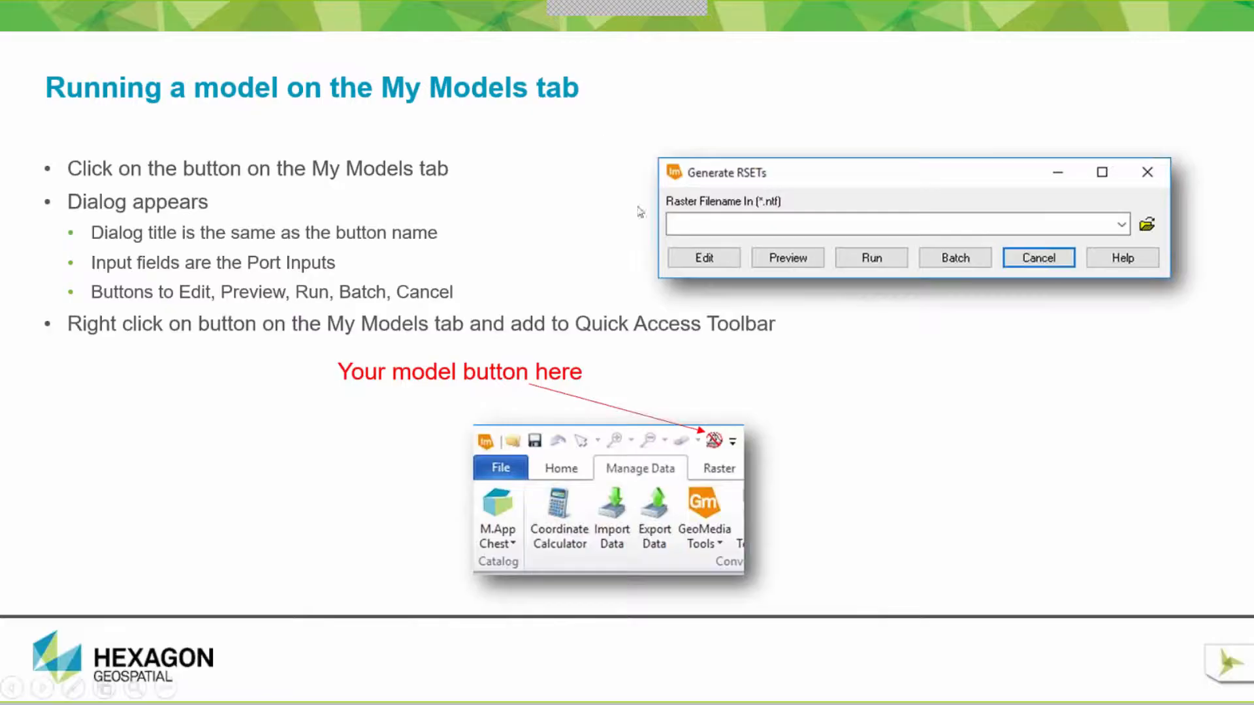